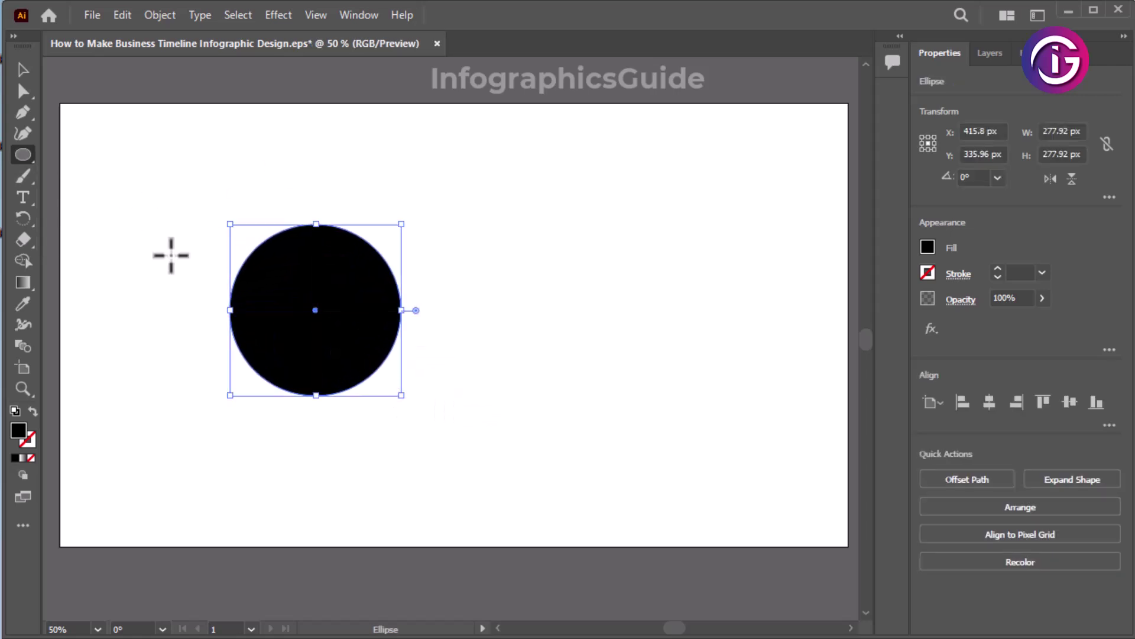
click(23, 90)
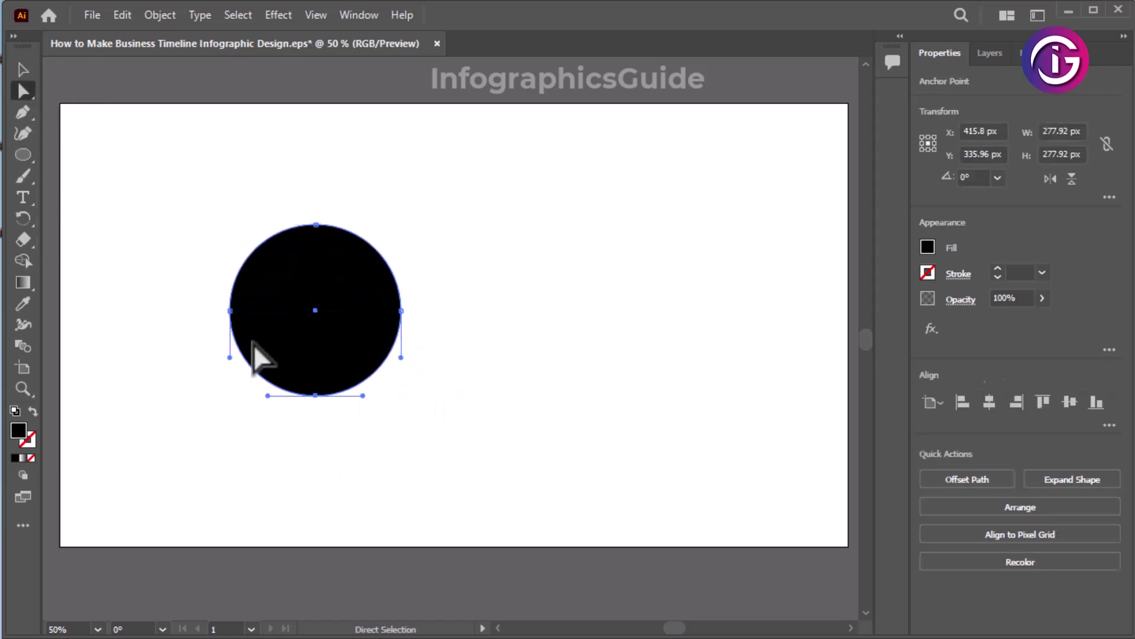
click(316, 225)
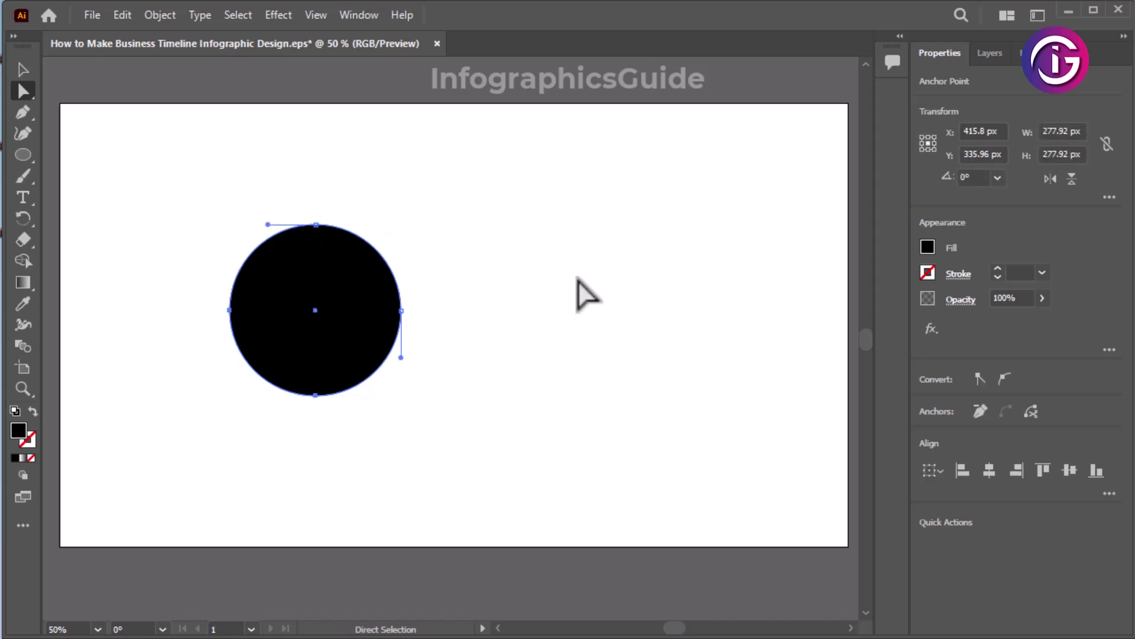
click(122, 15)
click(145, 81)
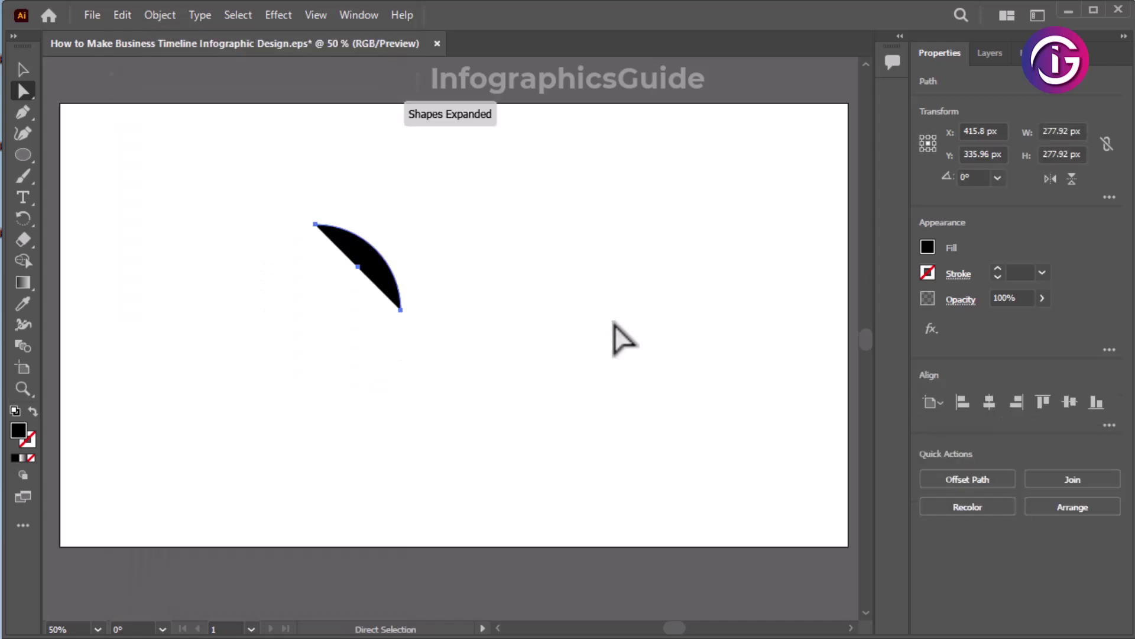
key(ctrl+z)
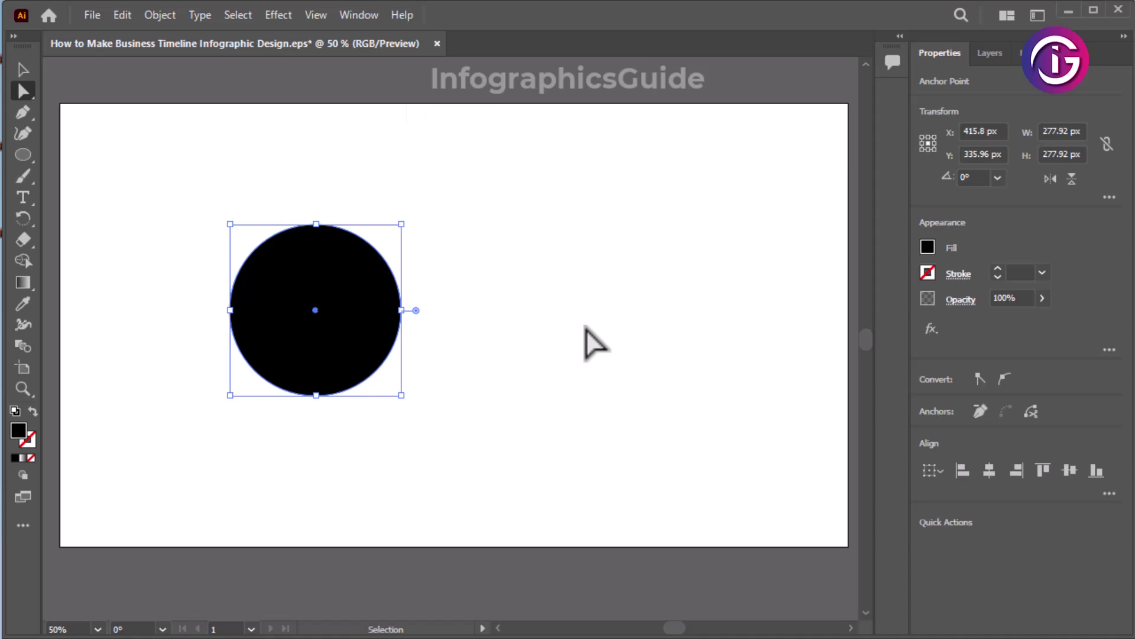
key(ctrl+z)
Step: Swap the circle's fill and stroke, giving it no fill and a 1 pt black outline
click(23, 70)
click(479, 301)
click(355, 304)
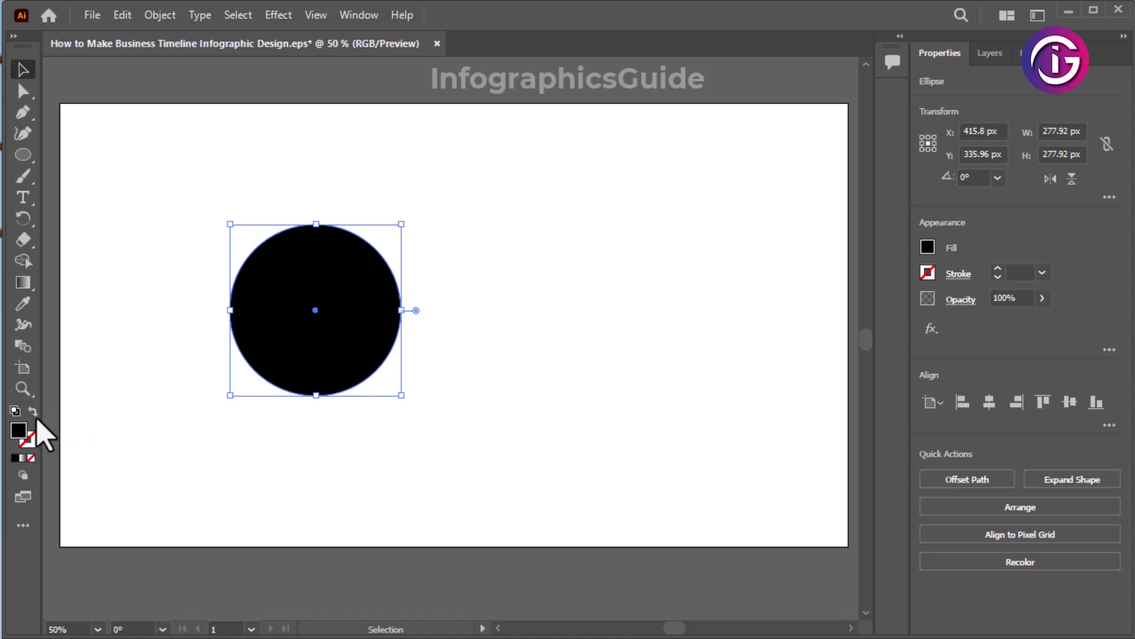
click(452, 352)
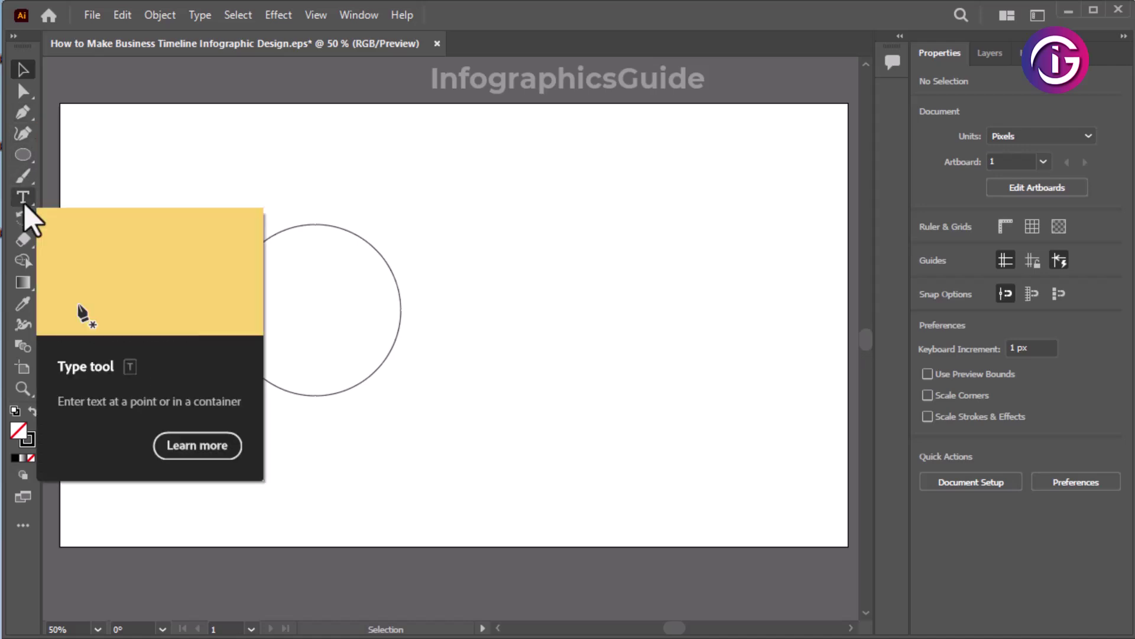
Step: Draw a vertical and a horizontal line segment crossing the whole circle near its center
click(26, 159)
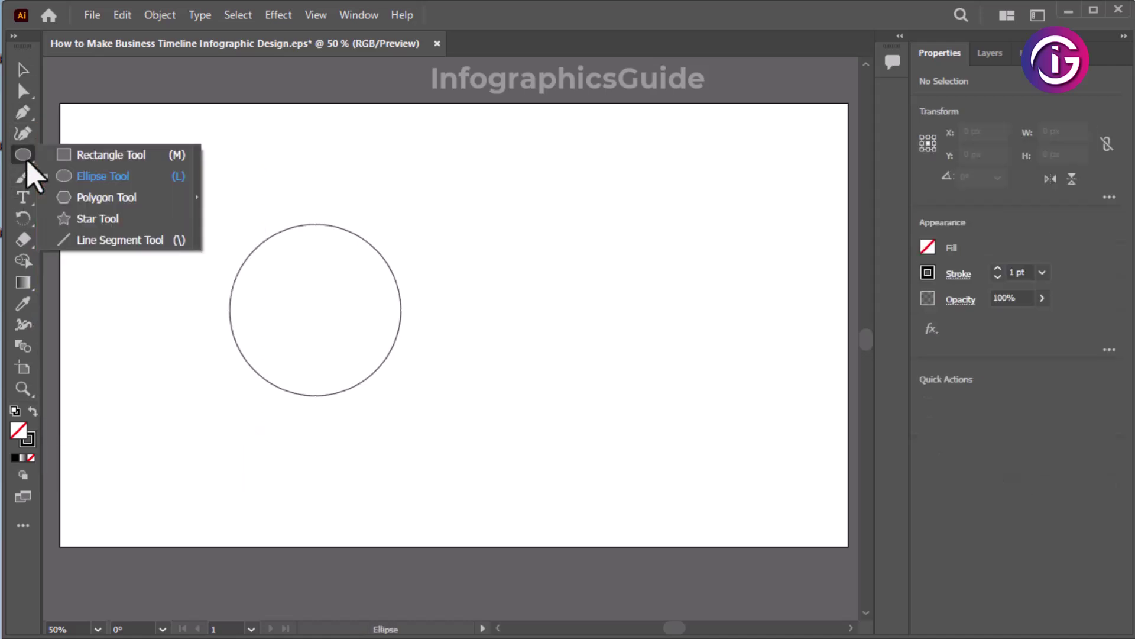
click(79, 240)
drag(316, 184, 337, 420)
drag(171, 299, 443, 327)
Step: Center the circle and both lines on each other horizontally and vertically, and rotate them 45° into an X
click(24, 71)
drag(530, 198, 226, 443)
click(989, 402)
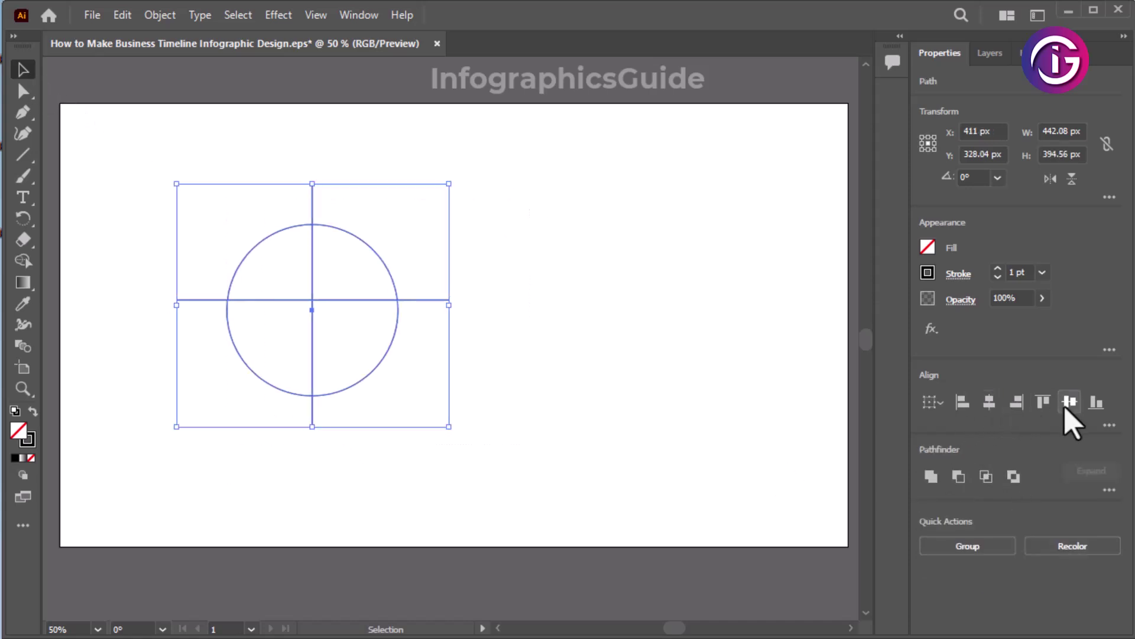
click(1069, 402)
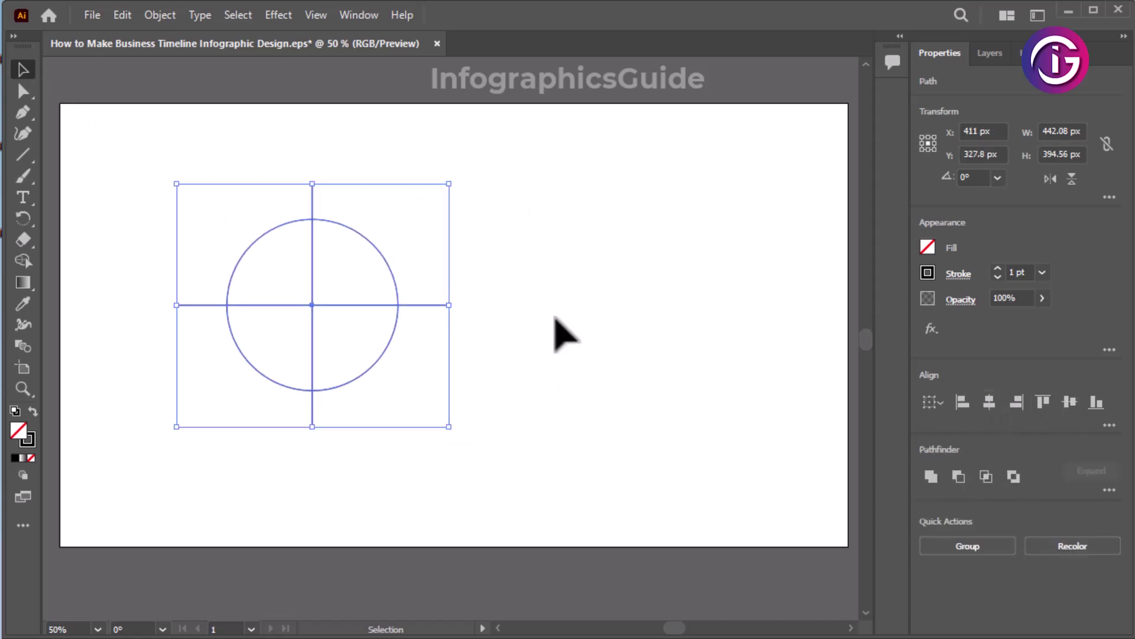
drag(458, 438, 508, 301)
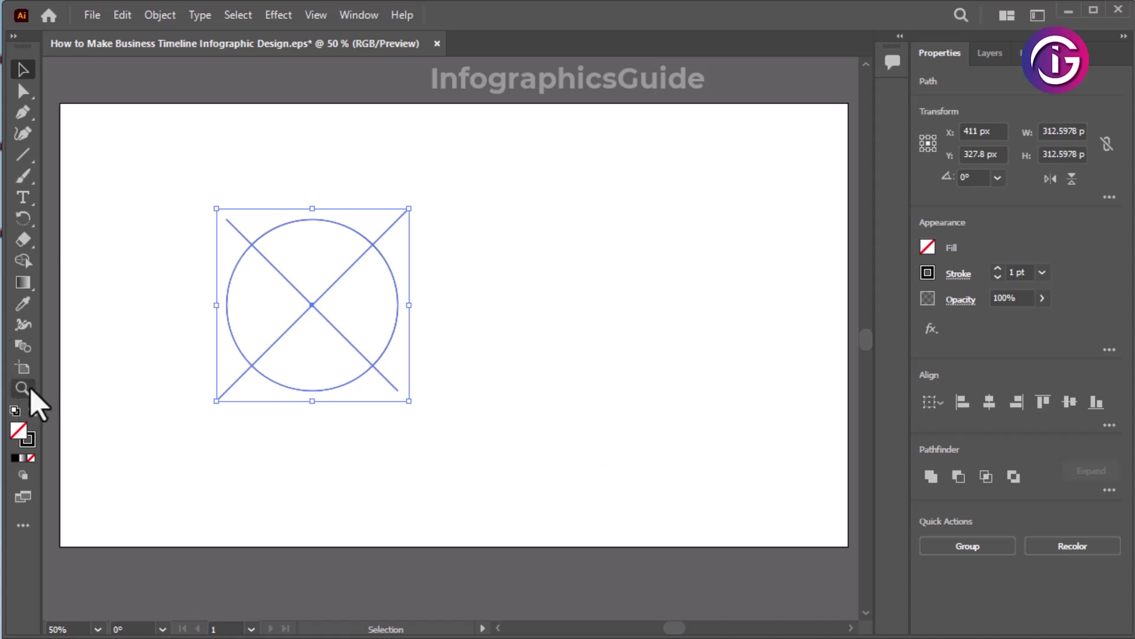
Step: Use Shape Builder to remove the circle's left and right quarters and protruding line ends, keeping the upper and lower wedges
click(23, 260)
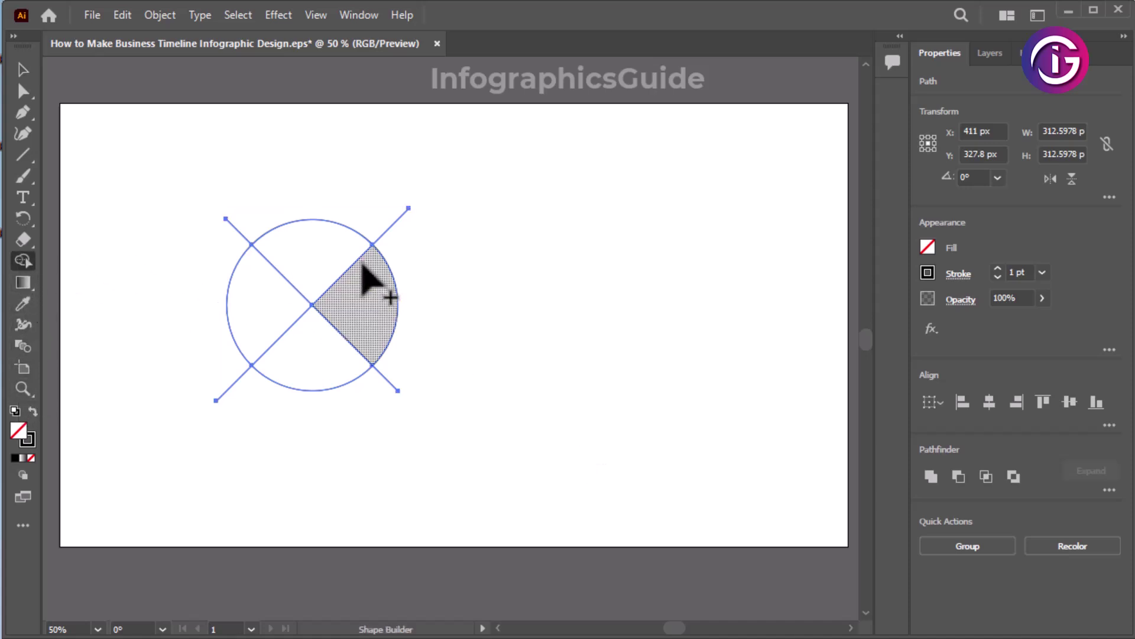
click(327, 261)
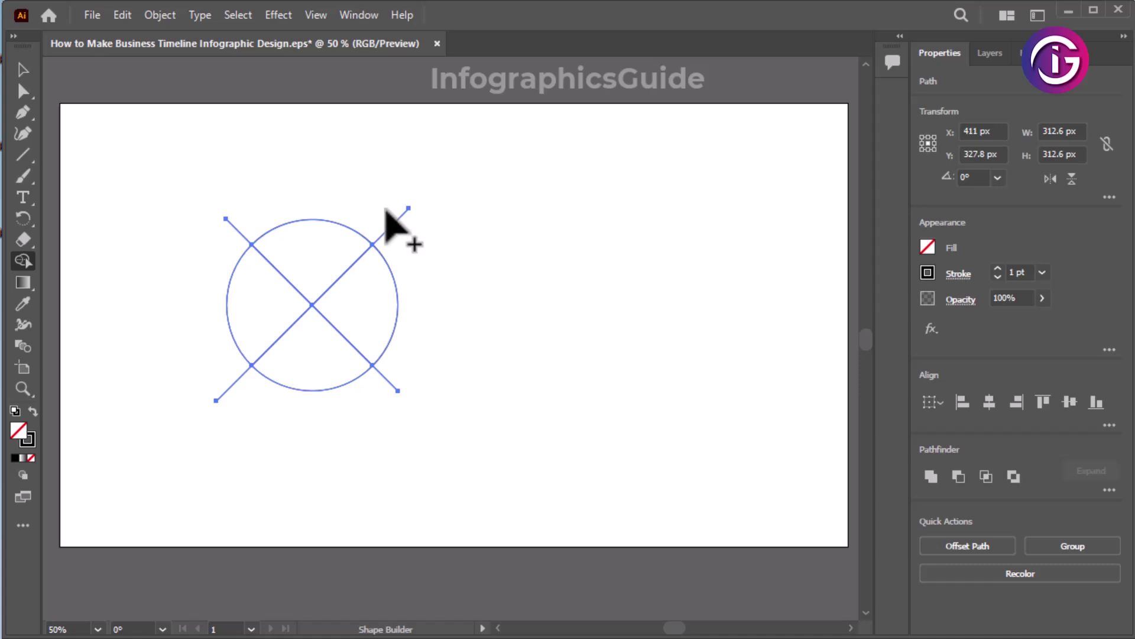
alt+click(397, 305)
mouse_move(420, 365)
mouse_down()
mouse_move(368, 418)
mouse_move(222, 361)
mouse_move(229, 381)
mouse_move(354, 405)
mouse_move(401, 349)
mouse_move(367, 413)
mouse_move(188, 316)
mouse_up()
alt+click(254, 342)
alt+click(239, 231)
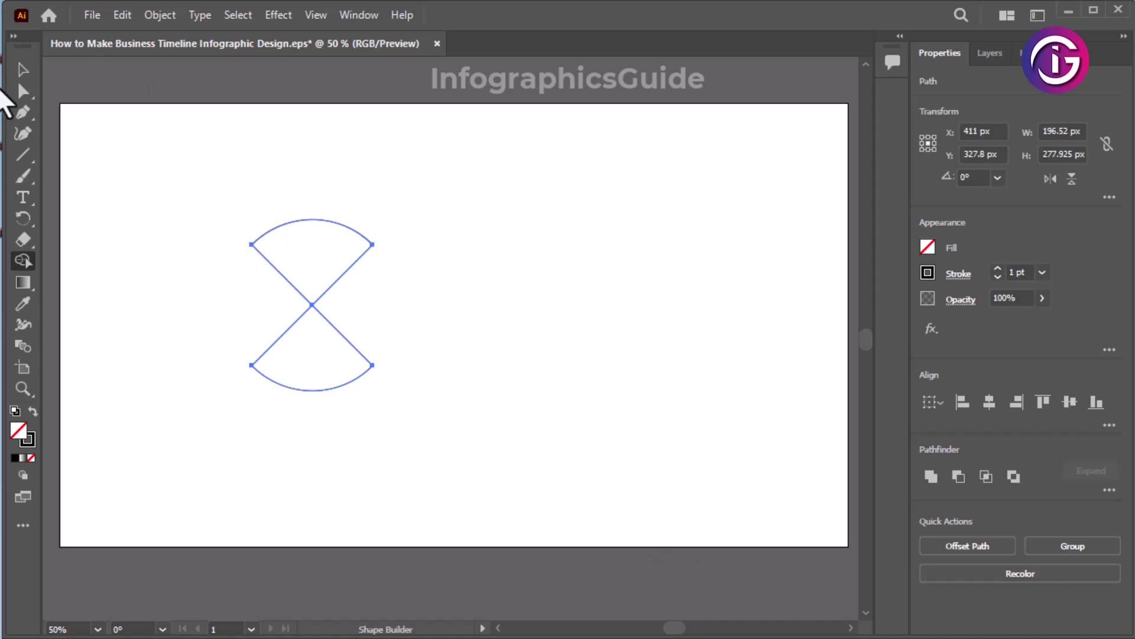
Step: Move the lower wedge up and left so it runs alongside the upper wedge's left edge with a narrow gap
click(22, 70)
click(329, 406)
click(344, 339)
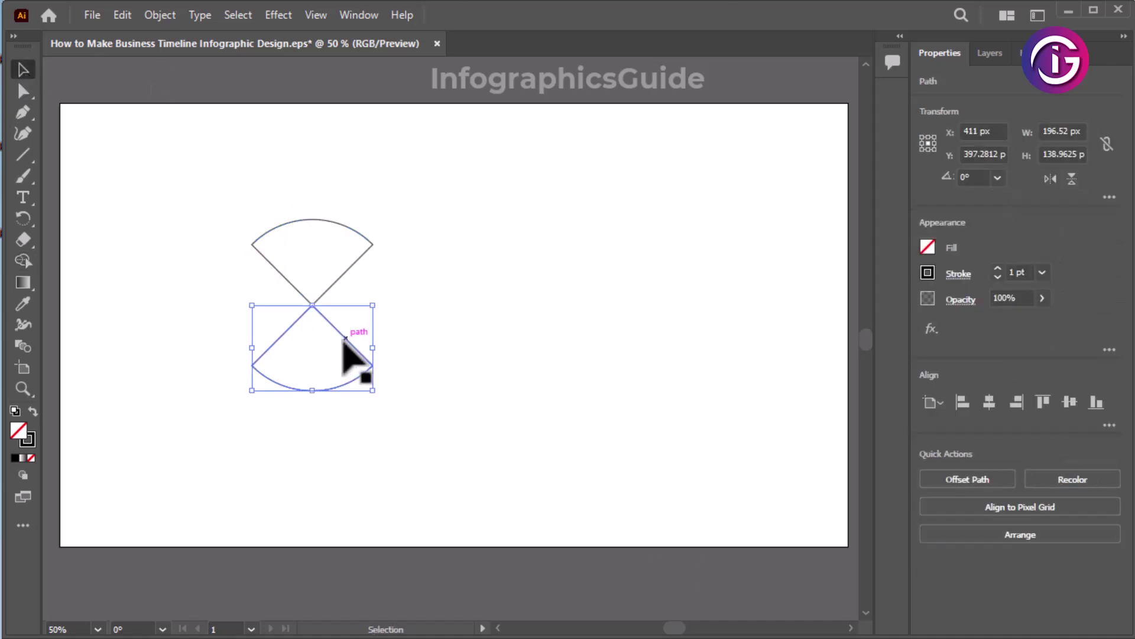
click(349, 269)
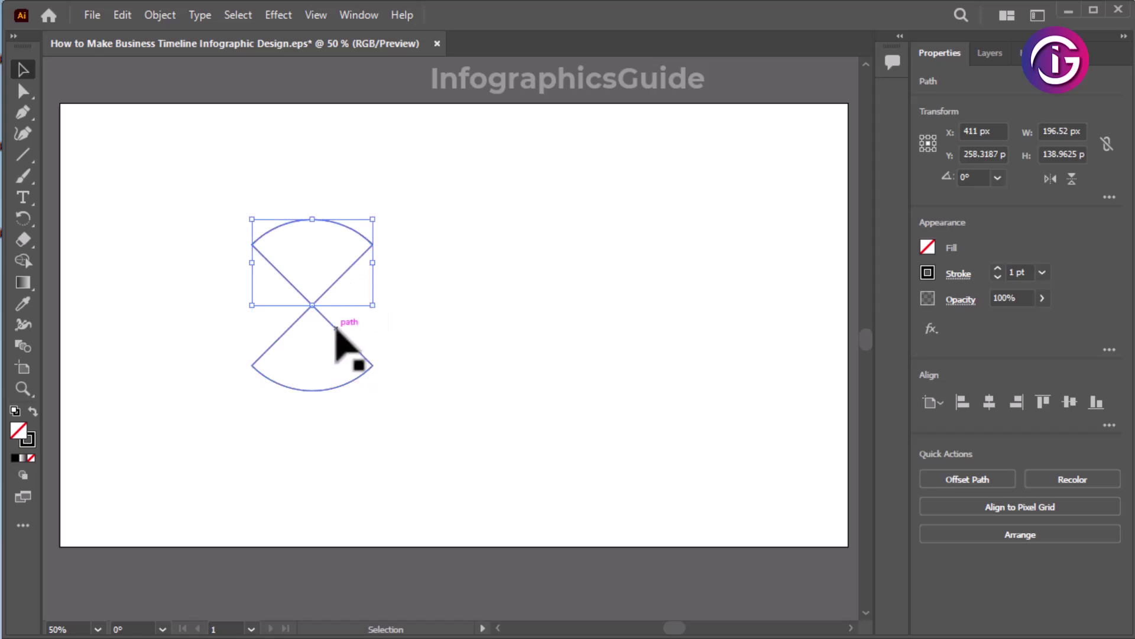
drag(336, 328, 272, 284)
click(397, 379)
Step: Copy the pair of wedges 211.44 px horizontally to the right and repeat the copy, making a row of six wedges
drag(381, 394, 178, 172)
drag(277, 271, 414, 309)
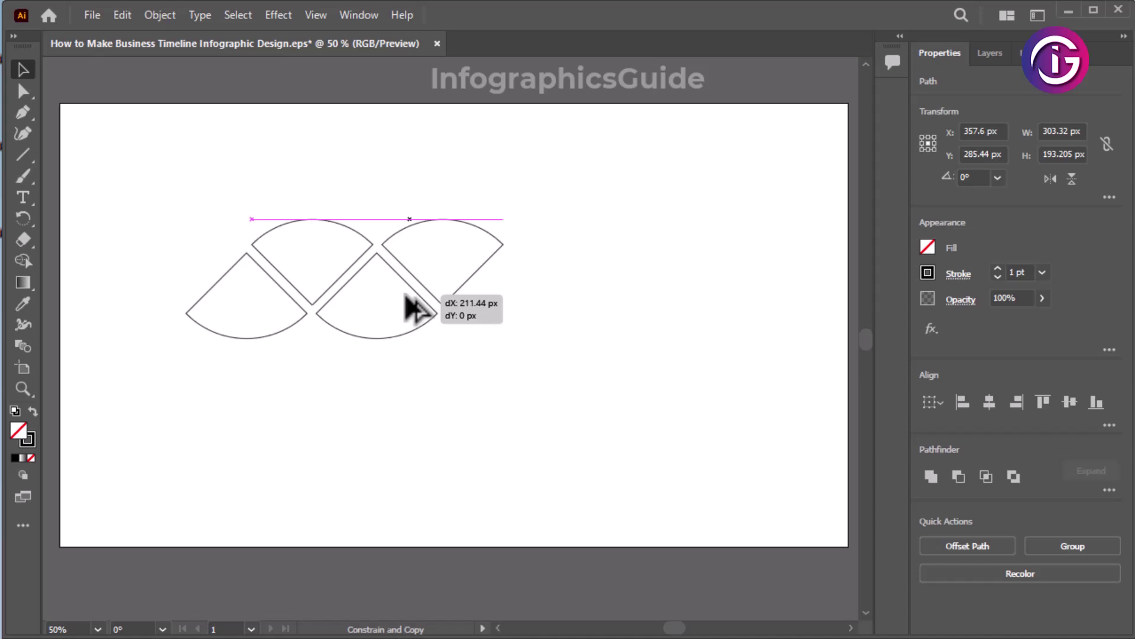
drag(414, 309, 413, 309)
key(ctrl+d)
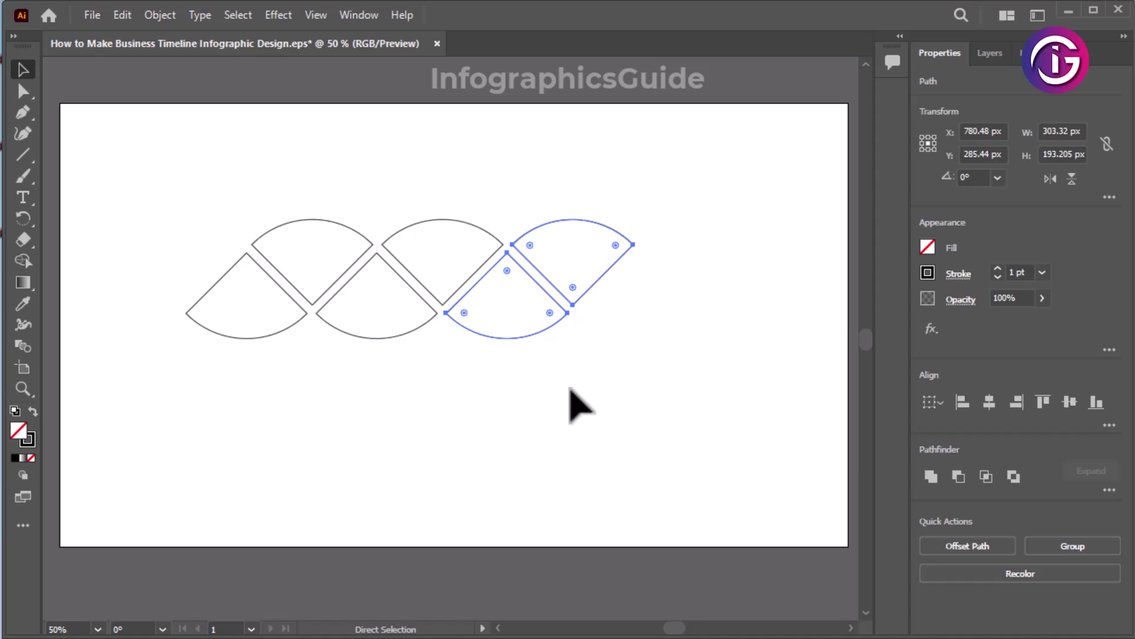
Step: Reposition the row of six wedges and scale it proportionally to about 1124 px wide and 299 px high
key(v)
click(680, 419)
drag(683, 421, 153, 148)
drag(634, 338, 762, 449)
drag(672, 321, 593, 323)
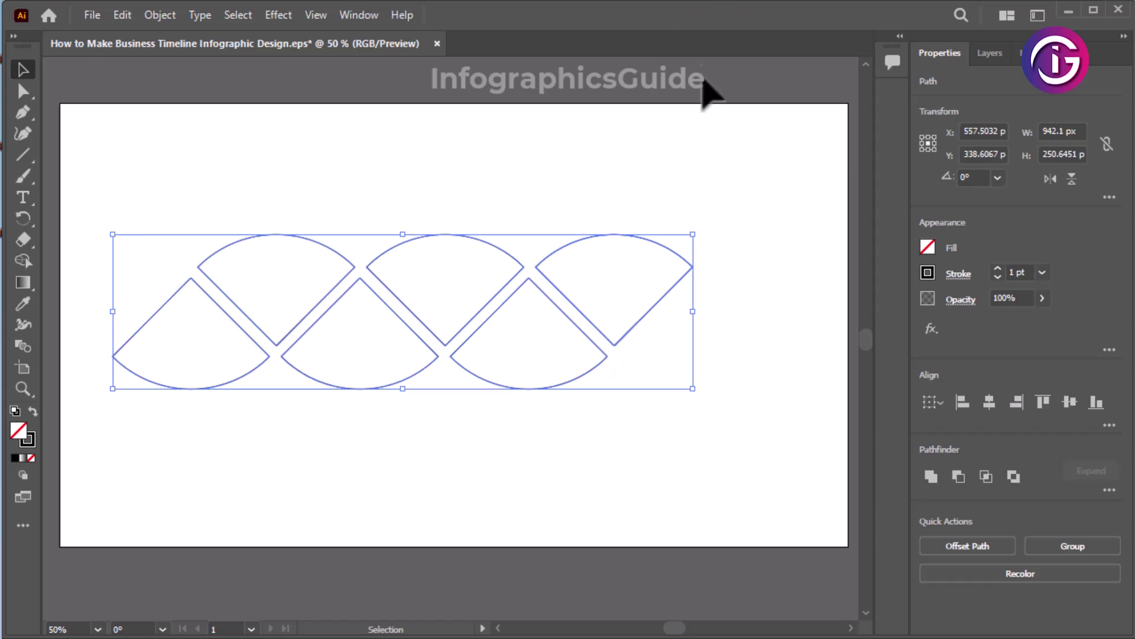
drag(695, 237, 769, 220)
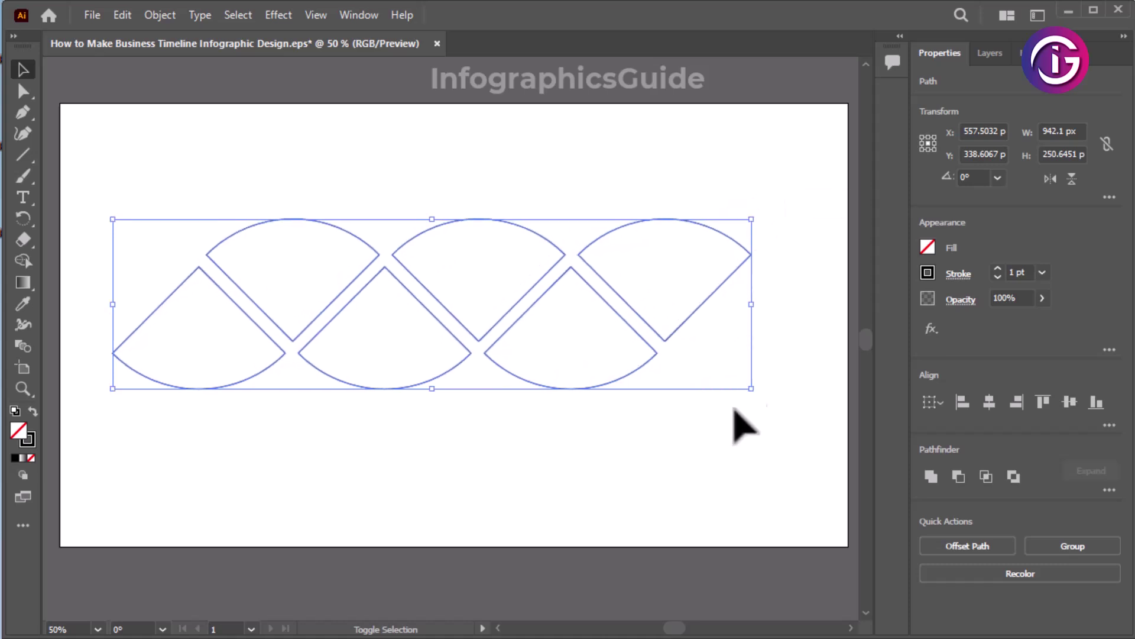
drag(770, 393, 796, 445)
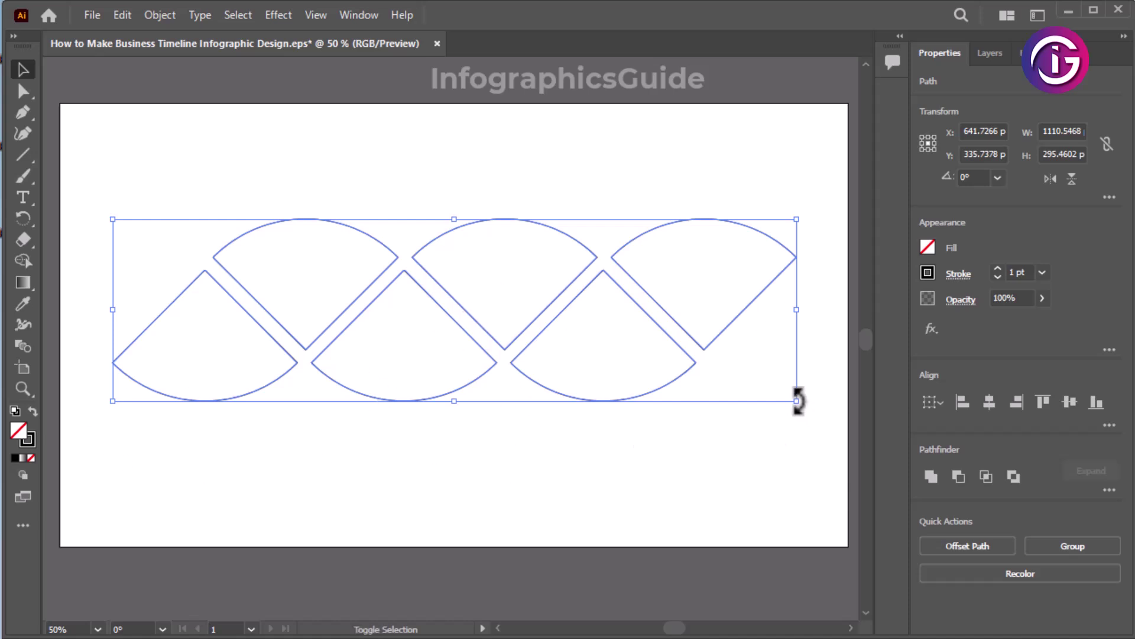
drag(799, 401, 804, 403)
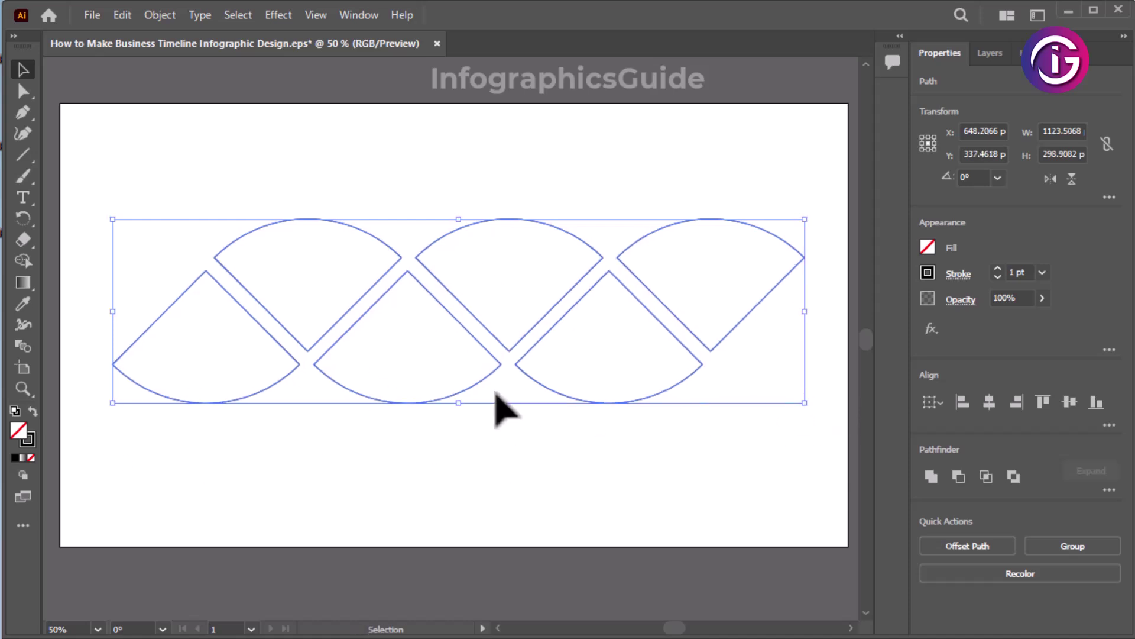
click(403, 474)
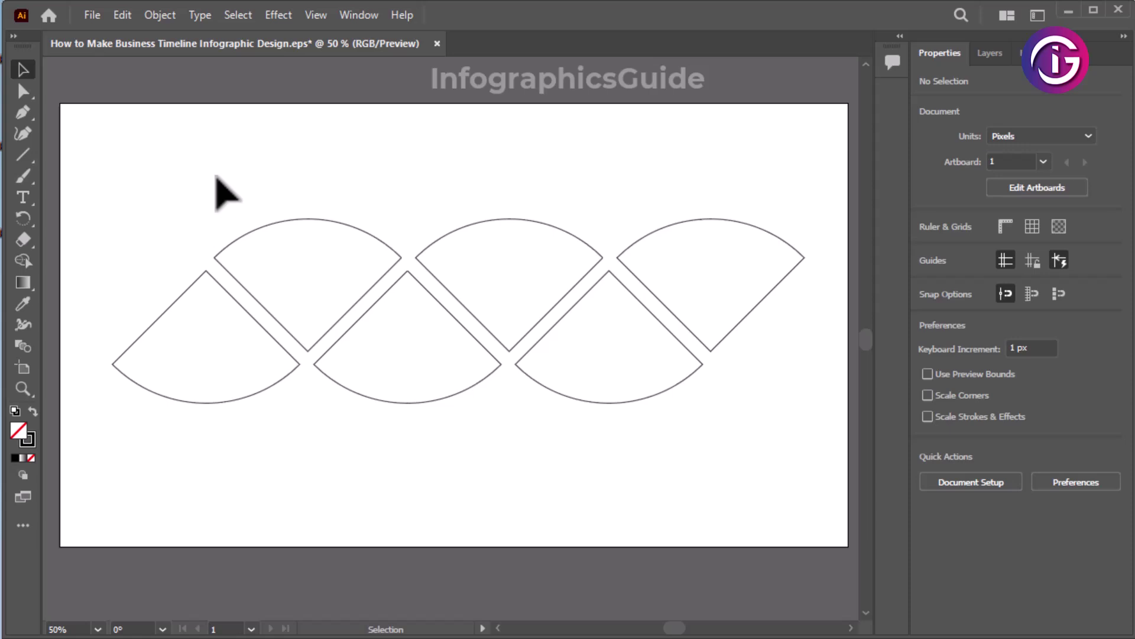
Step: Nudge the leftmost wedge slightly to the left
click(261, 327)
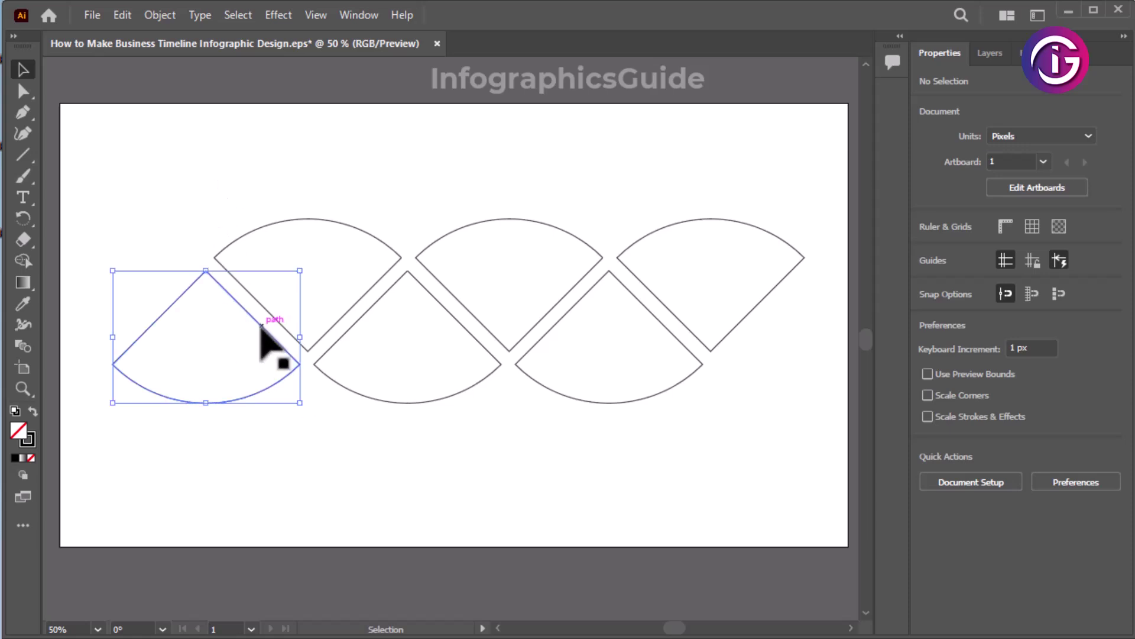
key(Left)
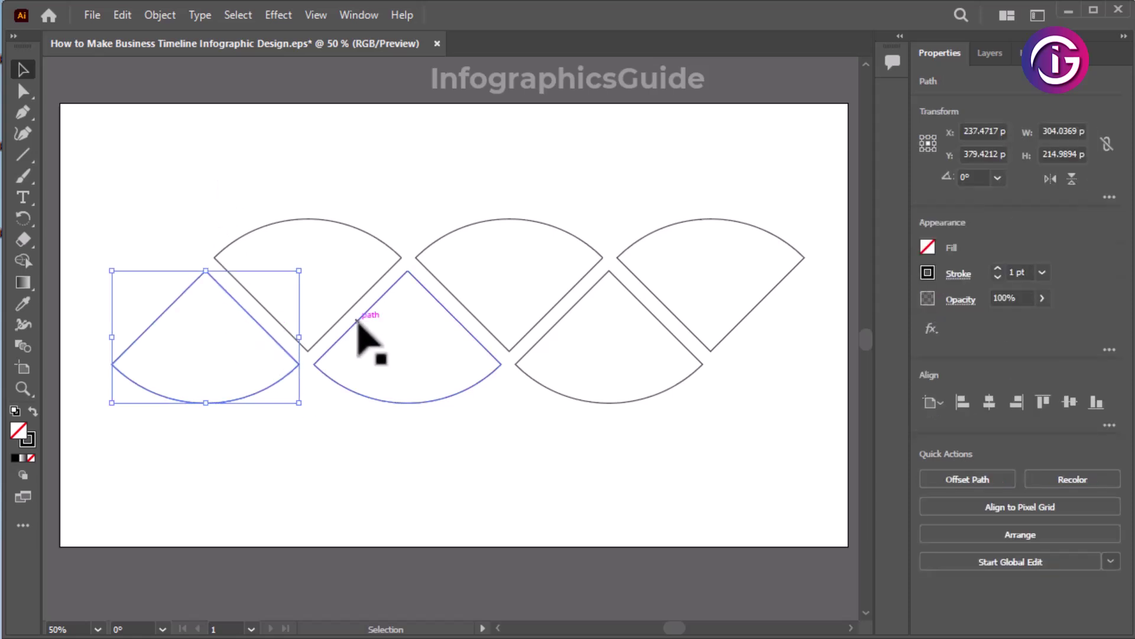
click(386, 442)
Step: Nudge the two rightmost wedges about 5 px right and 3 px up to widen the gap beside them
drag(735, 468, 688, 273)
key(Right)
key(Right)
key(Right)
key(Right)
key(Right)
key(Up)
key(Up)
key(Up)
key(Up)
key(Right)
key(Up)
key(Right)
key(Up)
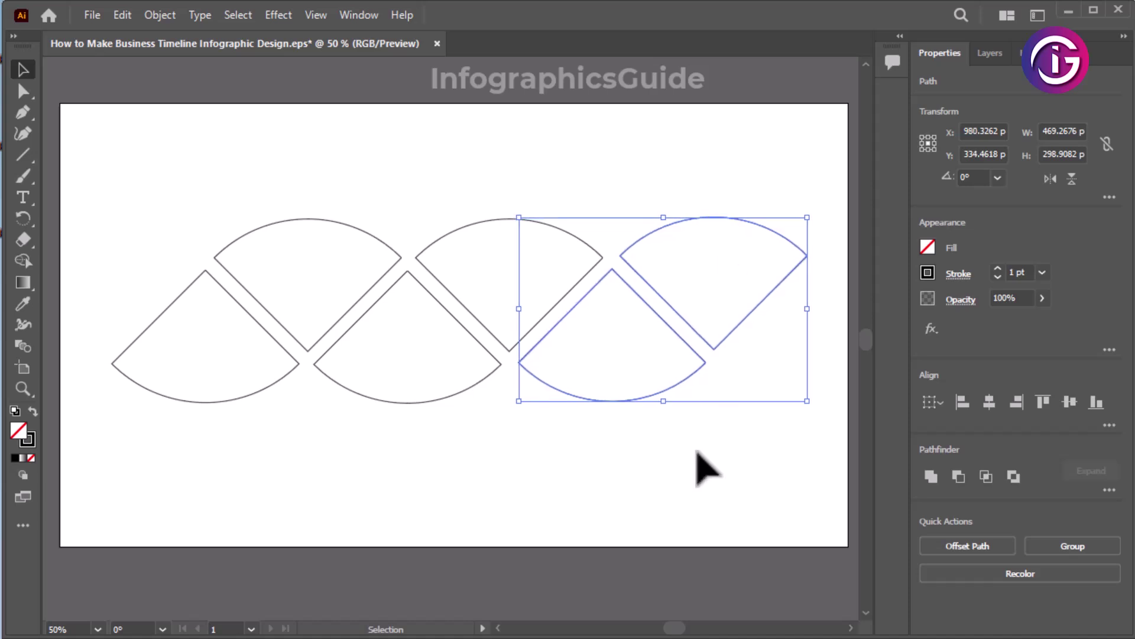
Step: Nudge the three rightmost wedges right and slightly down to even out their gap from the wedges before them
drag(761, 157, 547, 332)
key(Right)
key(Right)
key(Right)
key(Right)
key(Right)
key(Right)
key(Right)
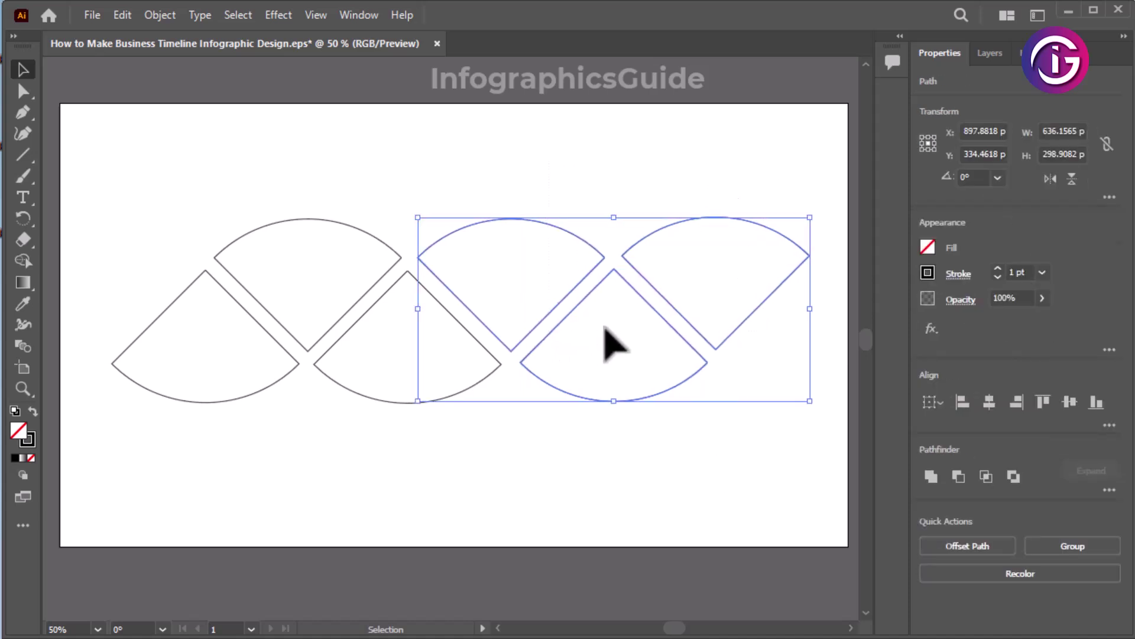
key(Down)
key(Down)
key(Right)
key(Down)
Step: Nudge the four rightmost wedges about 7 px right and 4 px up to match the other gaps
drag(746, 485, 431, 191)
key(Up)
key(Up)
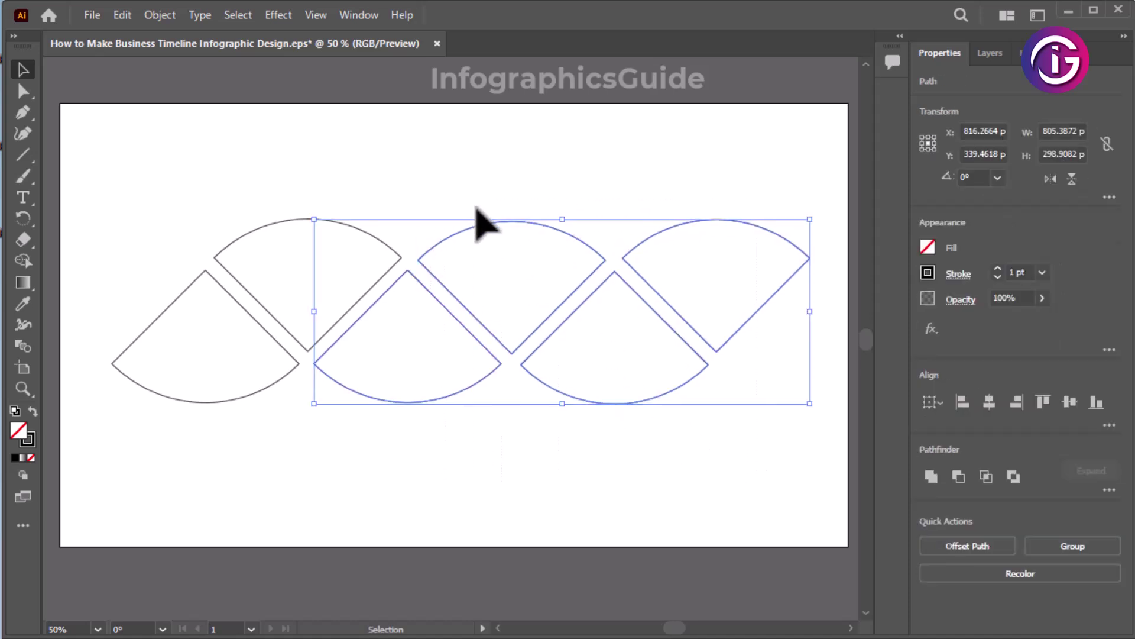
key(Right)
key(Right)
key(Right)
key(Right)
key(Right)
key(Right)
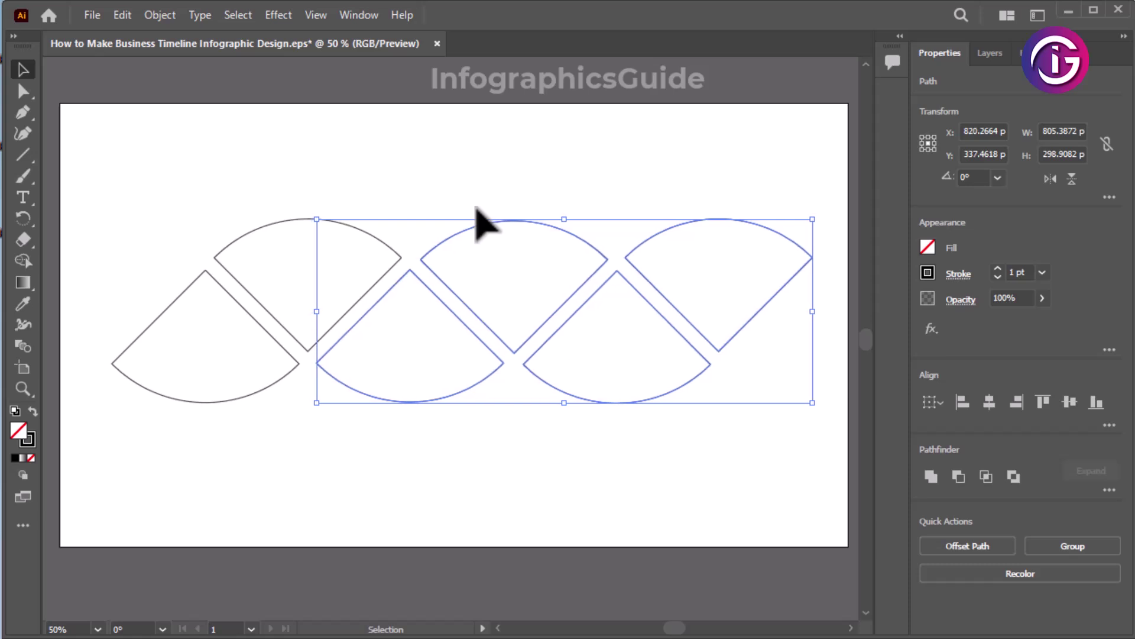
key(Up)
key(Right)
key(Right)
key(Up)
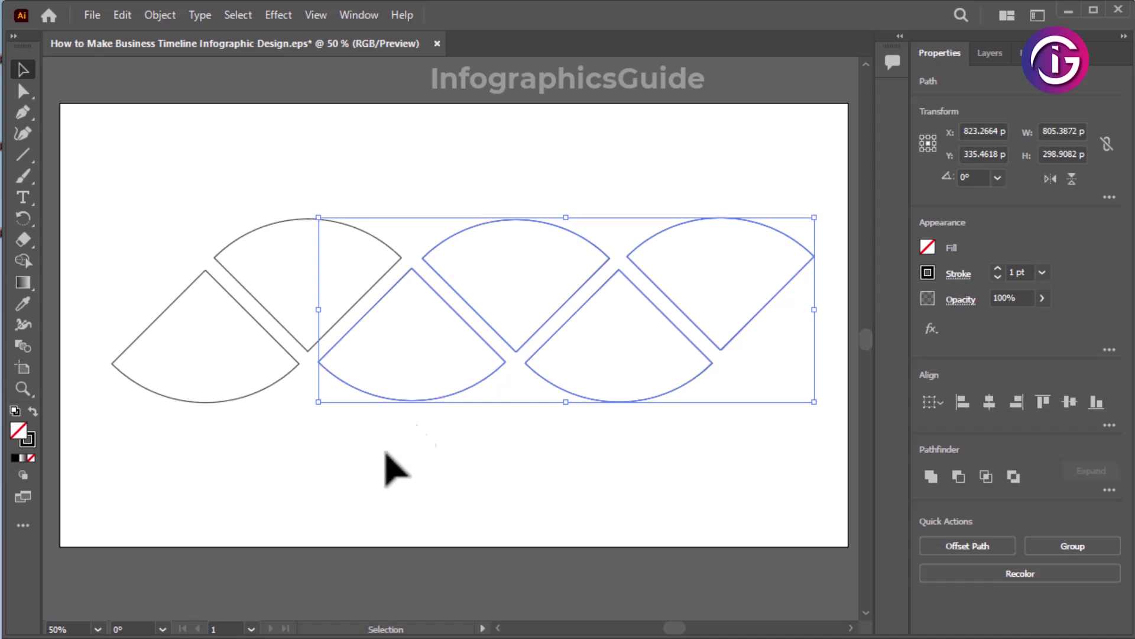
Step: Remove the outline stroke from the leftmost wedge
click(481, 477)
drag(190, 175, 787, 473)
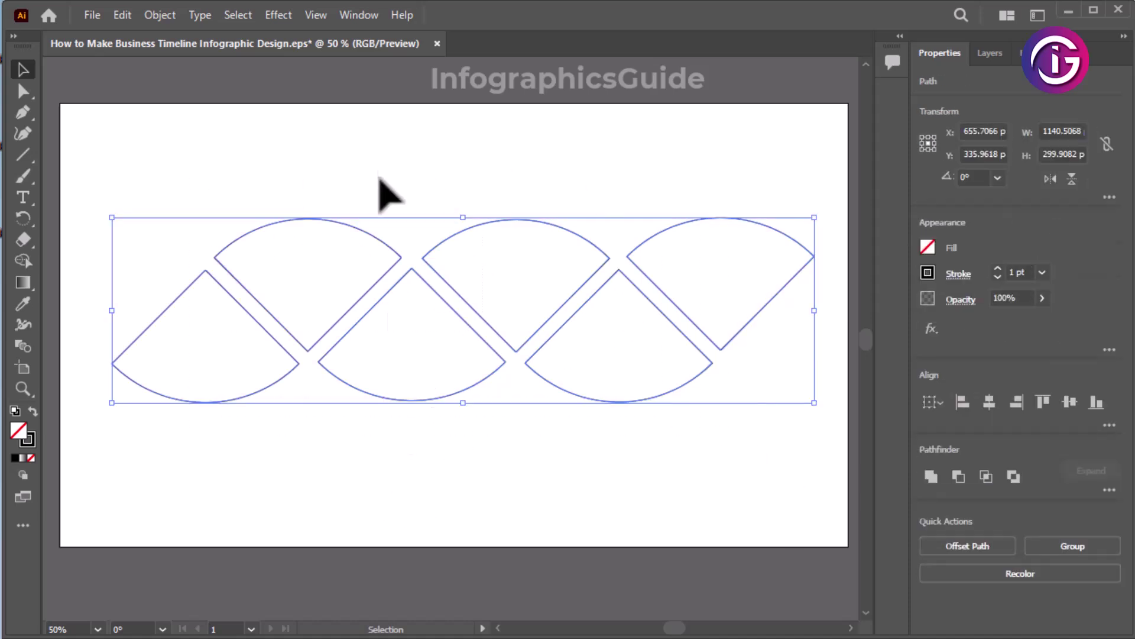
click(160, 337)
drag(114, 254, 201, 392)
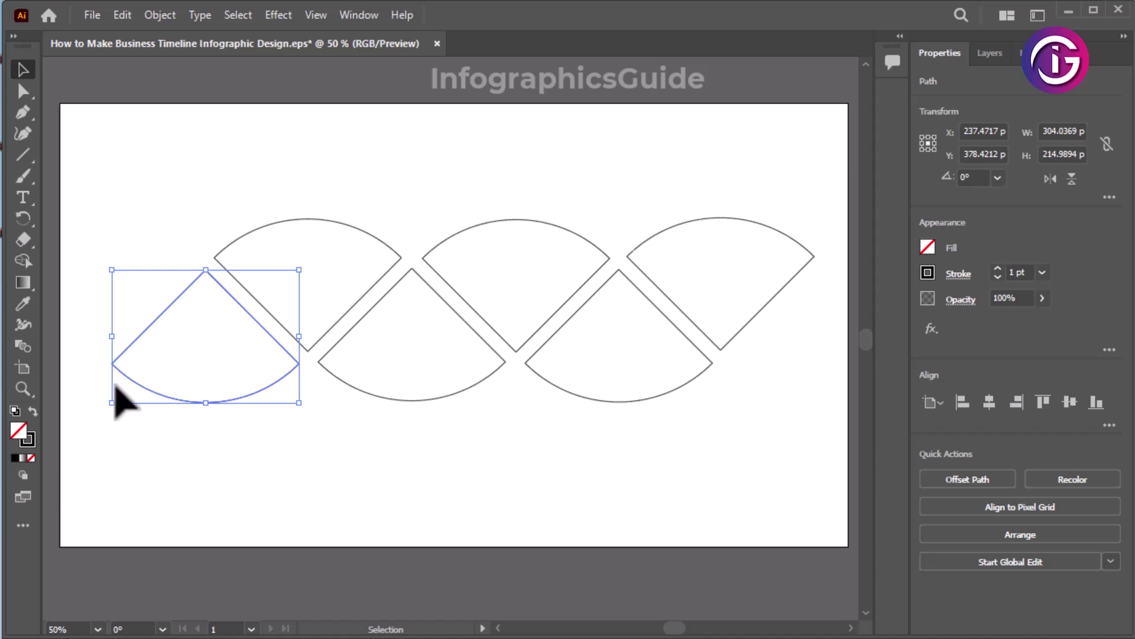
key(F6)
click(30, 457)
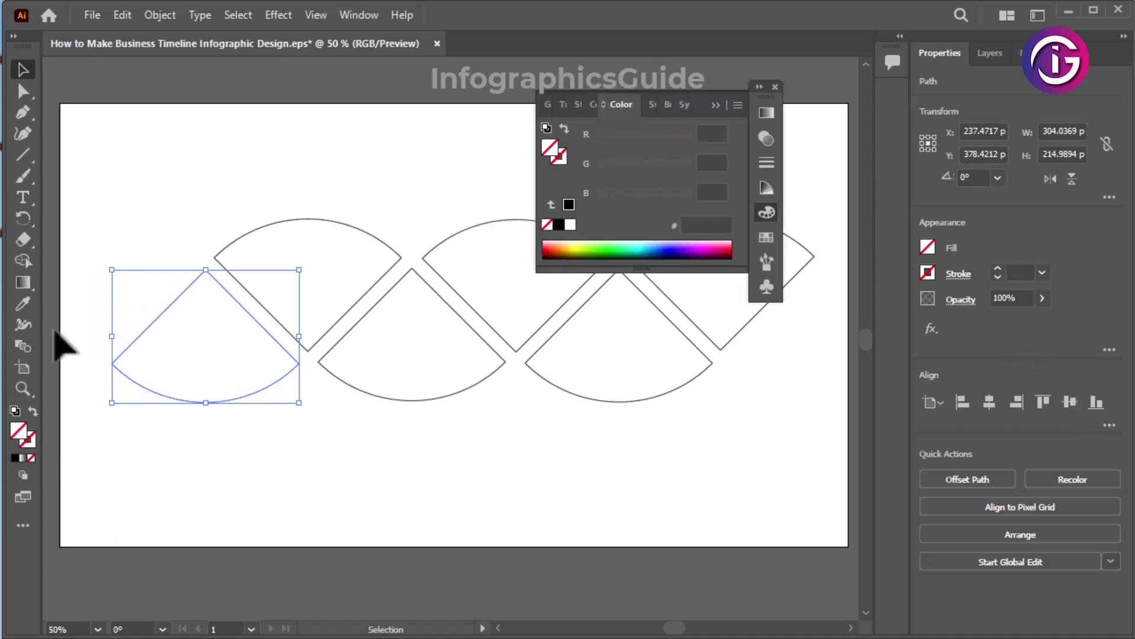
Step: Apply a linear gradient fill to the leftmost wedge and set its starting color stop to orange #FBB040
click(22, 282)
click(973, 402)
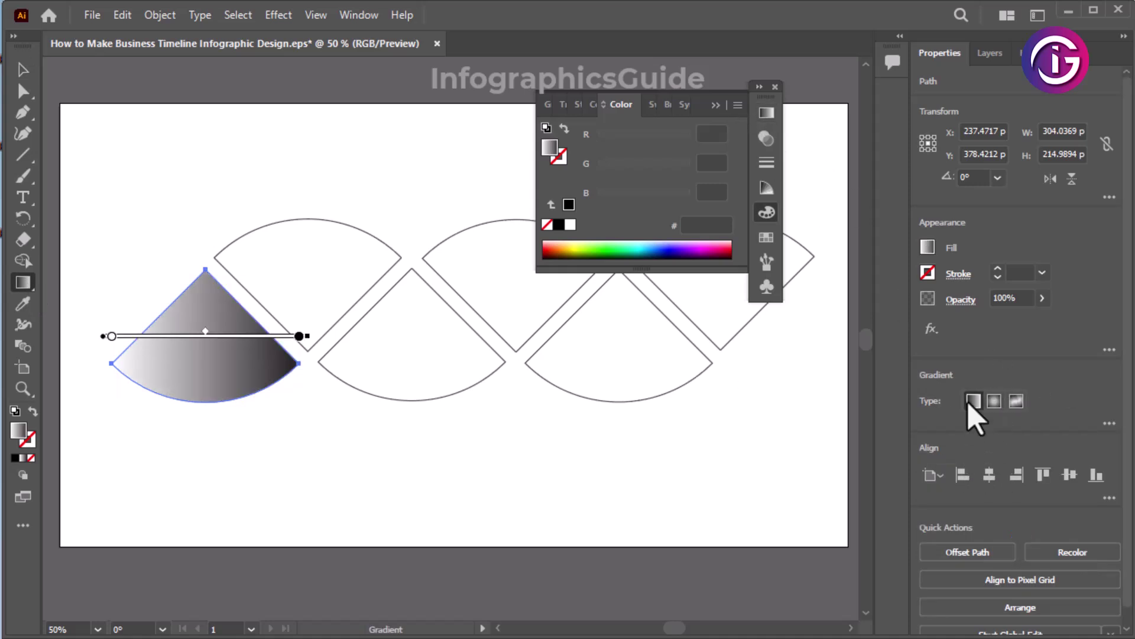
double_click(111, 337)
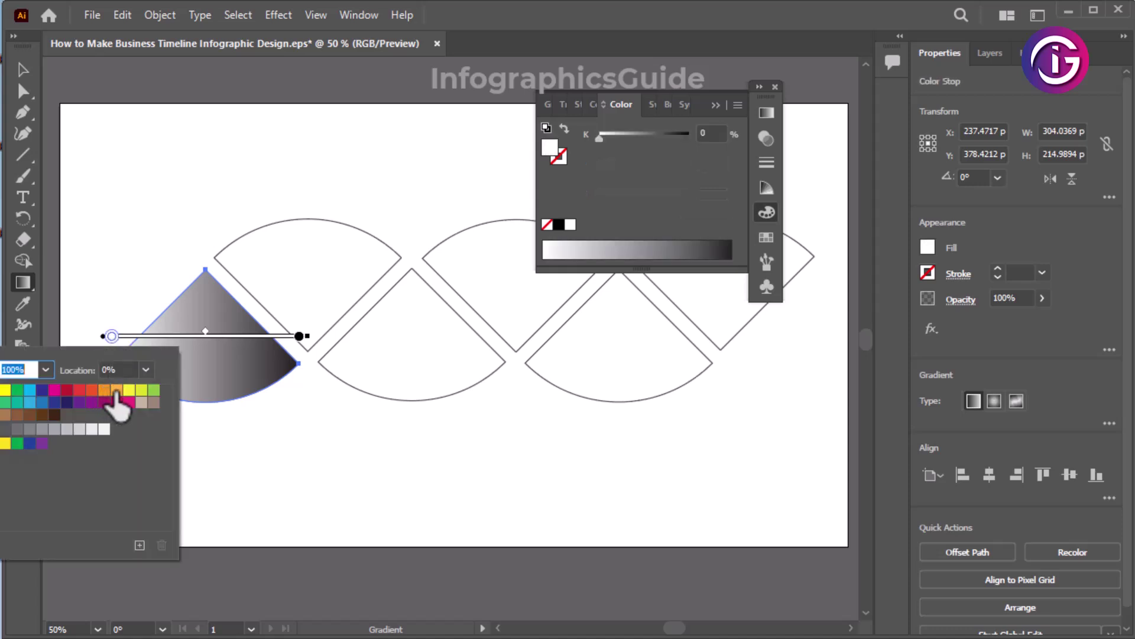
click(116, 390)
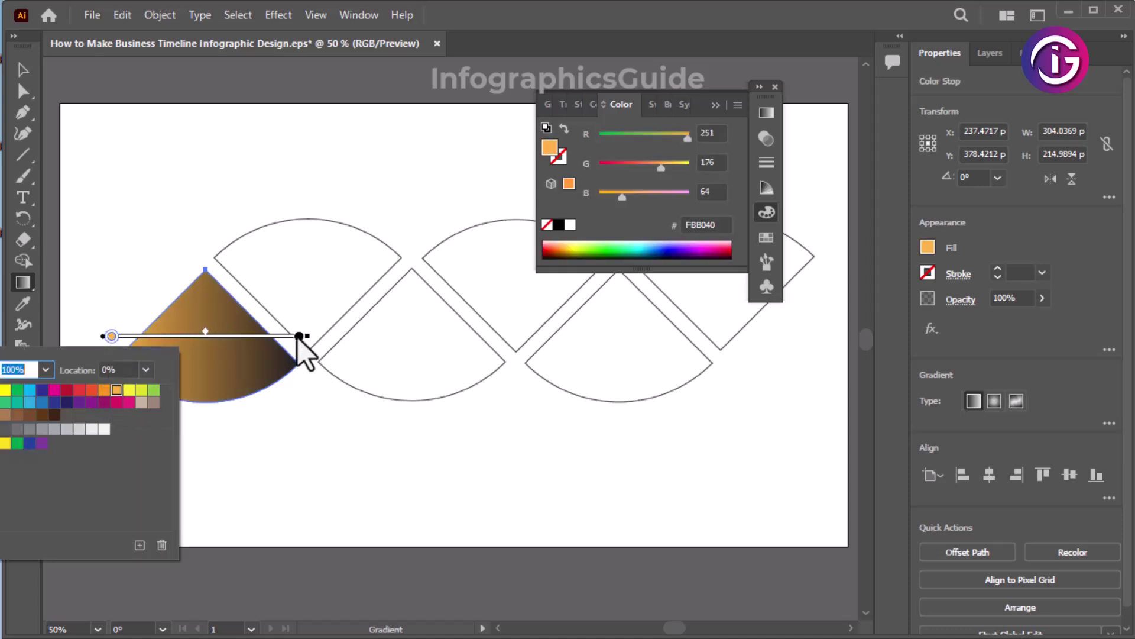
Step: Set the ending color stop of the leftmost wedge's gradient to red-orange #F15A29
click(305, 355)
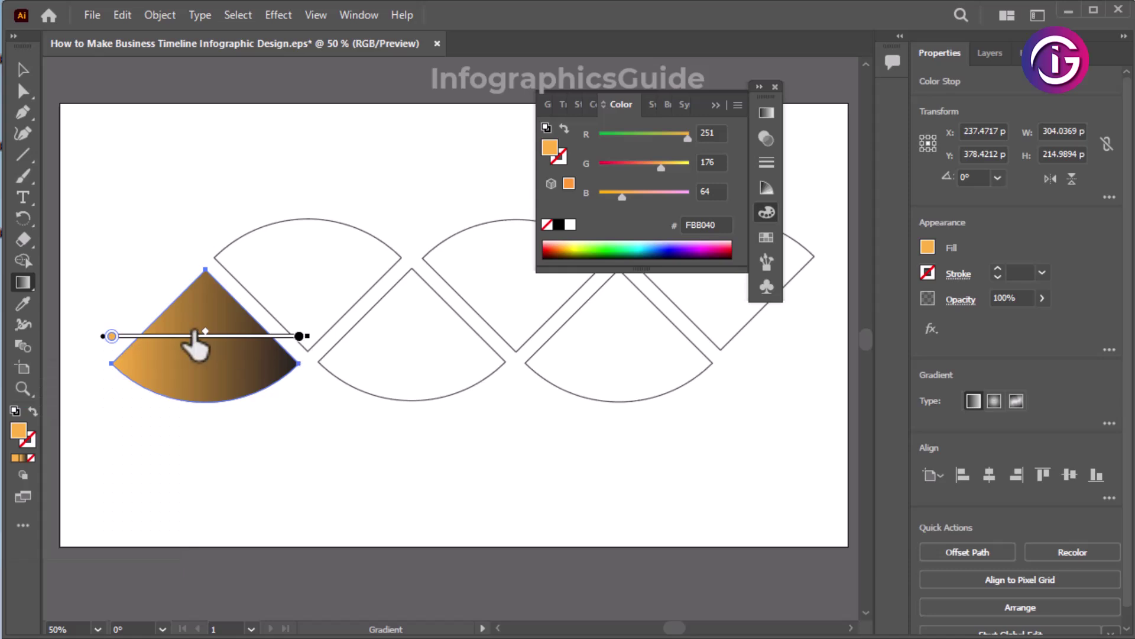
double_click(299, 336)
click(221, 390)
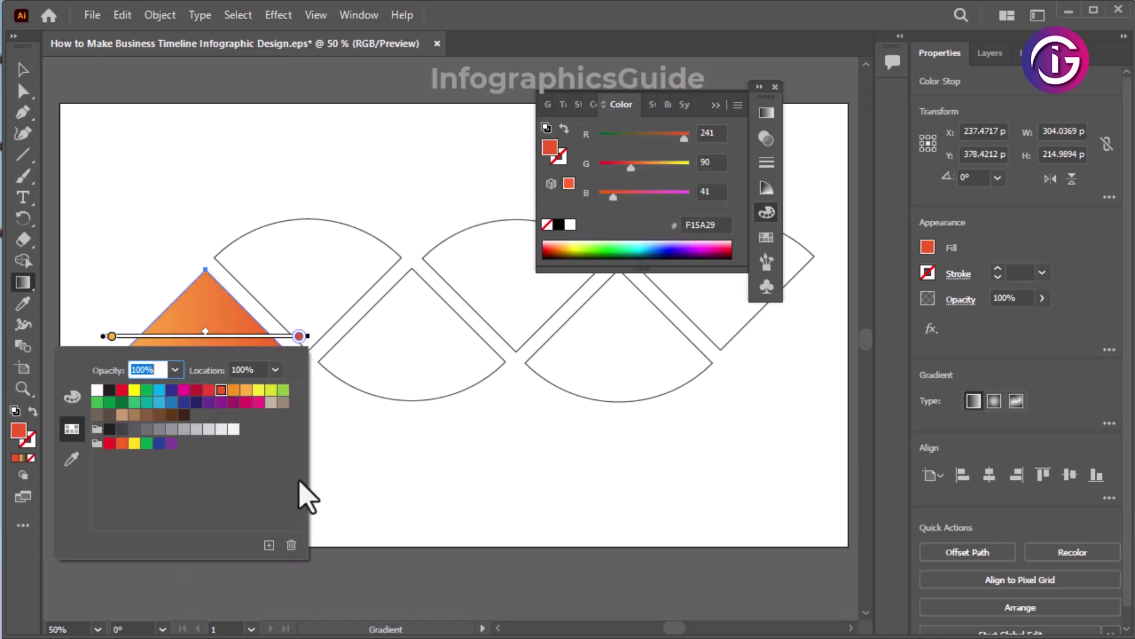
click(544, 95)
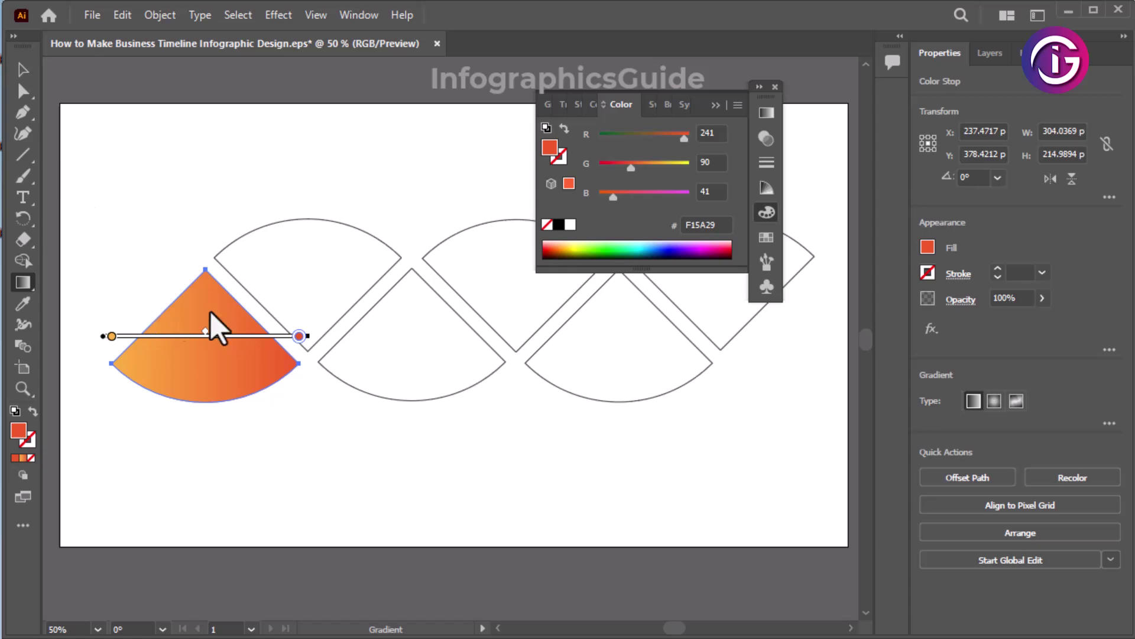
Step: Redirect the leftmost wedge's gradient to run steeply downward from its tip to its curved edge, then deselect it
mouse_move(210, 277)
mouse_down()
mouse_move(204, 345)
mouse_move(159, 428)
mouse_move(204, 392)
mouse_move(172, 399)
mouse_move(146, 438)
mouse_move(170, 405)
mouse_up()
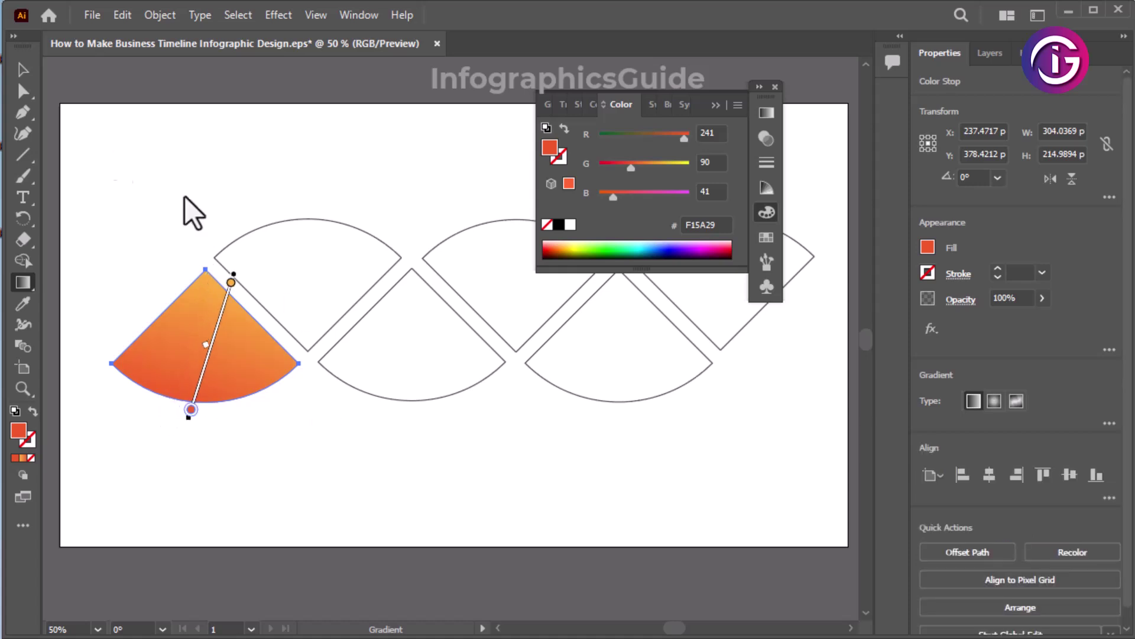
click(21, 69)
click(441, 479)
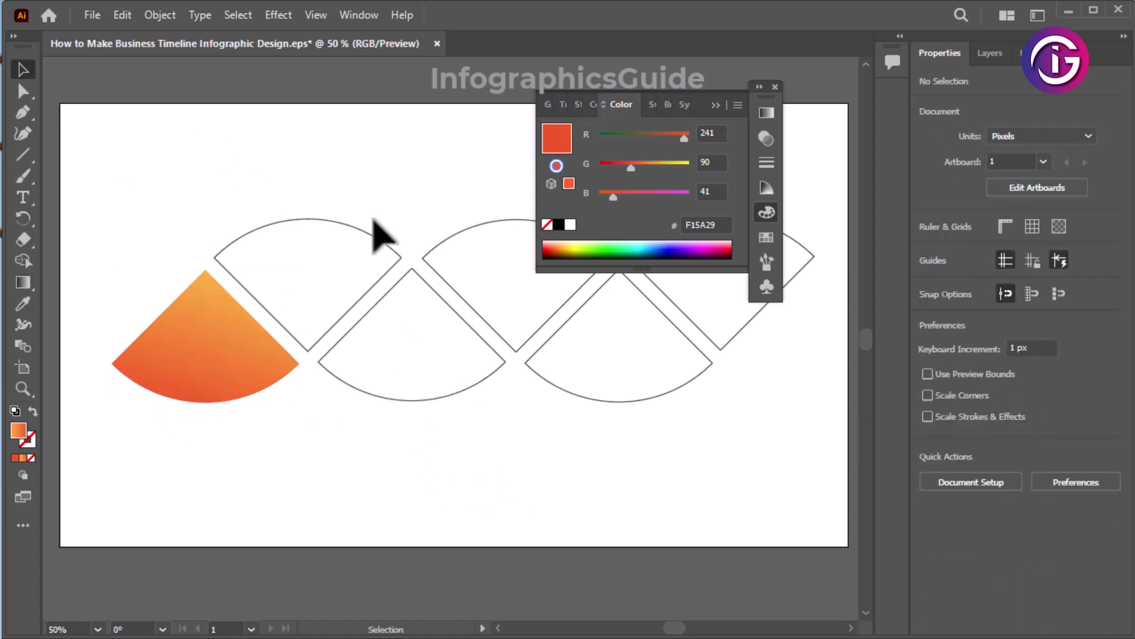
Step: Copy the orange wedge's gradient fill and strokeless appearance to the second wedge with the Eyedropper
click(309, 242)
click(22, 303)
click(184, 378)
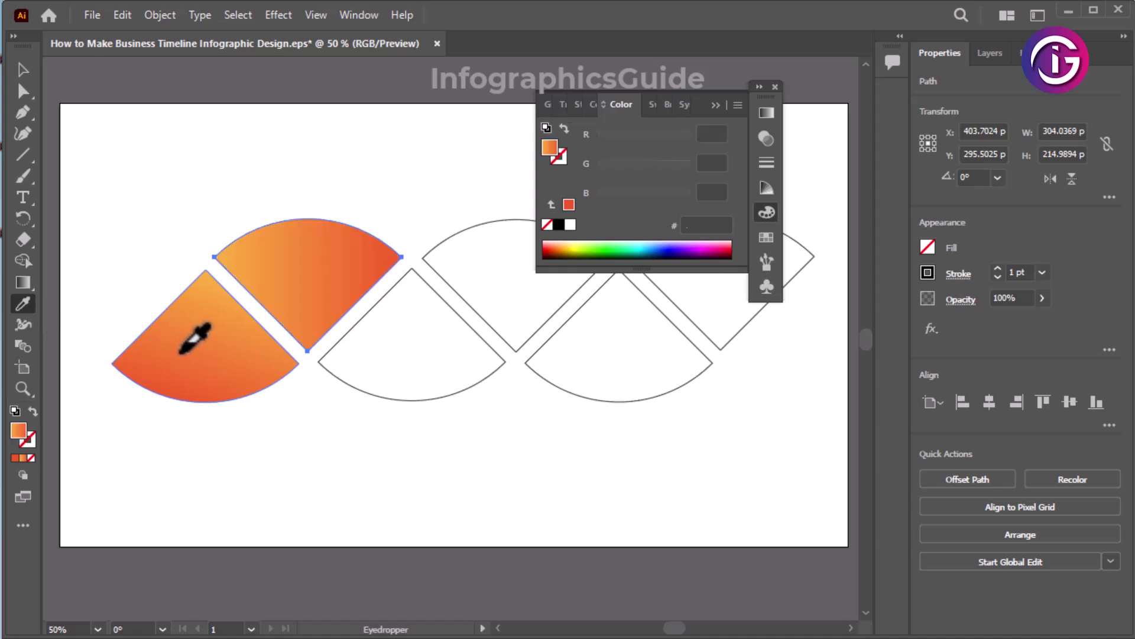
click(23, 70)
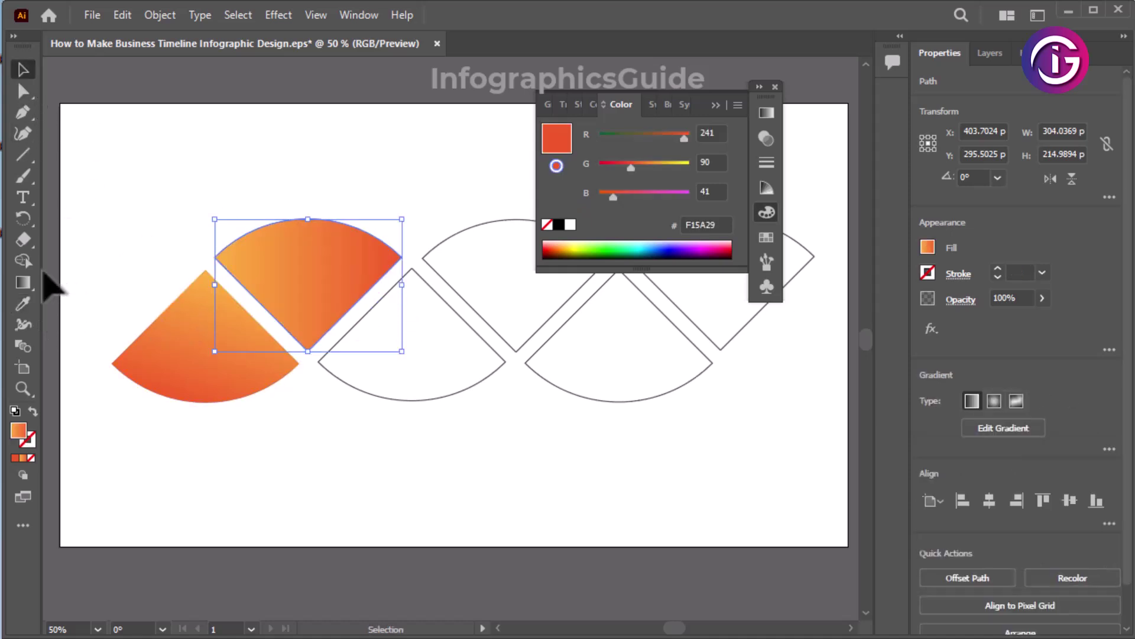
Step: Recolor the second wedge's gradient from light blue #00AEEF to dark blue #2B3990
click(23, 282)
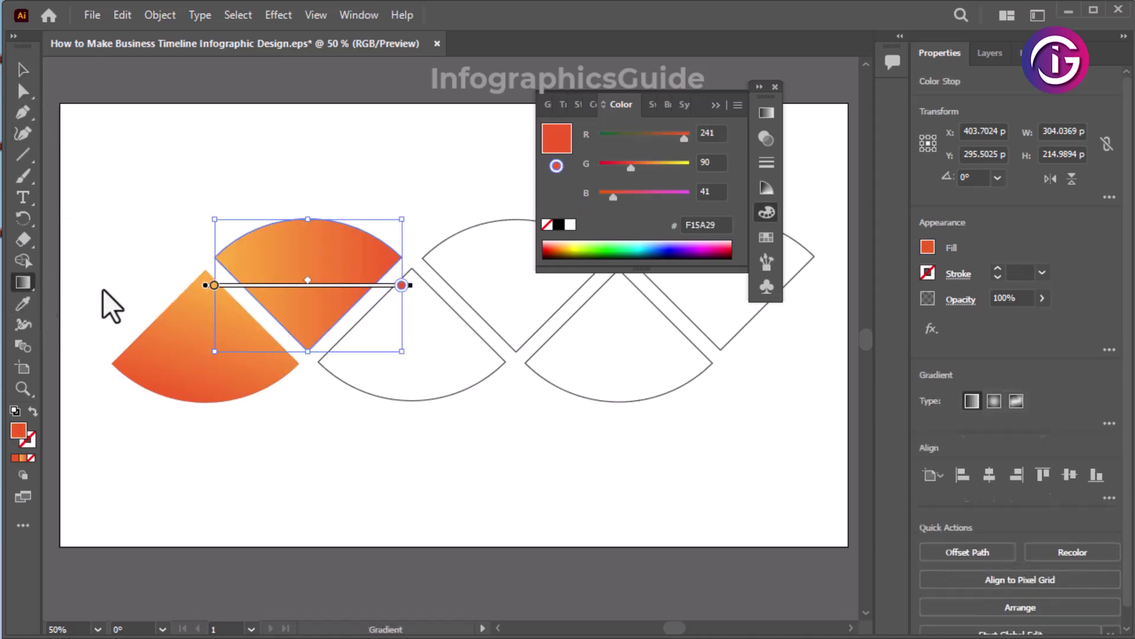
double_click(214, 286)
click(76, 339)
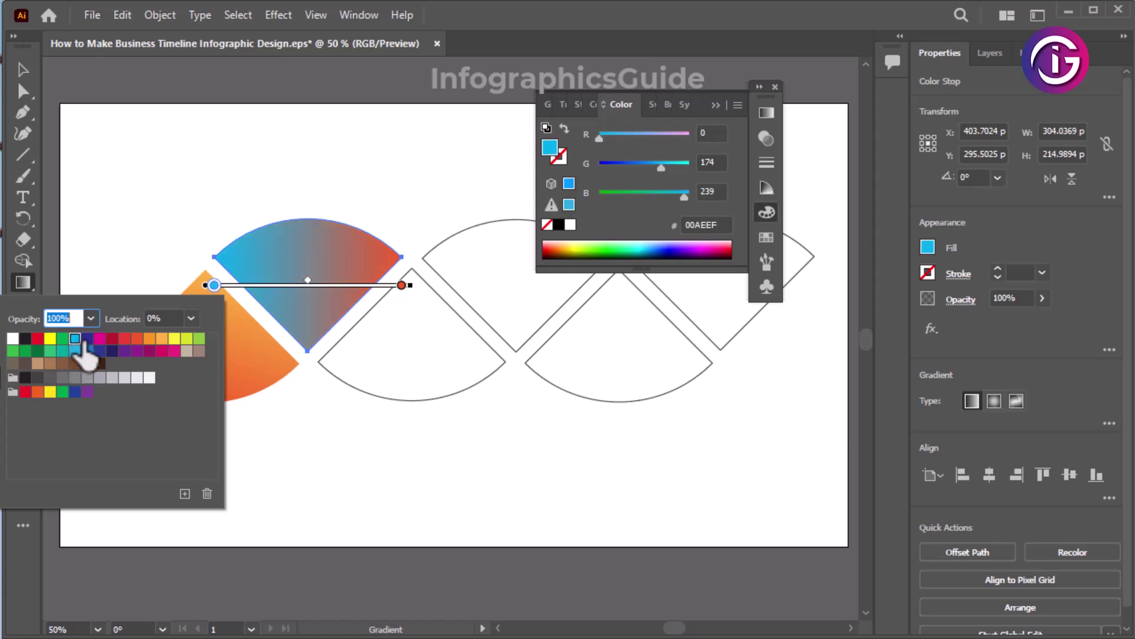
click(402, 286)
double_click(402, 286)
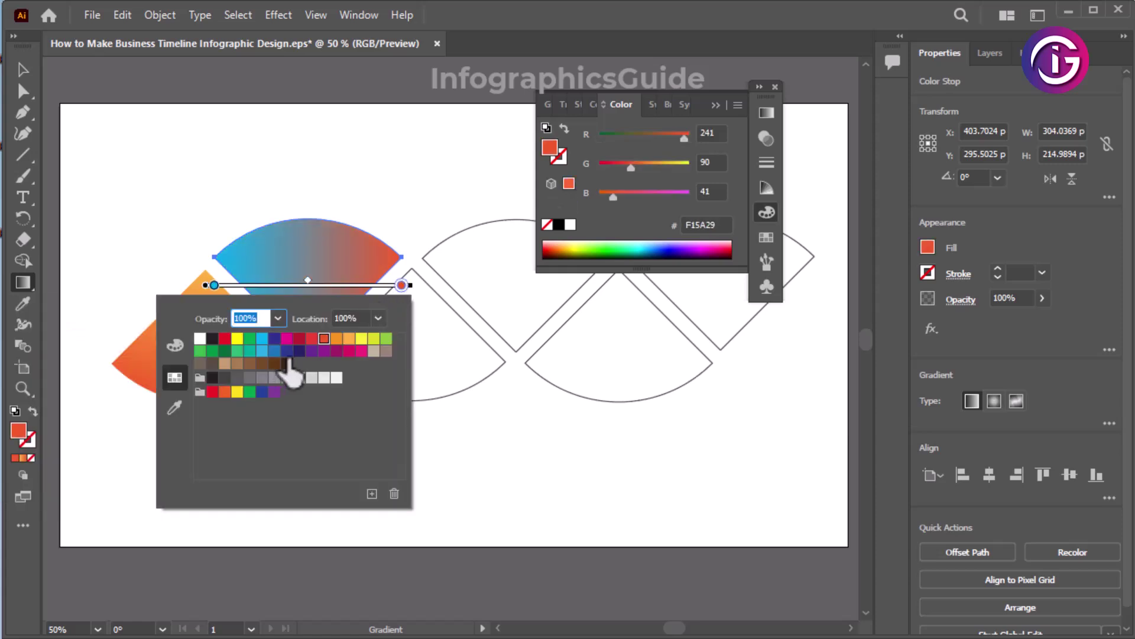
click(287, 351)
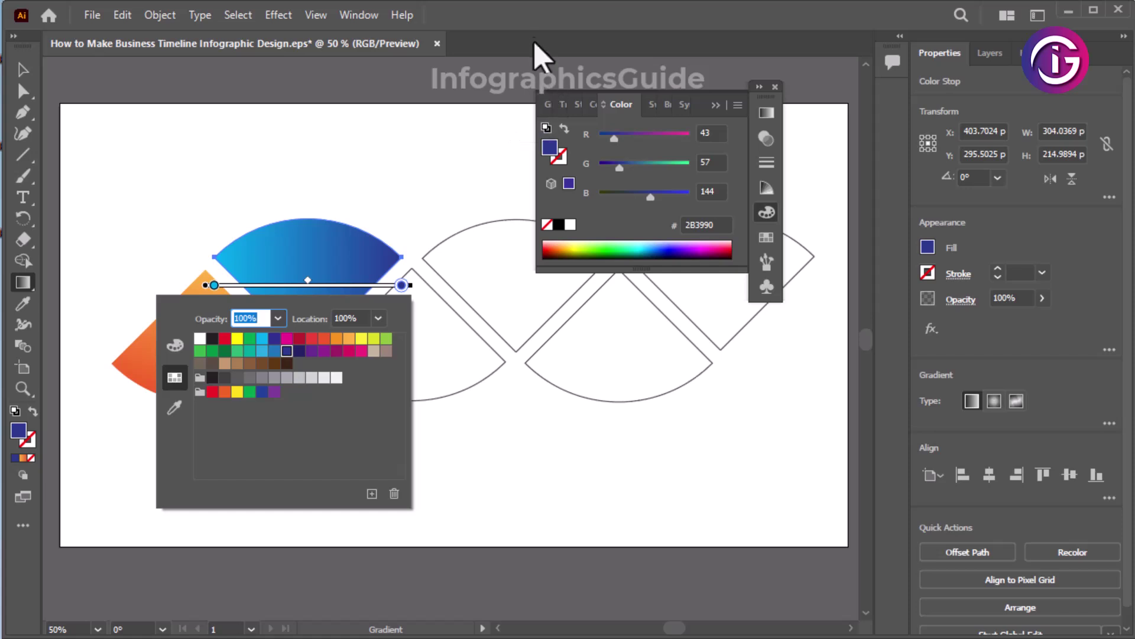
click(485, 71)
Step: Copy the orange wedge's gradient appearance to the third wedge with the Eyedropper
click(23, 70)
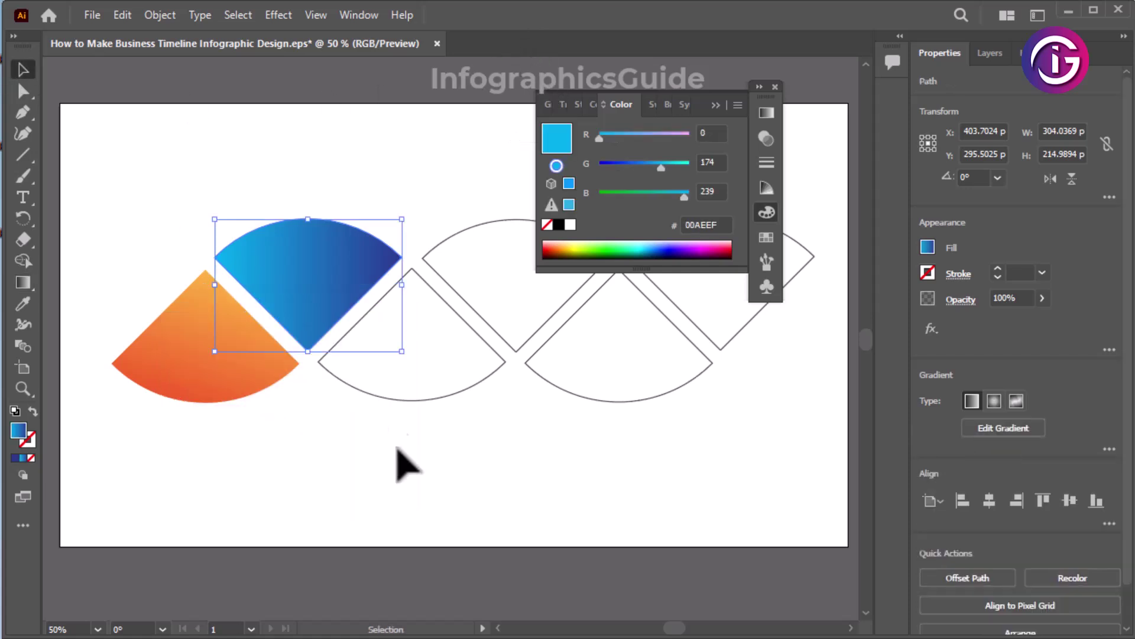
click(414, 456)
drag(414, 434, 465, 358)
click(23, 304)
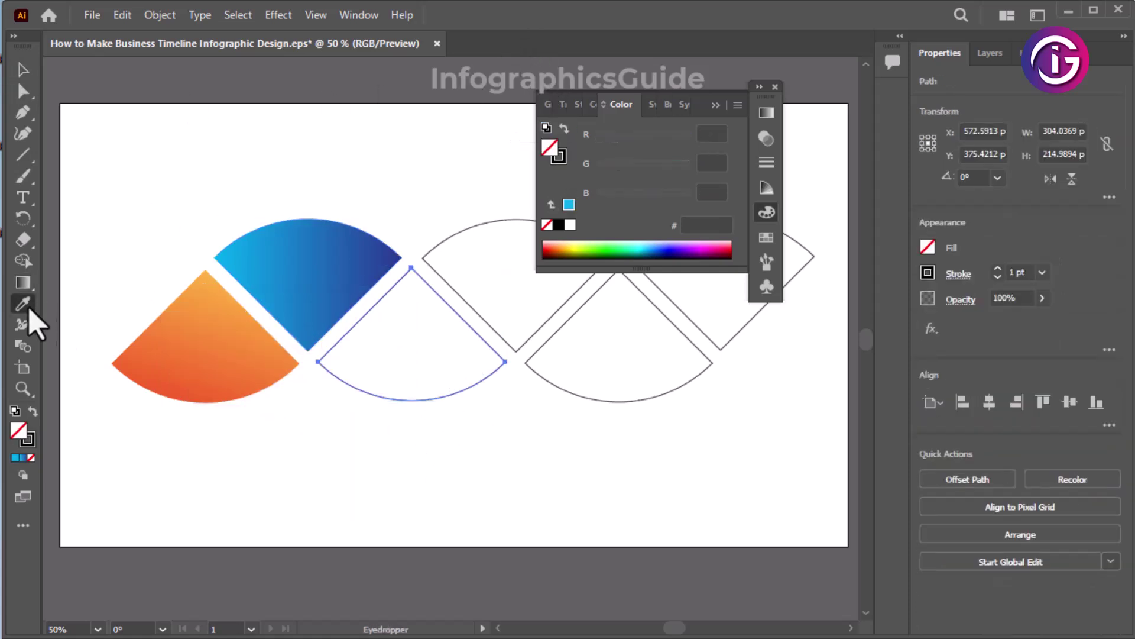
click(226, 372)
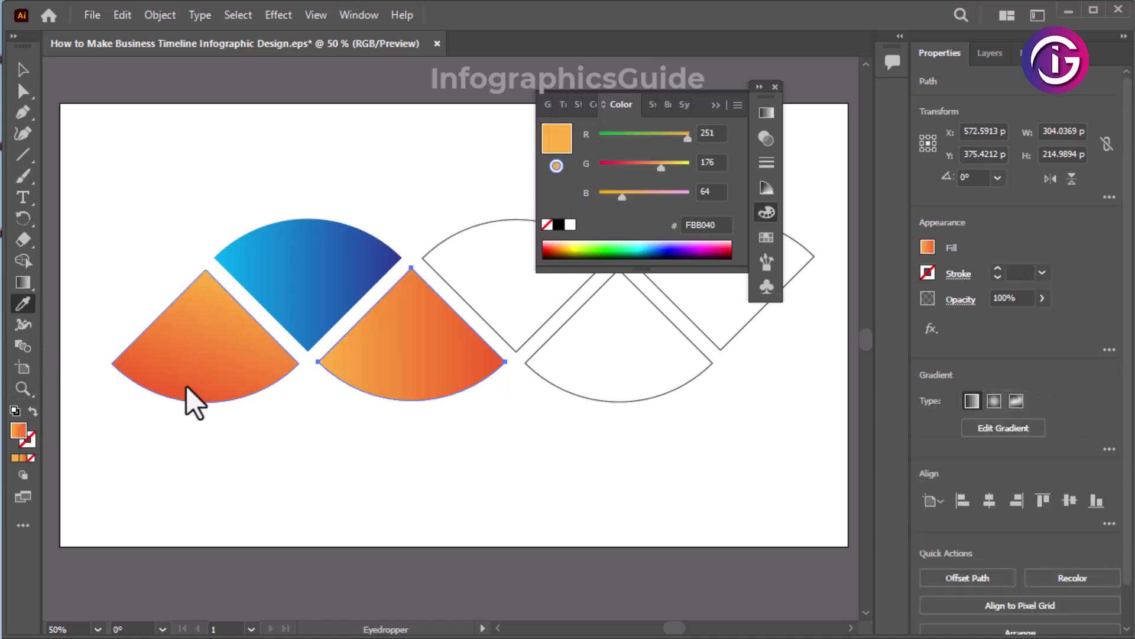
Step: Recolor the third wedge's gradient from light green #8DC63F to dark green #006838
key(g)
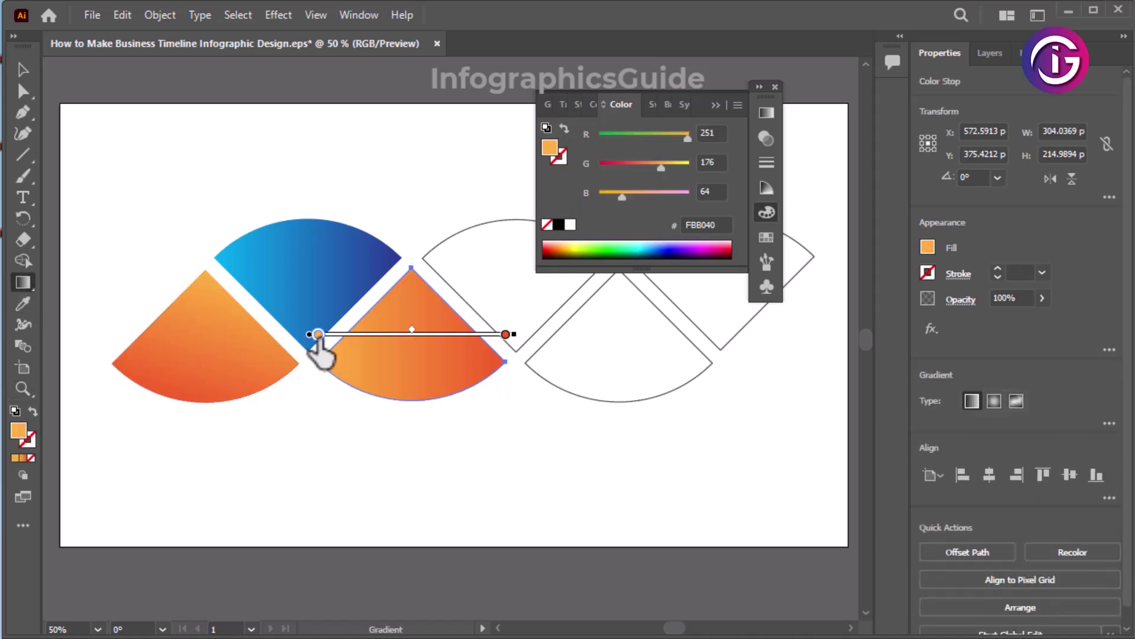
double_click(318, 335)
click(302, 388)
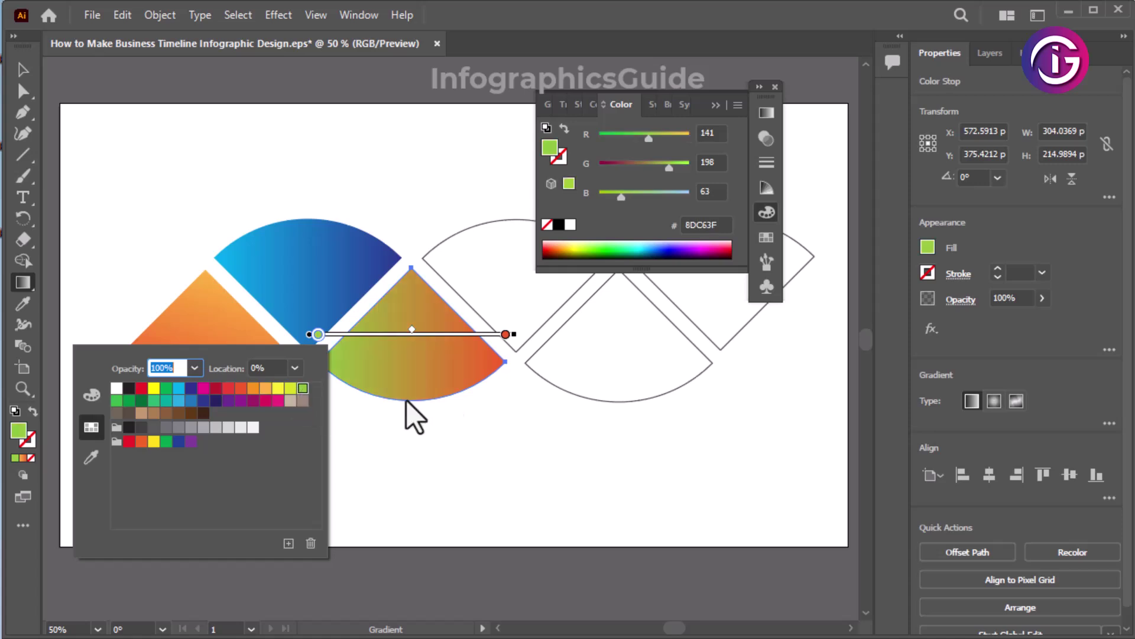
double_click(506, 335)
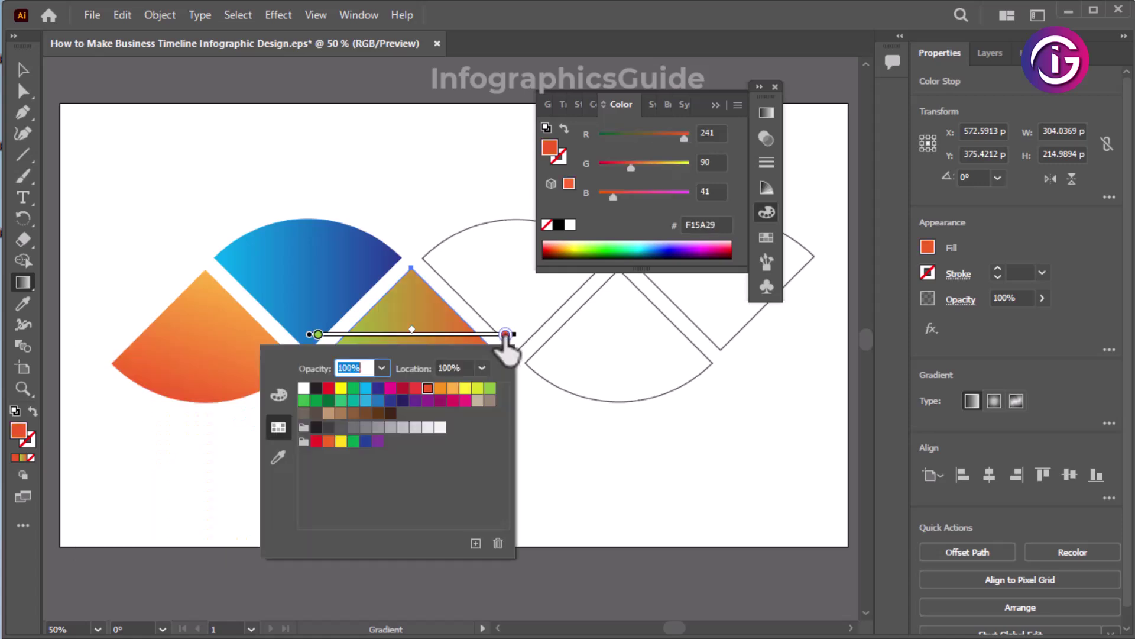
click(317, 401)
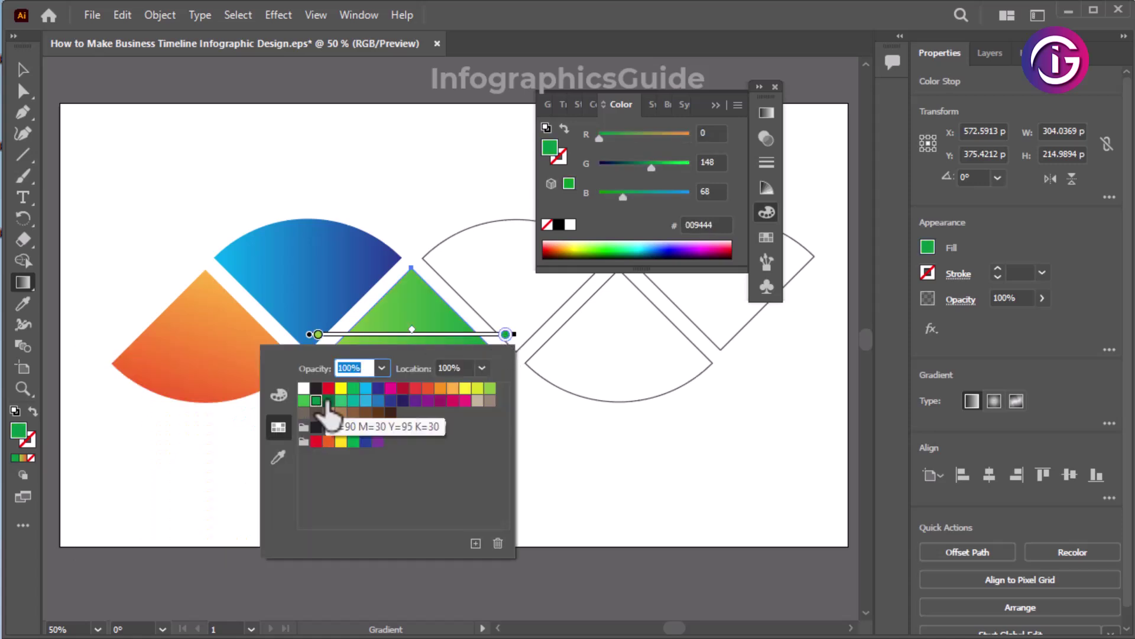
click(329, 402)
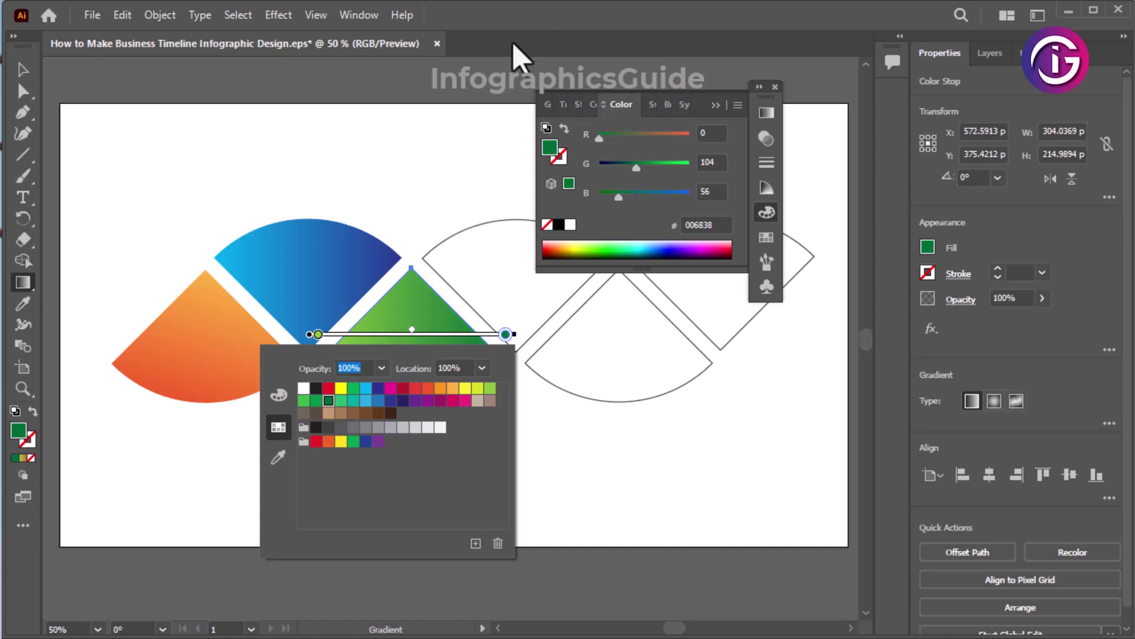
key(Escape)
Step: Copy the green wedge's gradient appearance to the fourth wedge with the Eyedropper
click(23, 69)
click(465, 222)
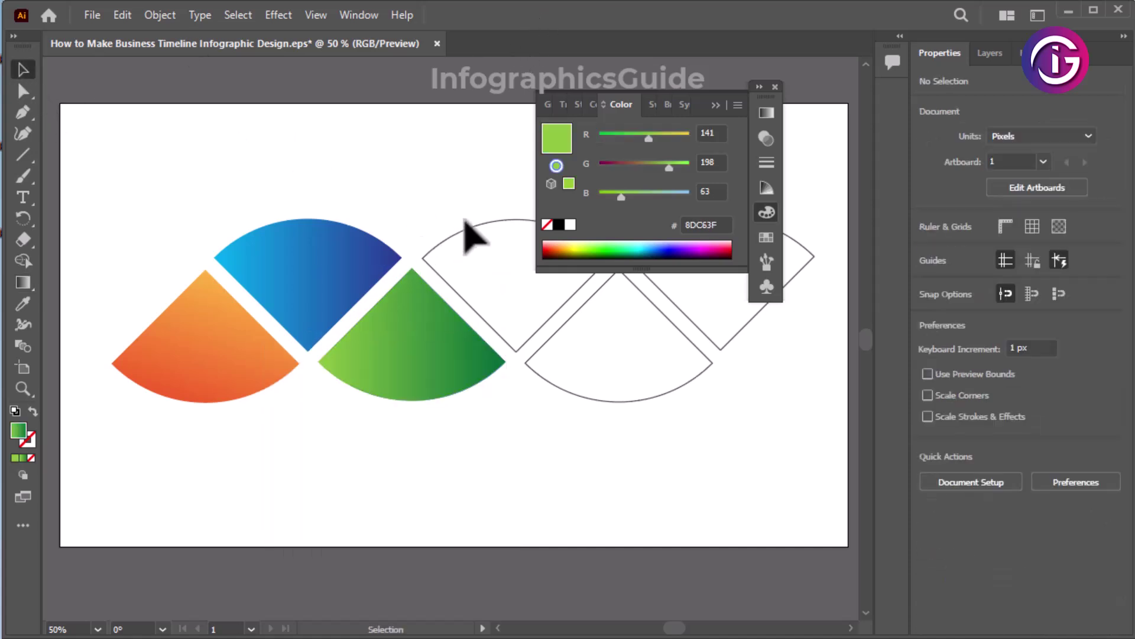
drag(491, 206, 373, 203)
click(413, 260)
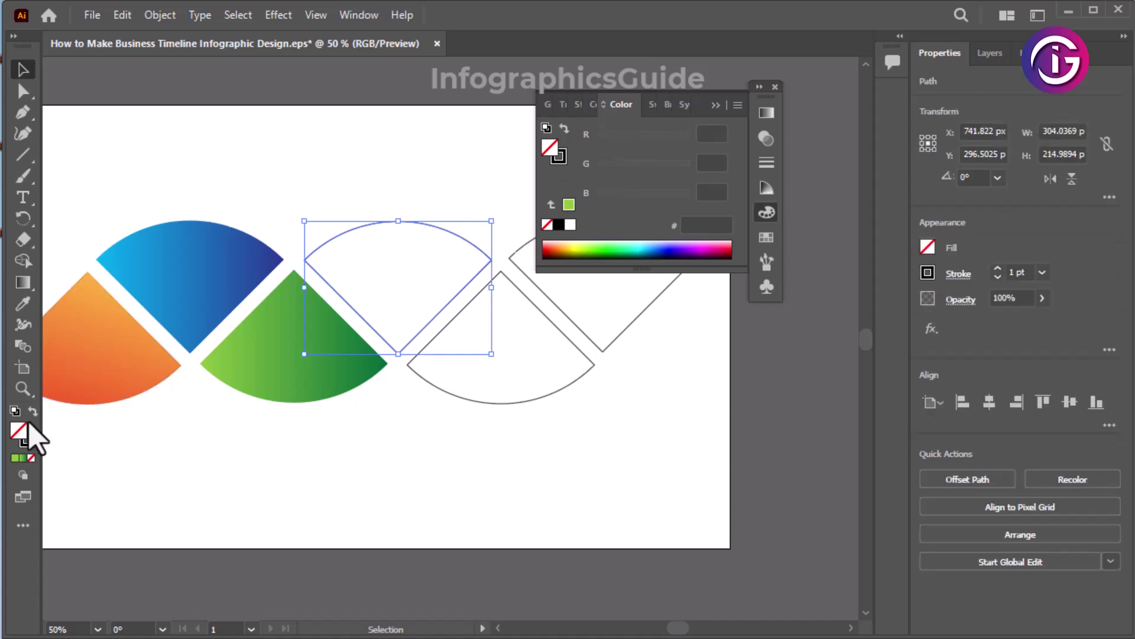
key(i)
click(298, 374)
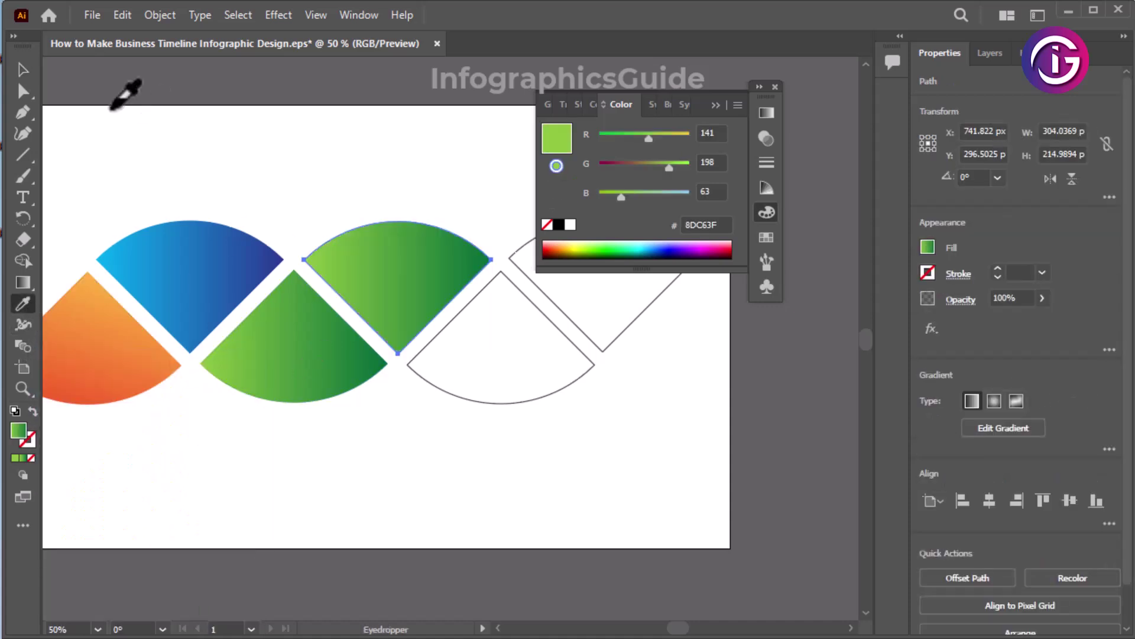
click(22, 70)
Step: Recolor the fourth wedge's gradient from pink #EE2A7B to dark magenta #9E1F63
click(22, 283)
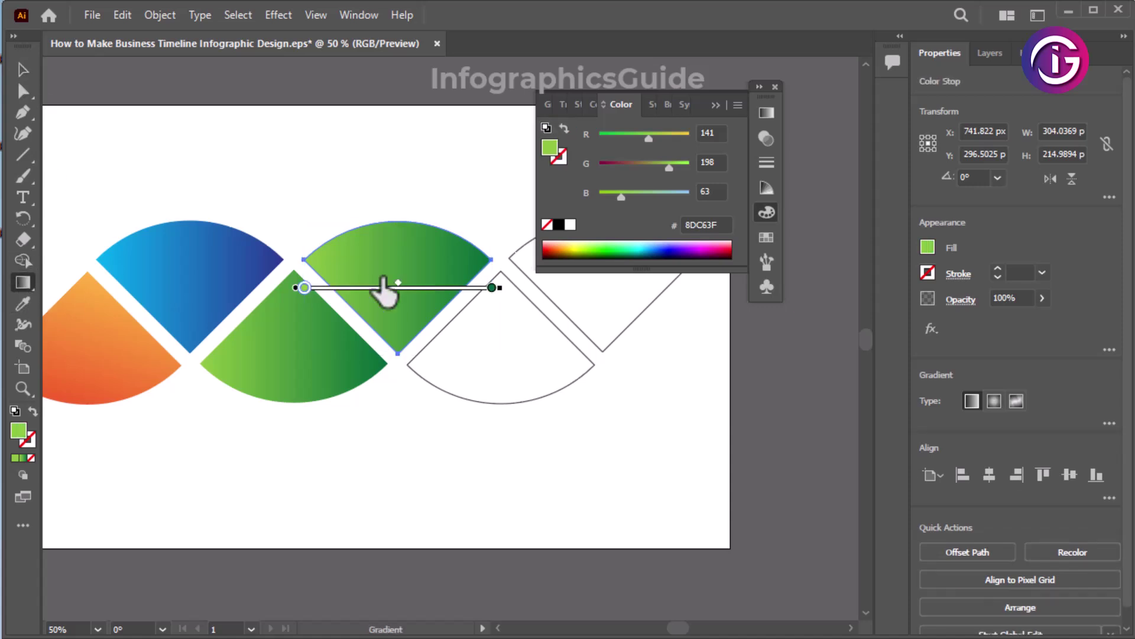
double_click(303, 288)
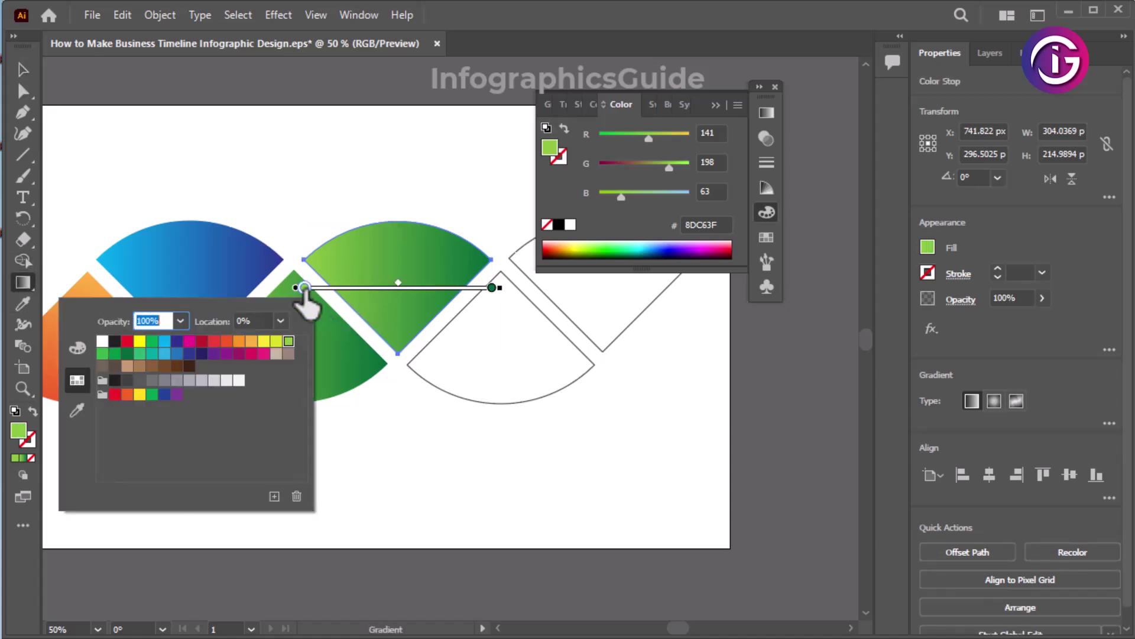
click(262, 353)
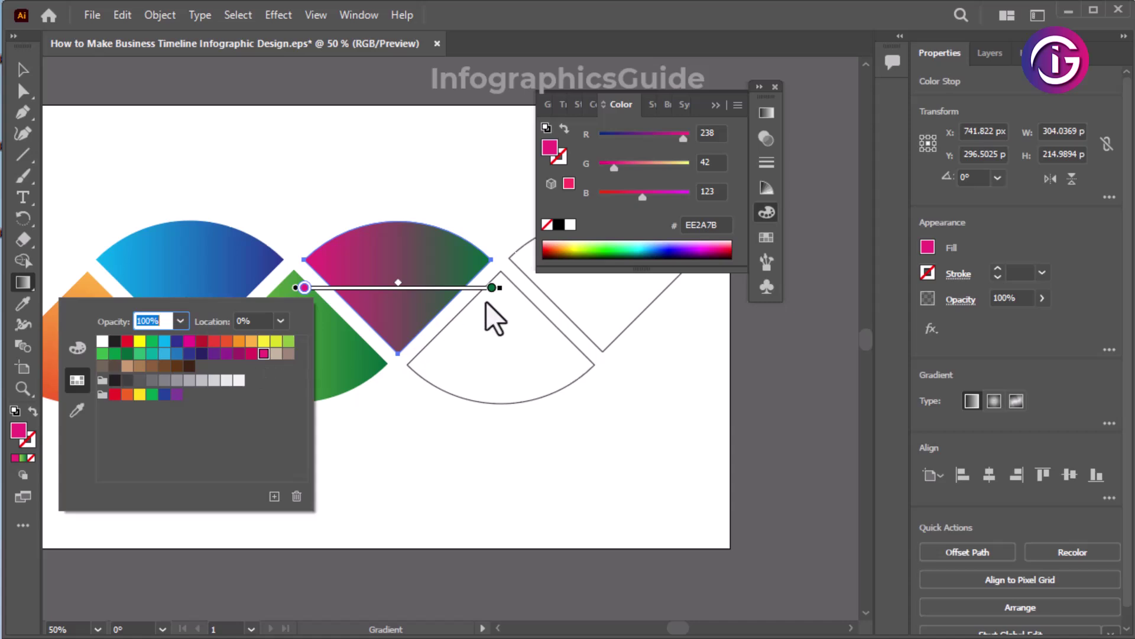
double_click(492, 287)
click(314, 353)
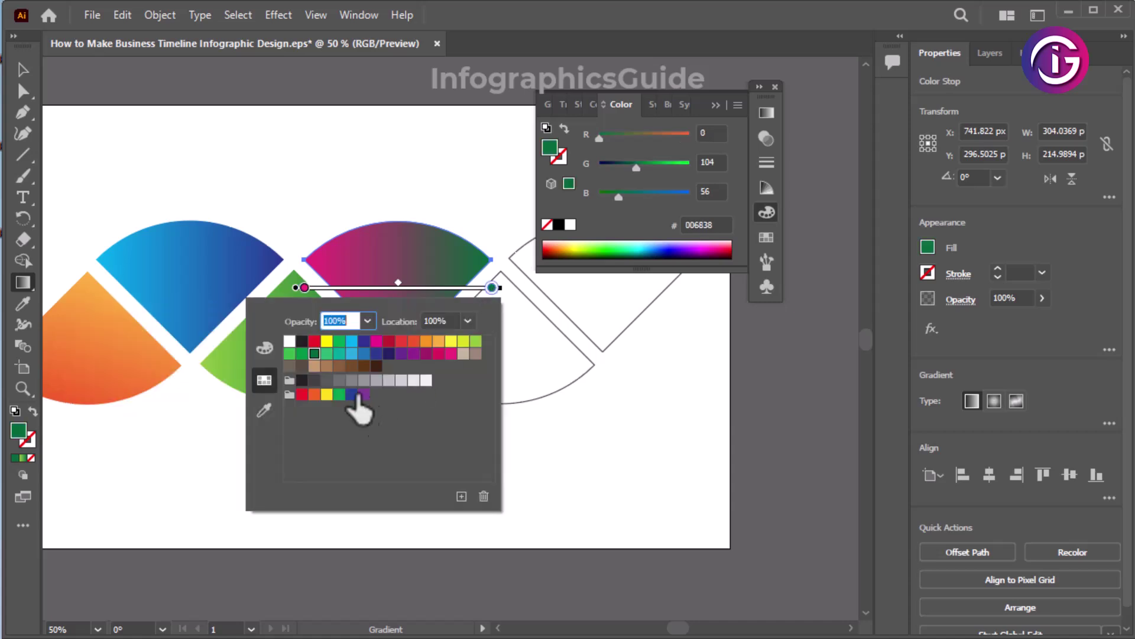
click(425, 354)
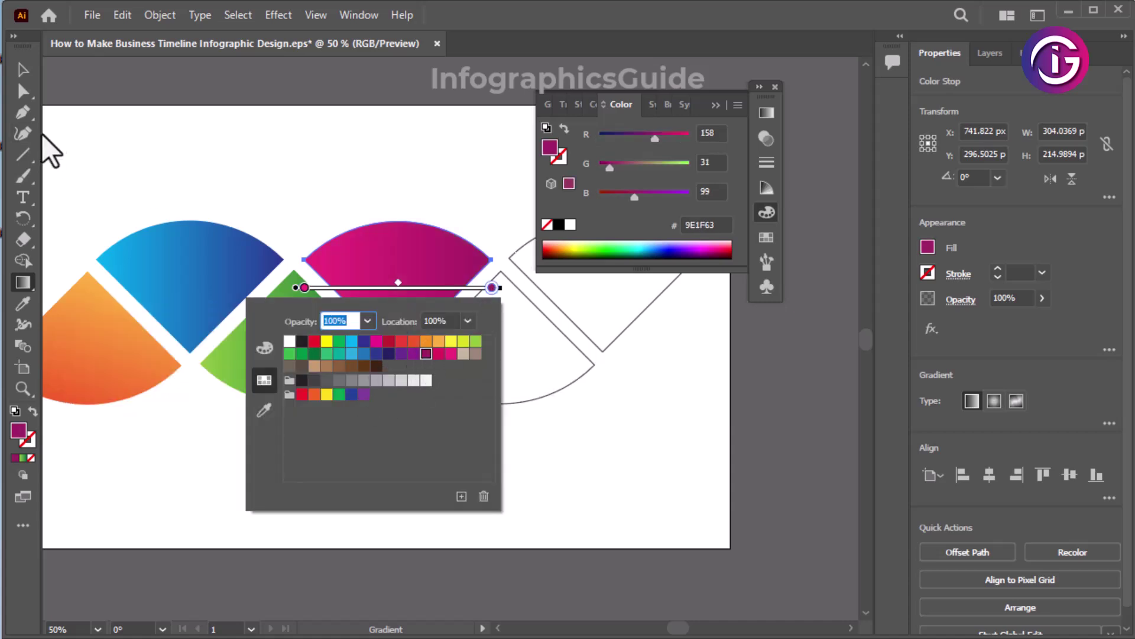
key(Escape)
Step: Copy the magenta wedge's gradient appearance to the fifth wedge with the Eyedropper
click(23, 70)
click(266, 157)
drag(414, 367, 500, 407)
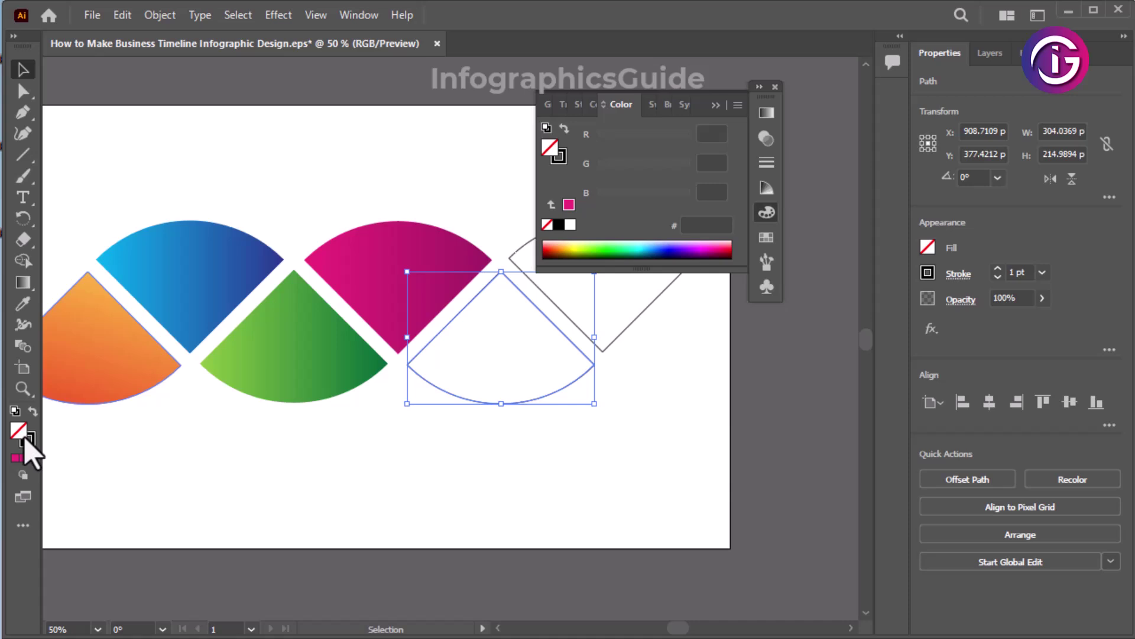
click(22, 304)
click(381, 261)
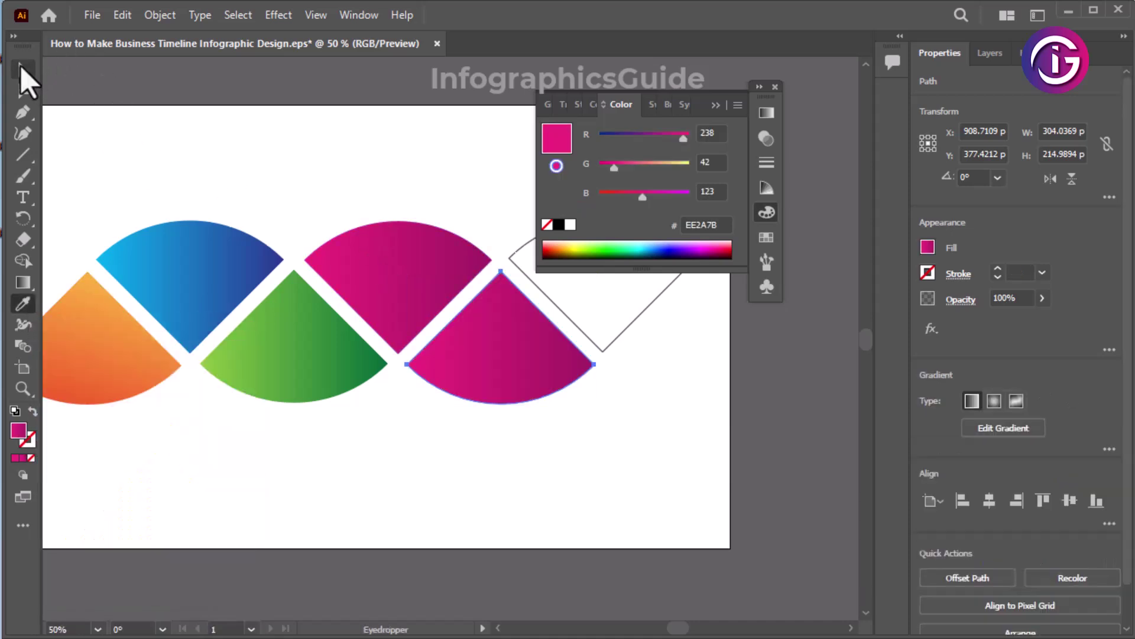
Step: Recolor the fifth wedge's gradient from red #EF4136 to dark red #BE1E2D
click(23, 282)
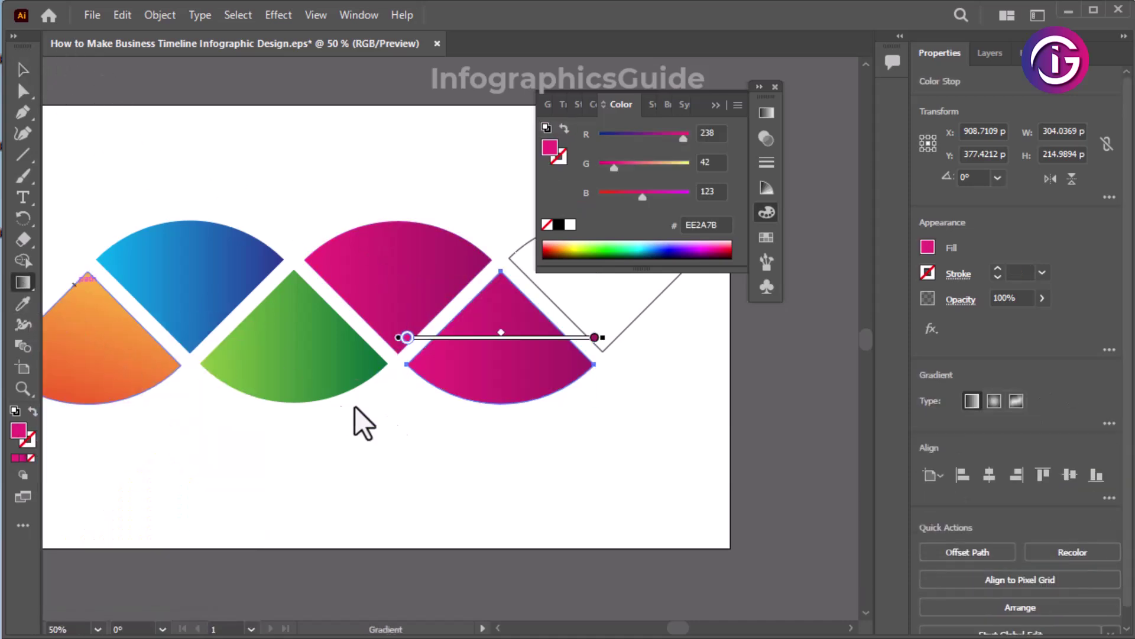
double_click(407, 338)
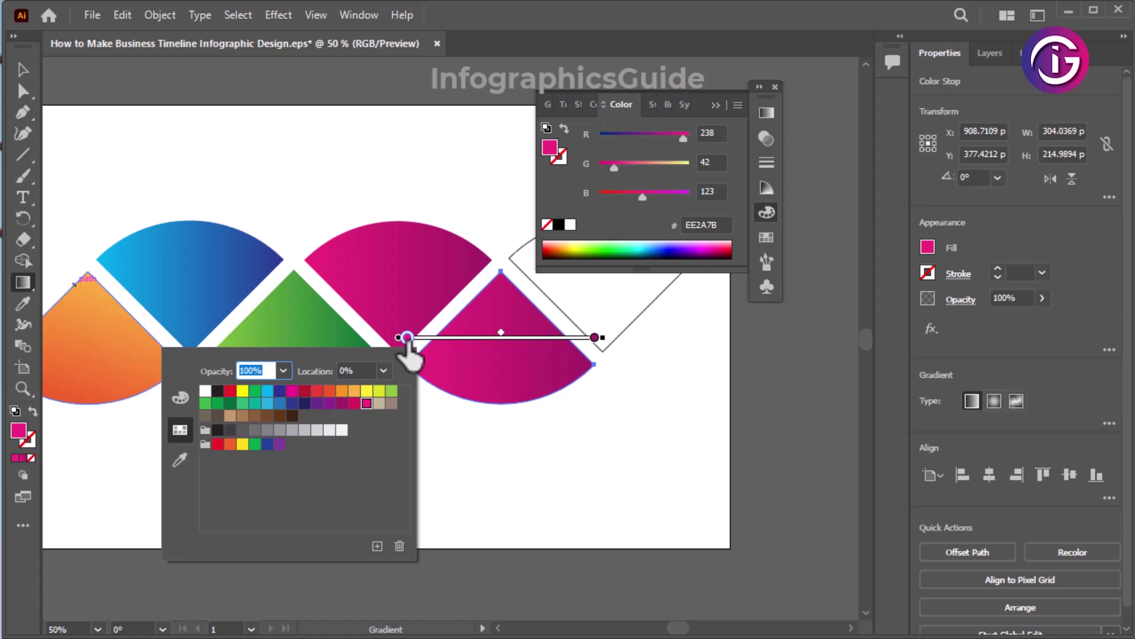
click(318, 393)
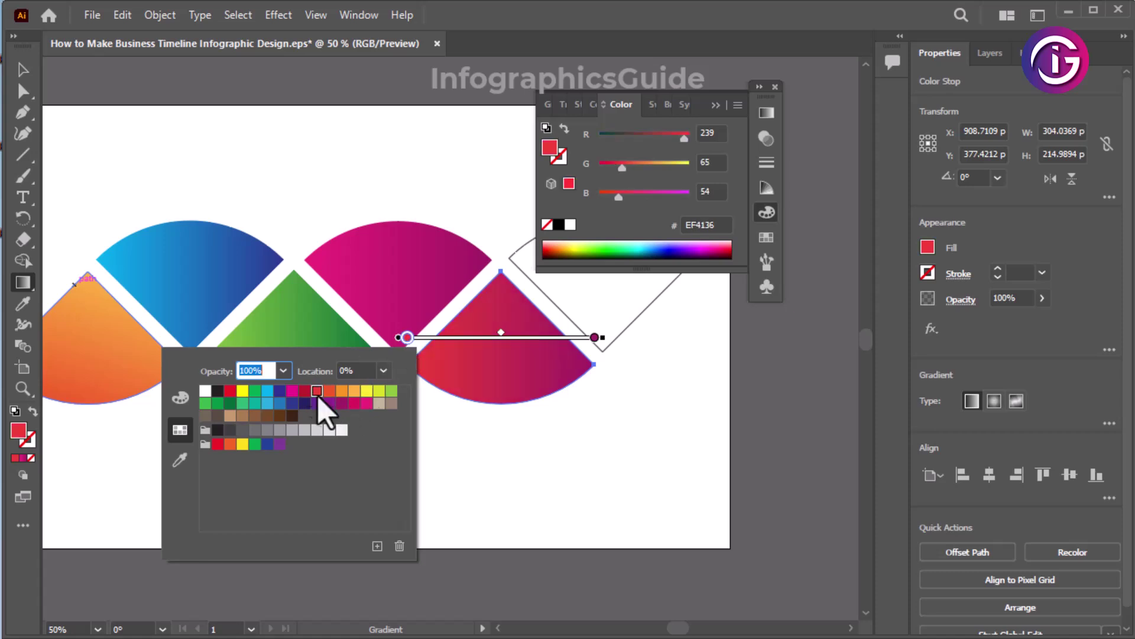
click(593, 339)
click(594, 338)
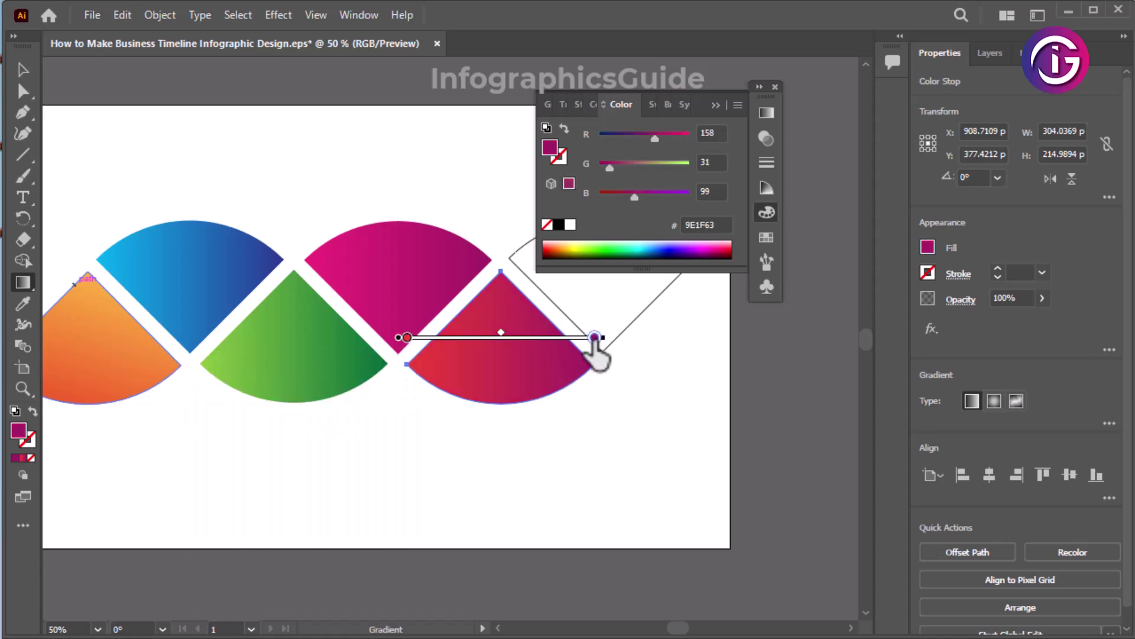
double_click(594, 337)
click(491, 391)
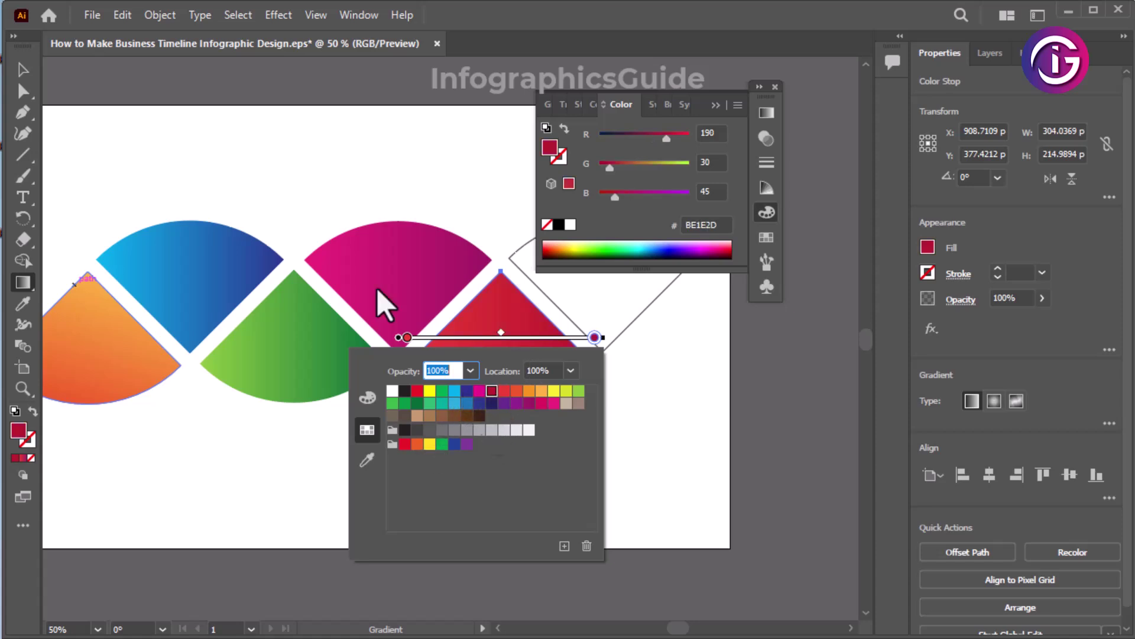
click(21, 70)
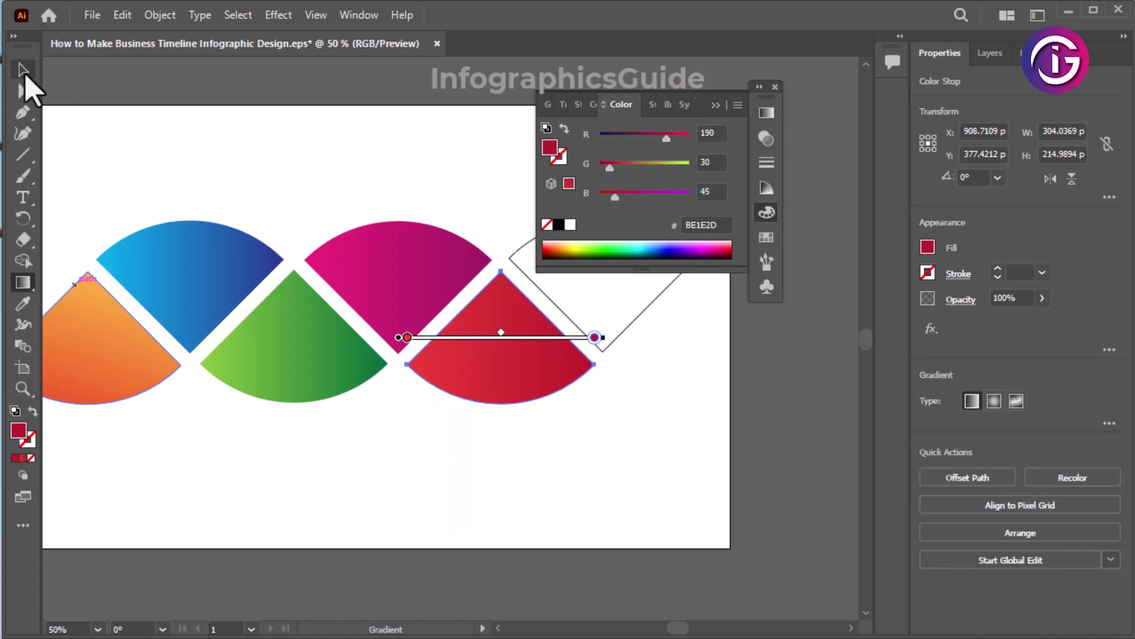
Step: Copy the red wedge's gradient appearance to the sixth wedge with the Eyedropper
click(626, 362)
click(647, 305)
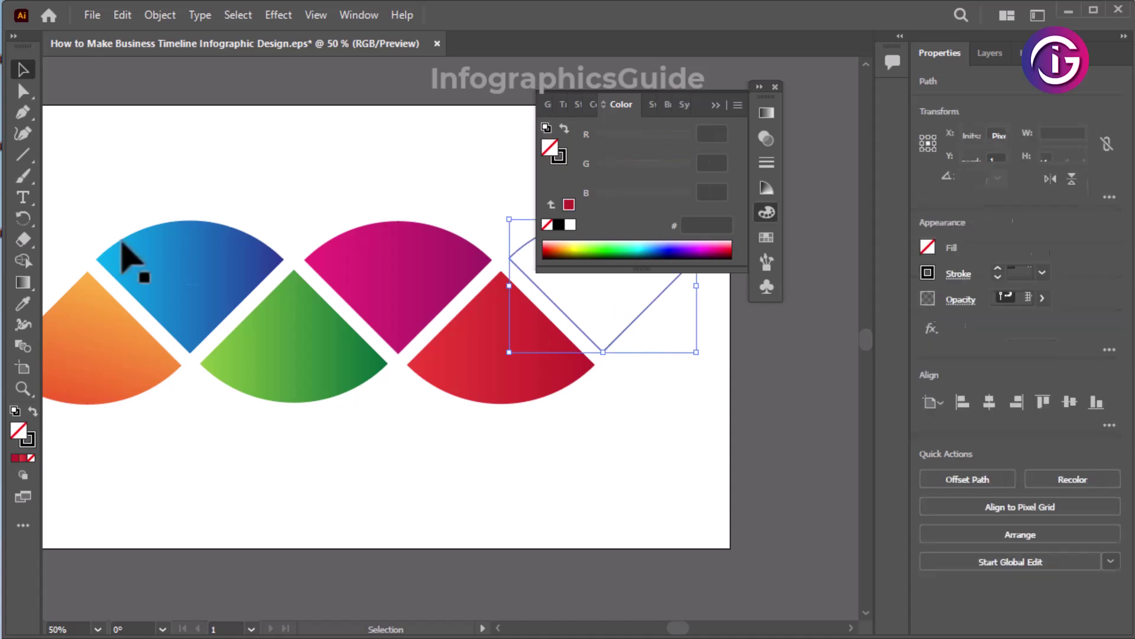
click(23, 305)
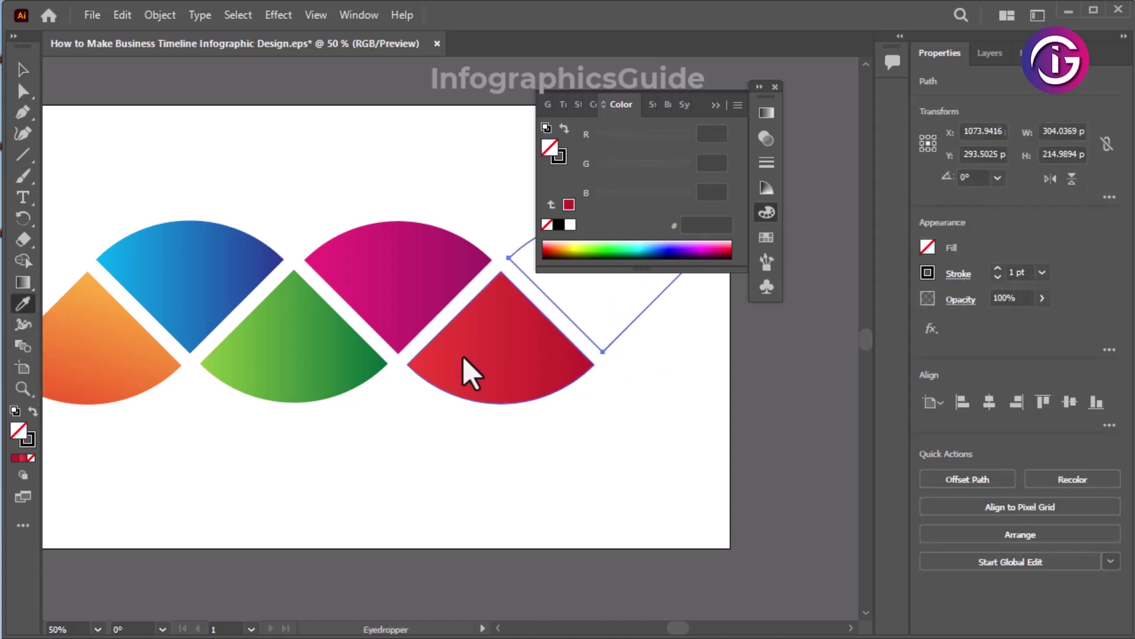
click(460, 360)
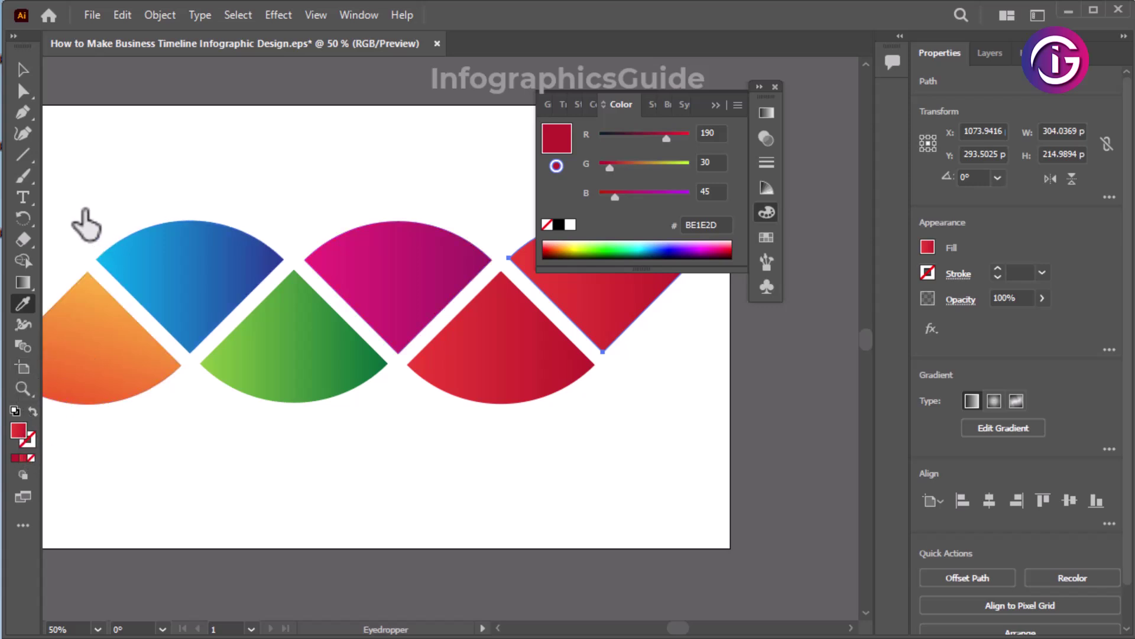
Step: Recolor the sixth wedge's gradient from orange #F26522 to light orange #FBB040
click(24, 70)
click(24, 282)
drag(597, 456, 420, 451)
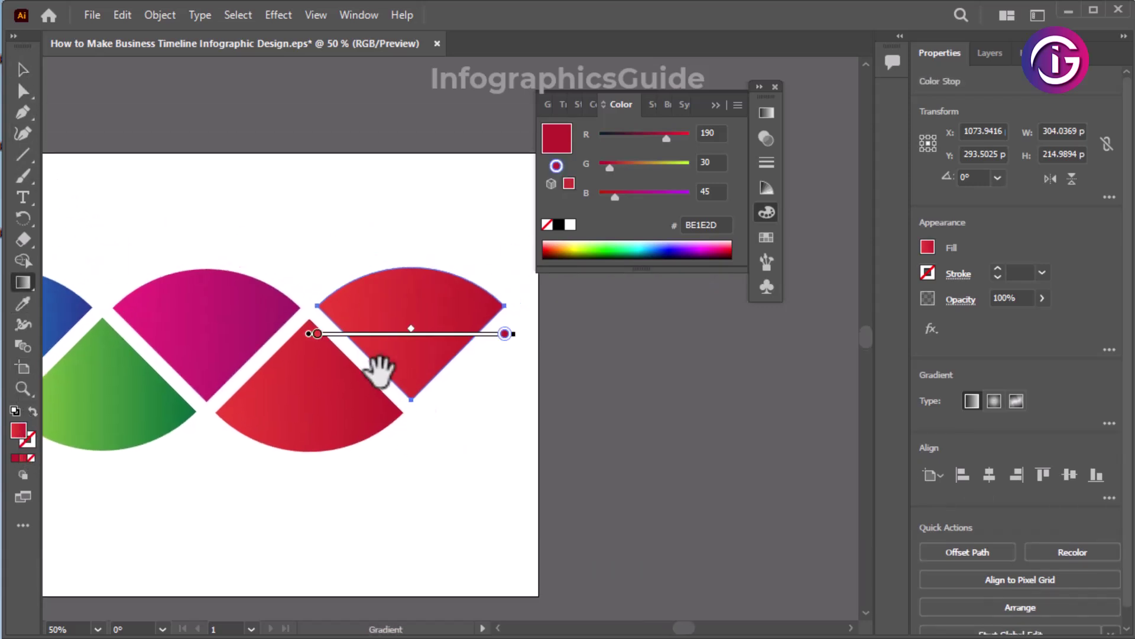
double_click(318, 334)
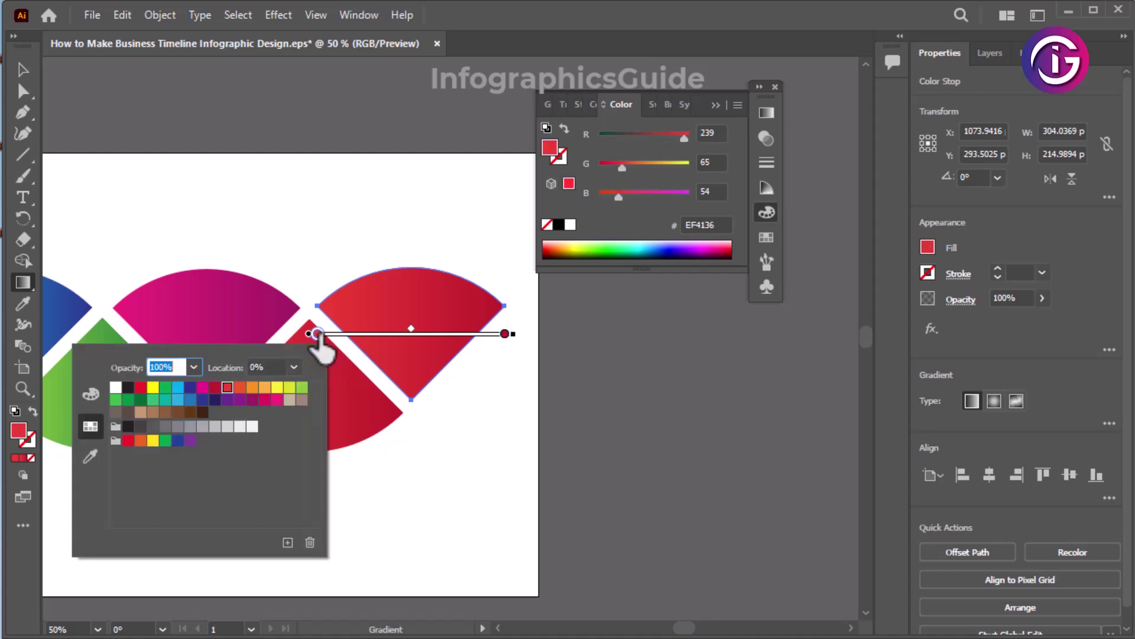
click(140, 441)
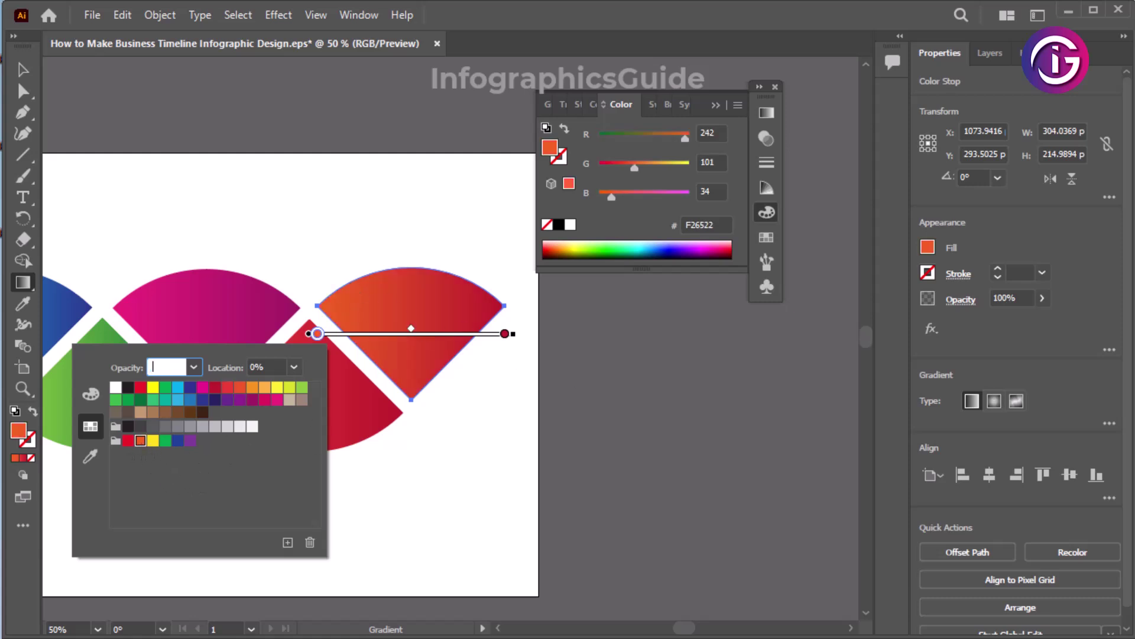
click(504, 333)
double_click(504, 333)
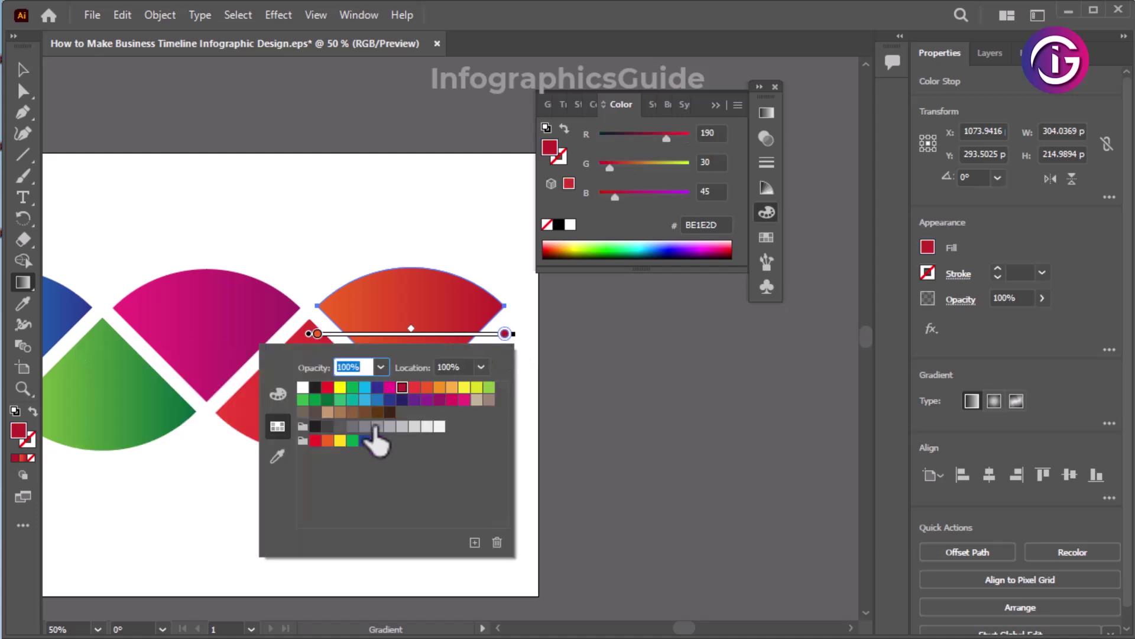
click(452, 388)
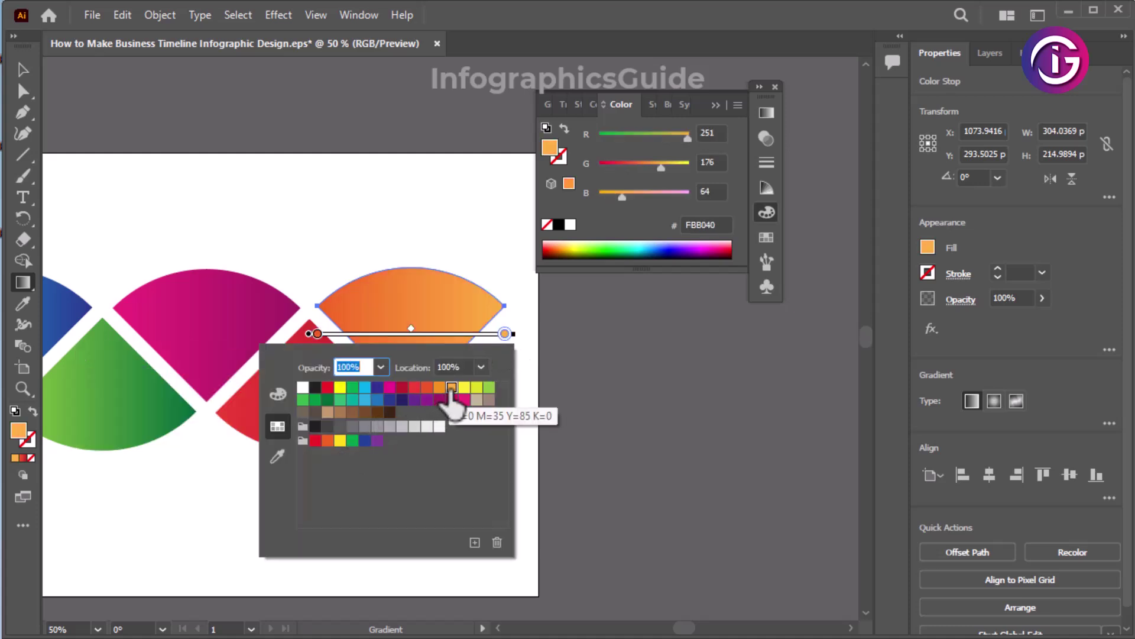
double_click(23, 69)
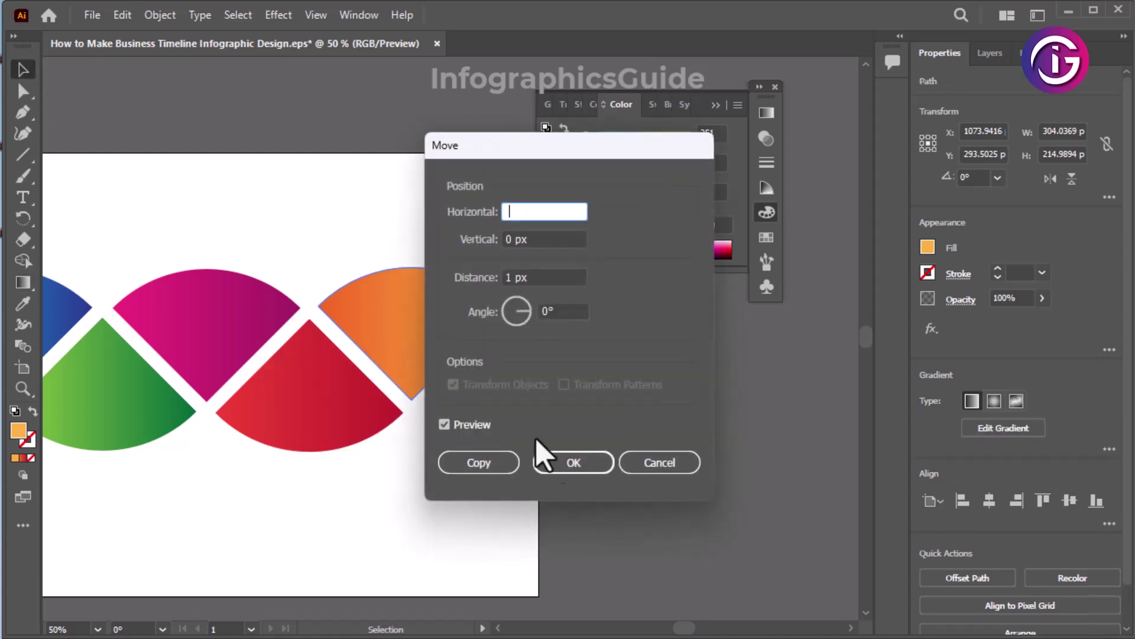
click(639, 463)
Step: Recolor the sixth wedge's gradient from a light brown swatch to dark brown #754C29
scroll(432, 210, left, 3)
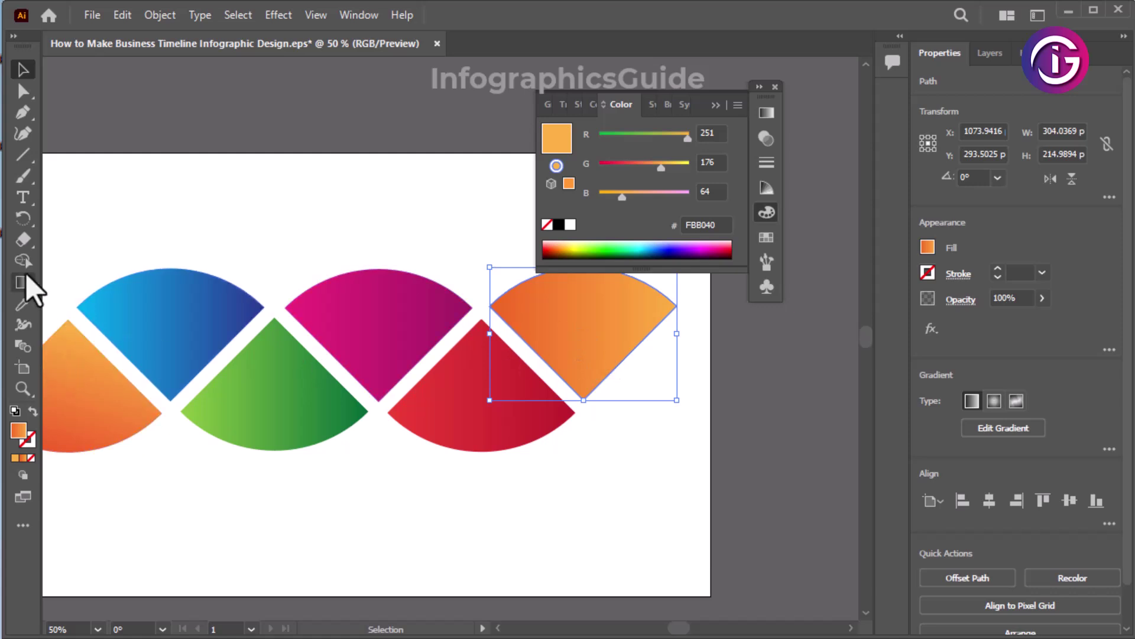
click(23, 284)
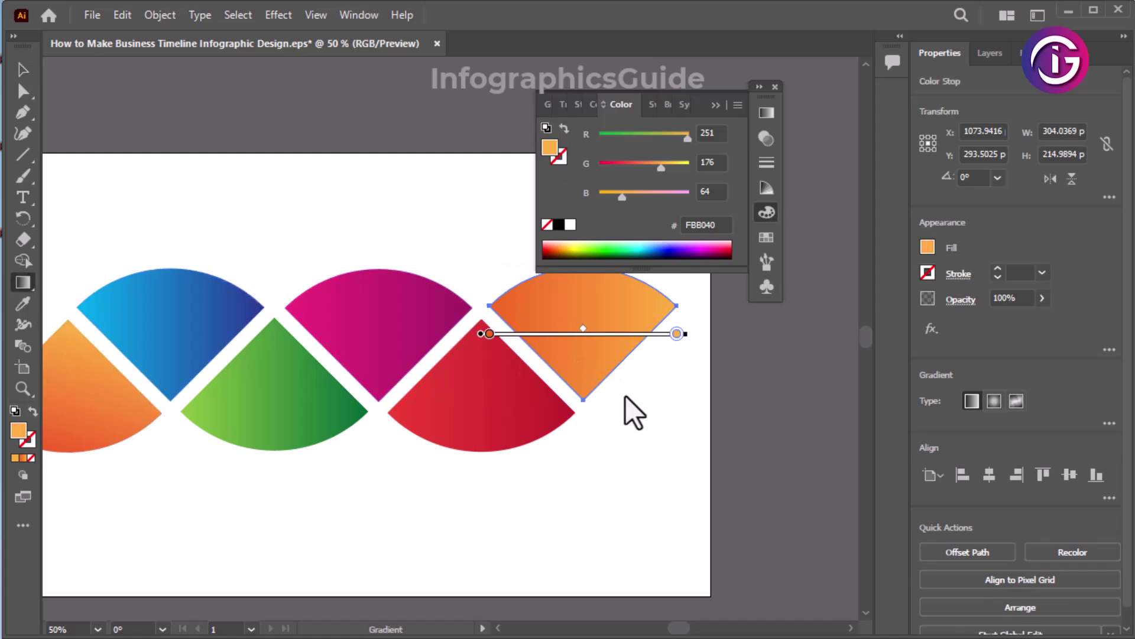
double_click(677, 334)
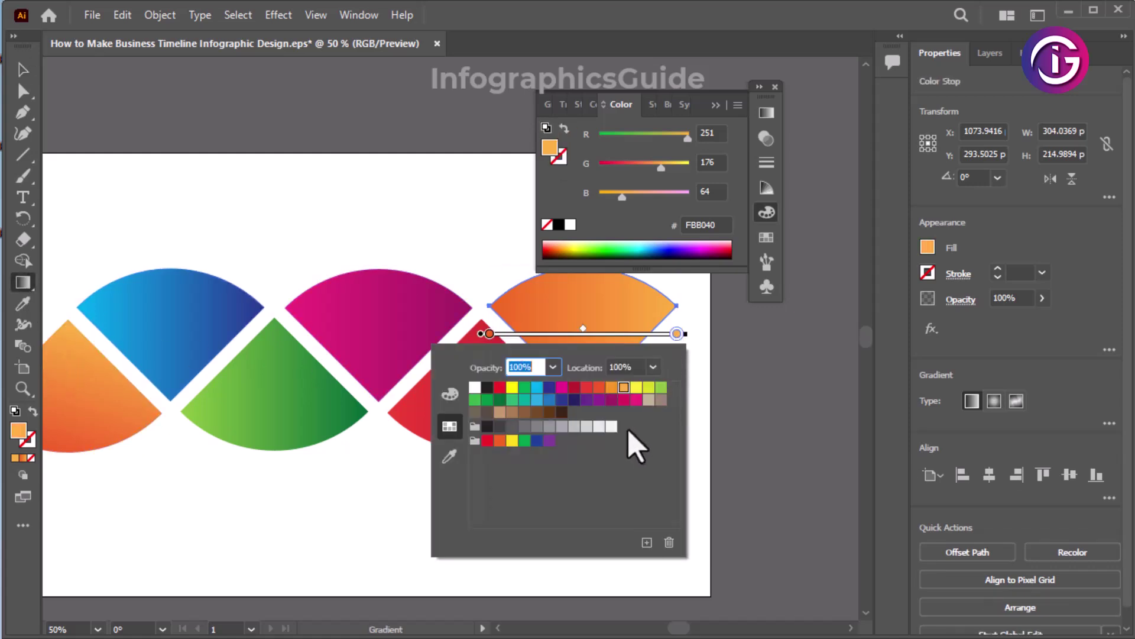
click(599, 388)
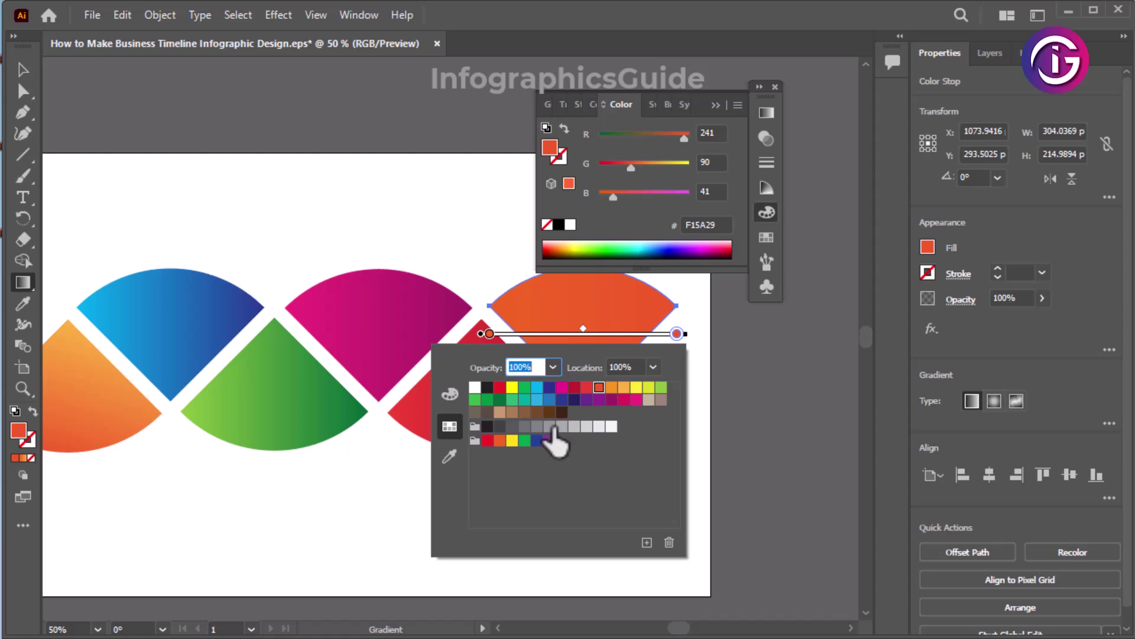
click(537, 412)
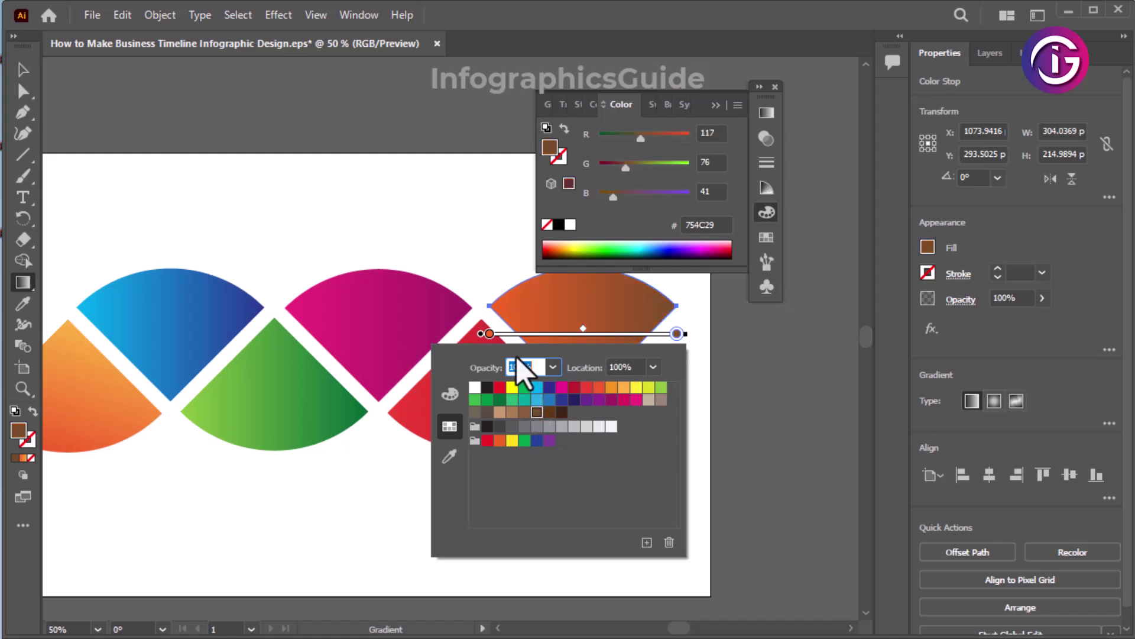
key(Escape)
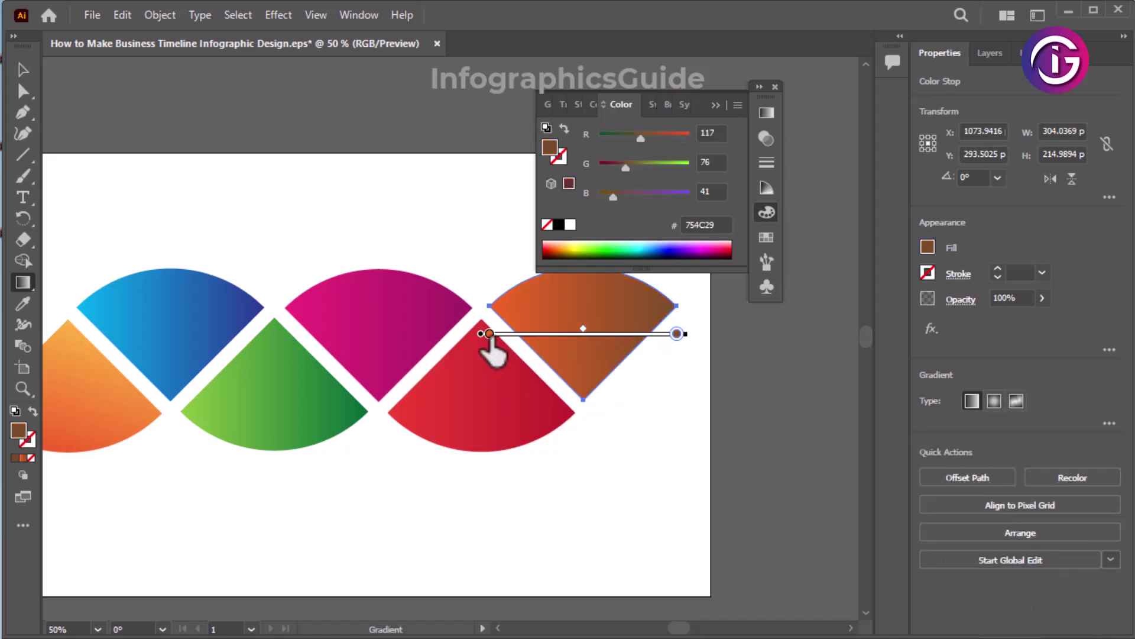
double_click(490, 334)
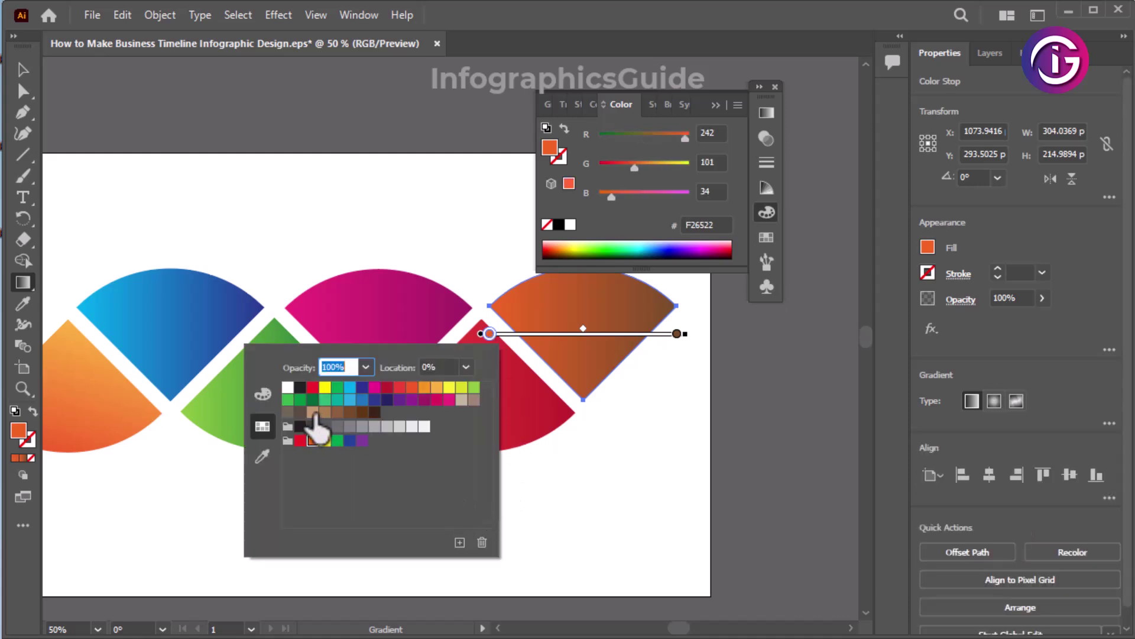
click(312, 412)
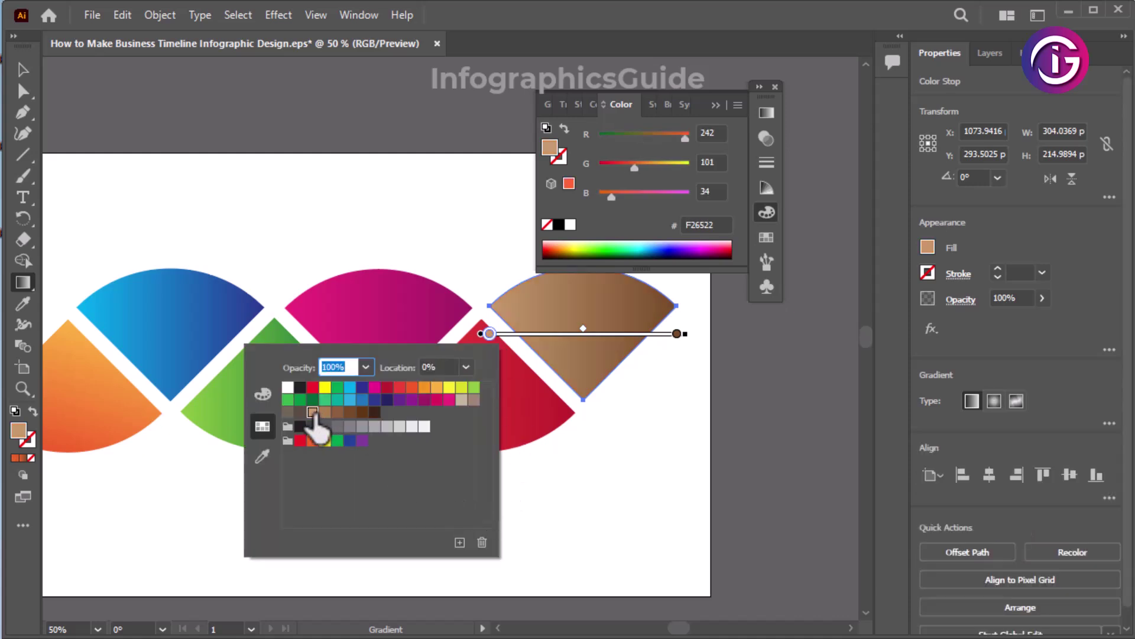
key(Escape)
Step: Collapse the color controls, deselect the wedge, and move the floating panel strip away from the artwork
click(766, 213)
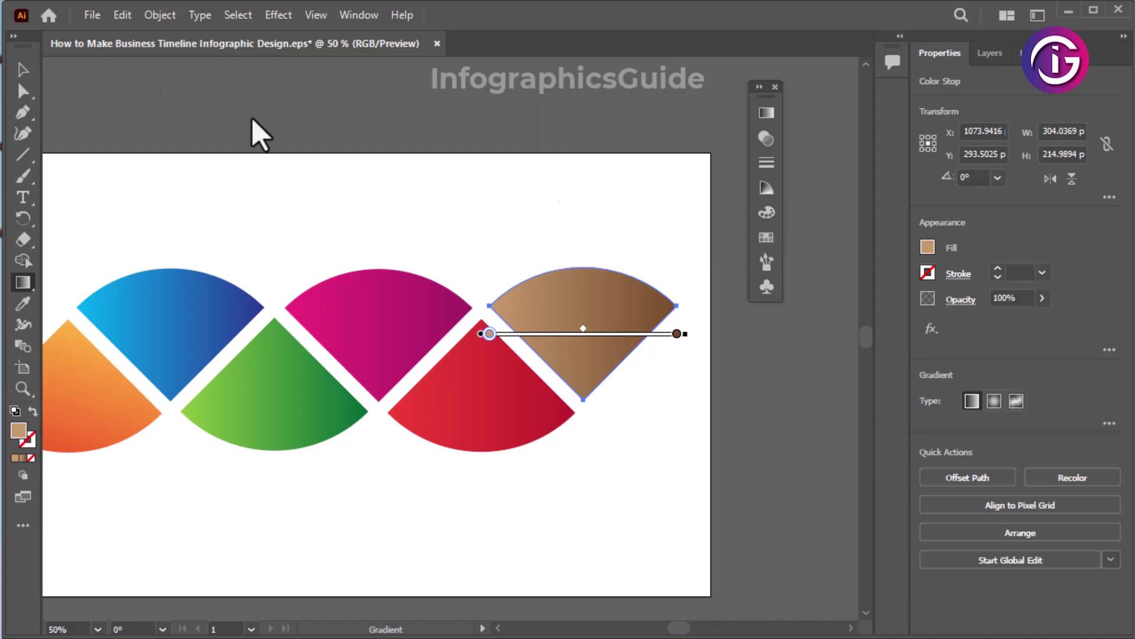
click(23, 69)
click(343, 172)
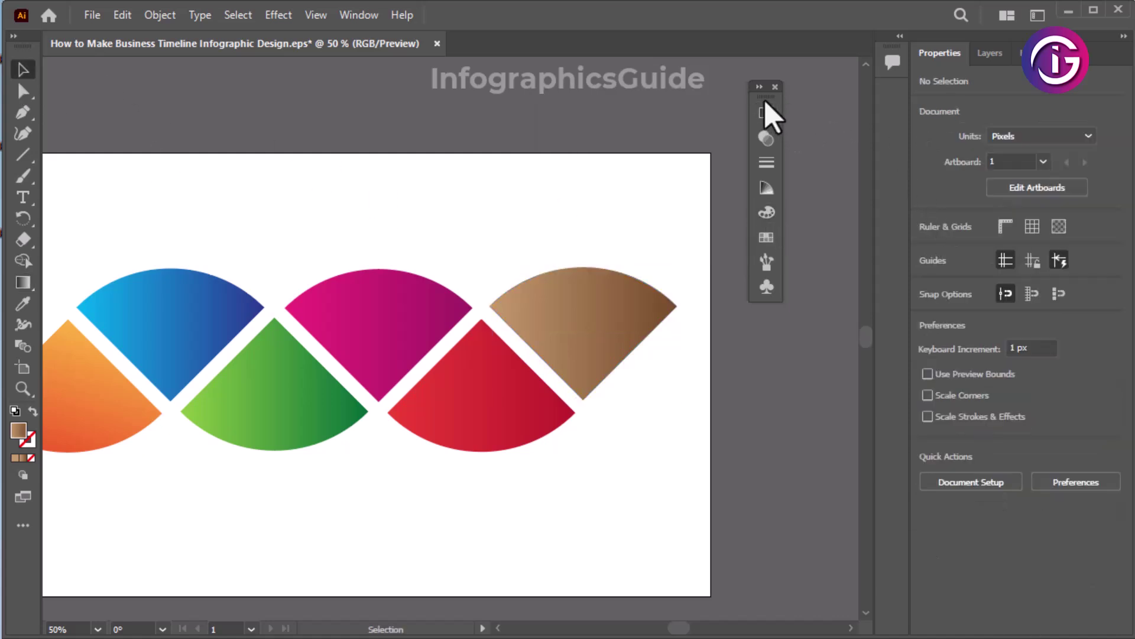
drag(765, 103, 813, 107)
key(space)
drag(437, 177, 555, 177)
drag(360, 240, 392, 215)
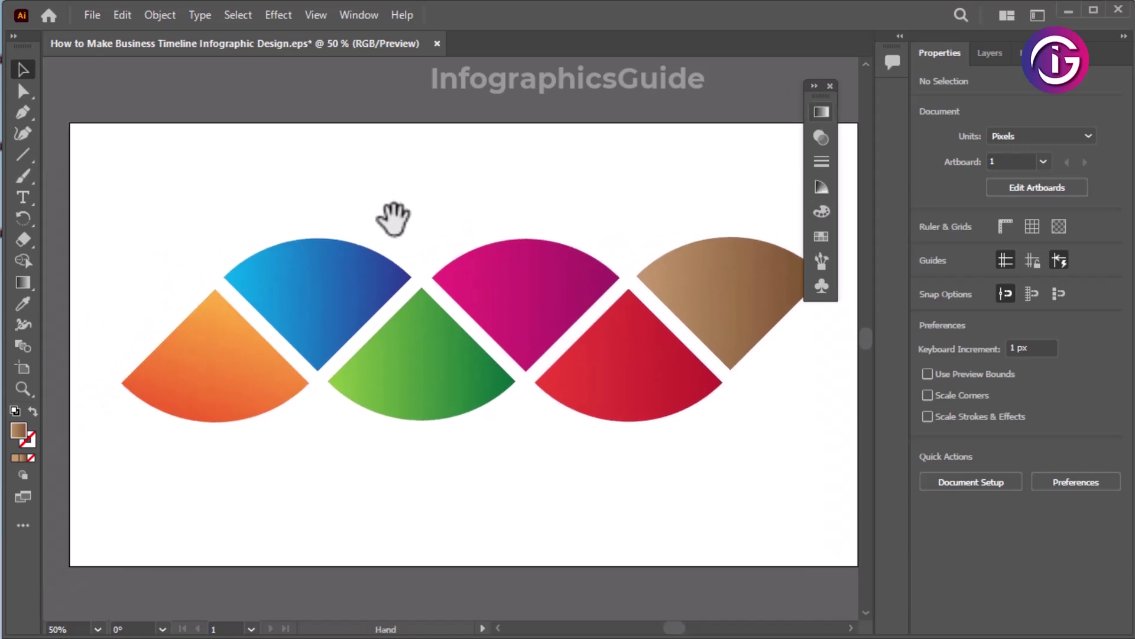
click(431, 232)
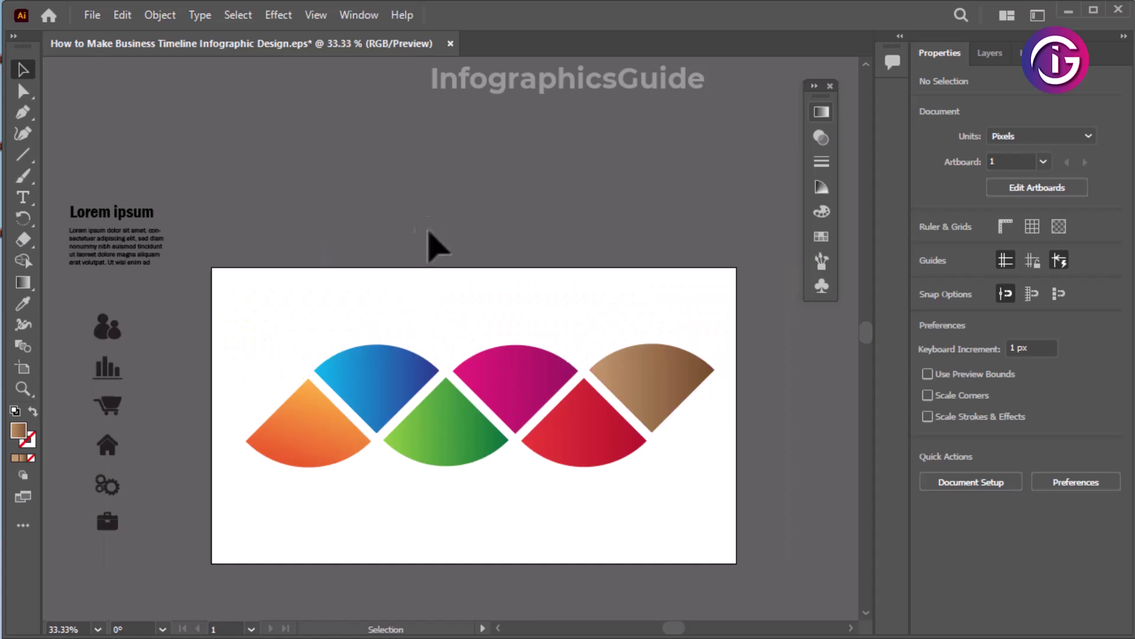
drag(491, 324, 463, 304)
drag(242, 256, 622, 369)
drag(674, 287, 698, 272)
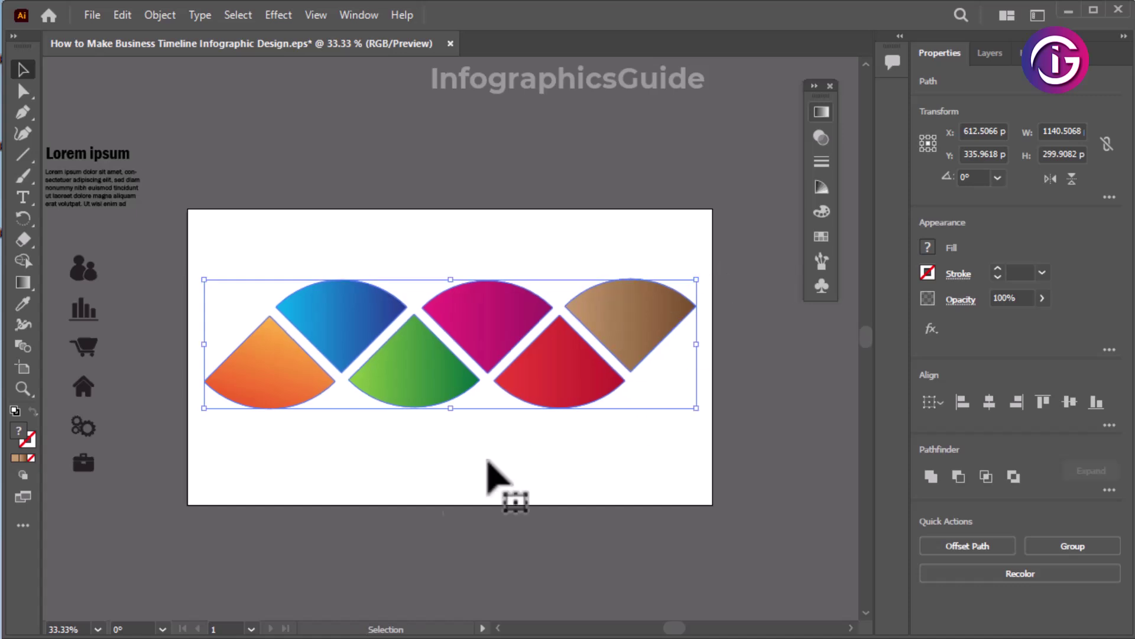
click(241, 213)
drag(235, 224, 656, 463)
click(459, 477)
Step: Place the people icon on the orange wedge and bring it to the front
click(95, 275)
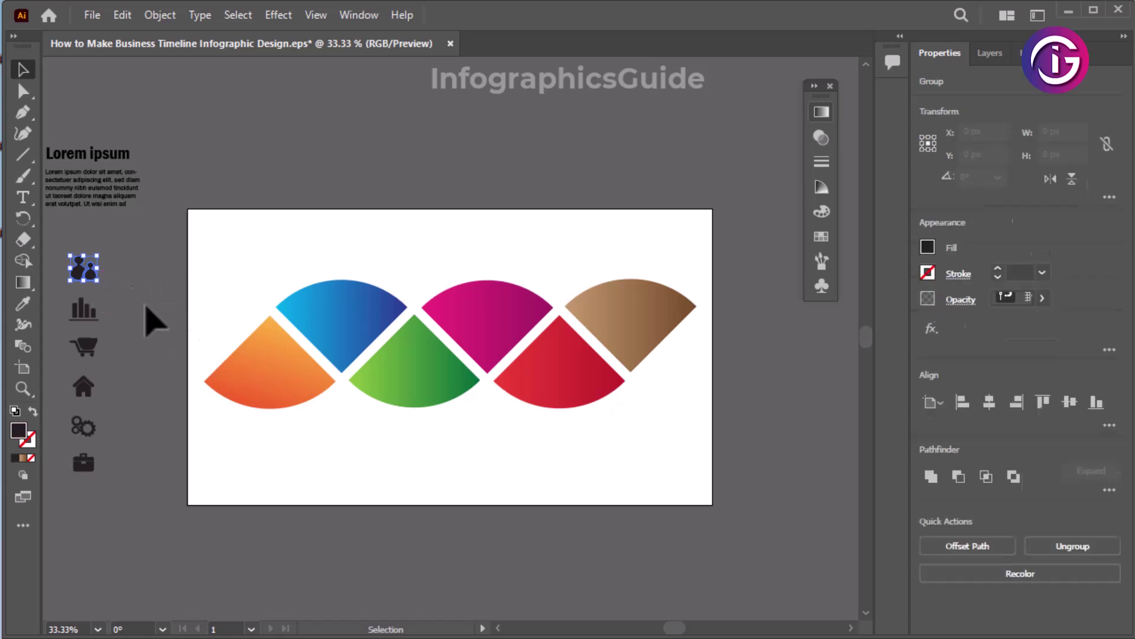
key(ctrl+equal)
click(116, 266)
drag(121, 261, 399, 382)
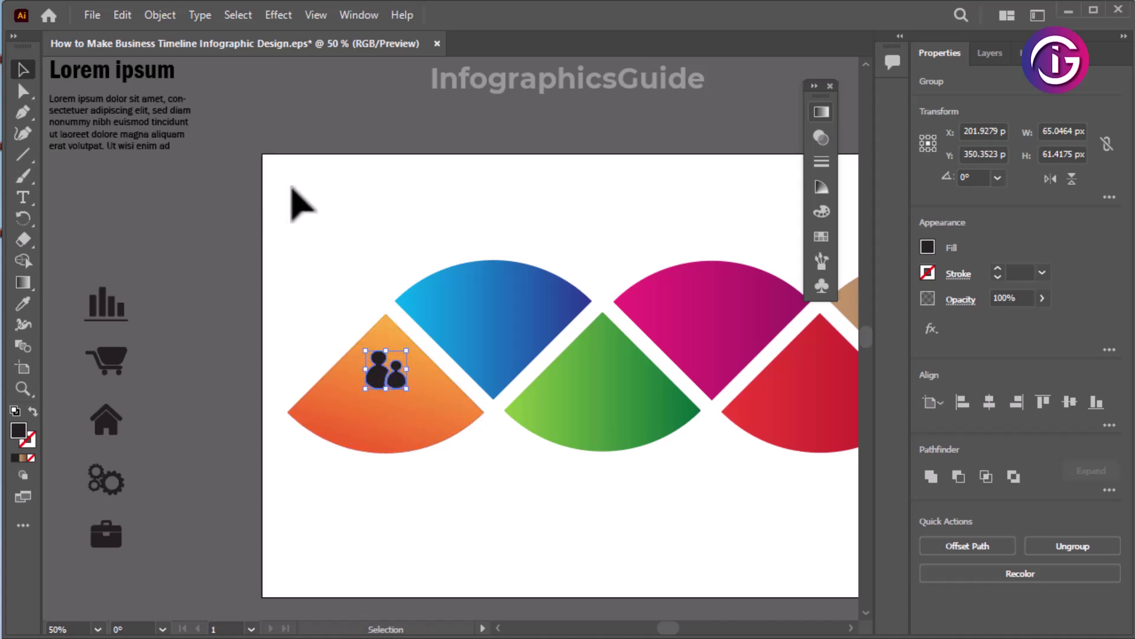
click(159, 16)
mouse_move(267, 47)
click(473, 47)
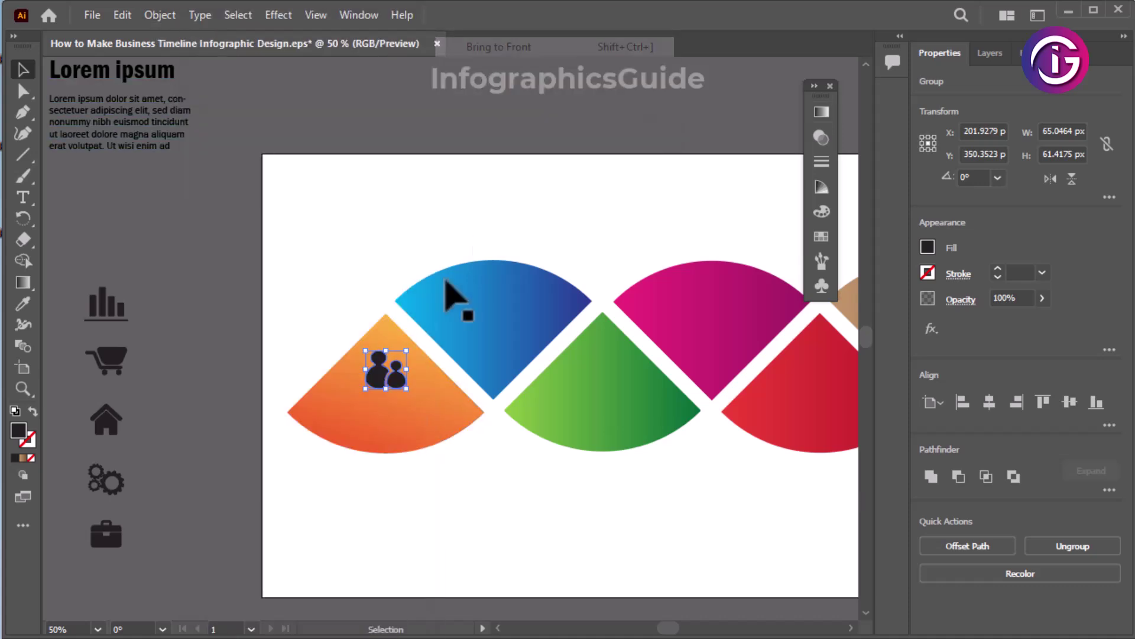
Step: Fill the people icon on the orange wedge with white
click(928, 247)
click(761, 311)
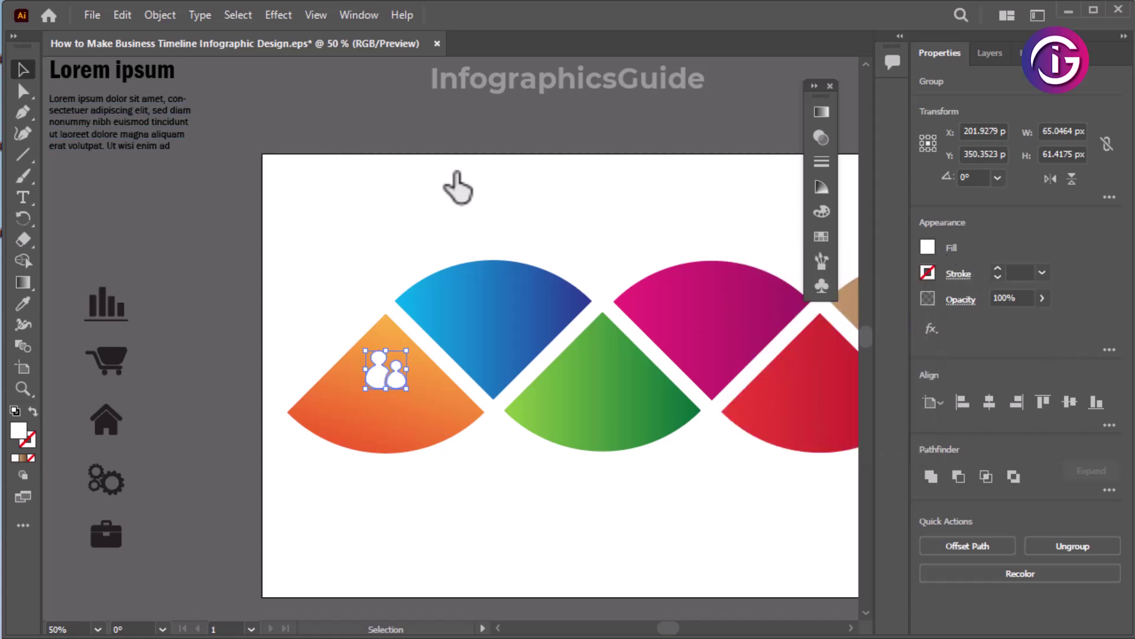
click(456, 185)
Step: Move the "Lorem ipsum" heading onto the orange wedge, bring it to the front, and place it just below the people icon
drag(156, 76, 424, 428)
click(160, 15)
mouse_move(325, 47)
click(527, 46)
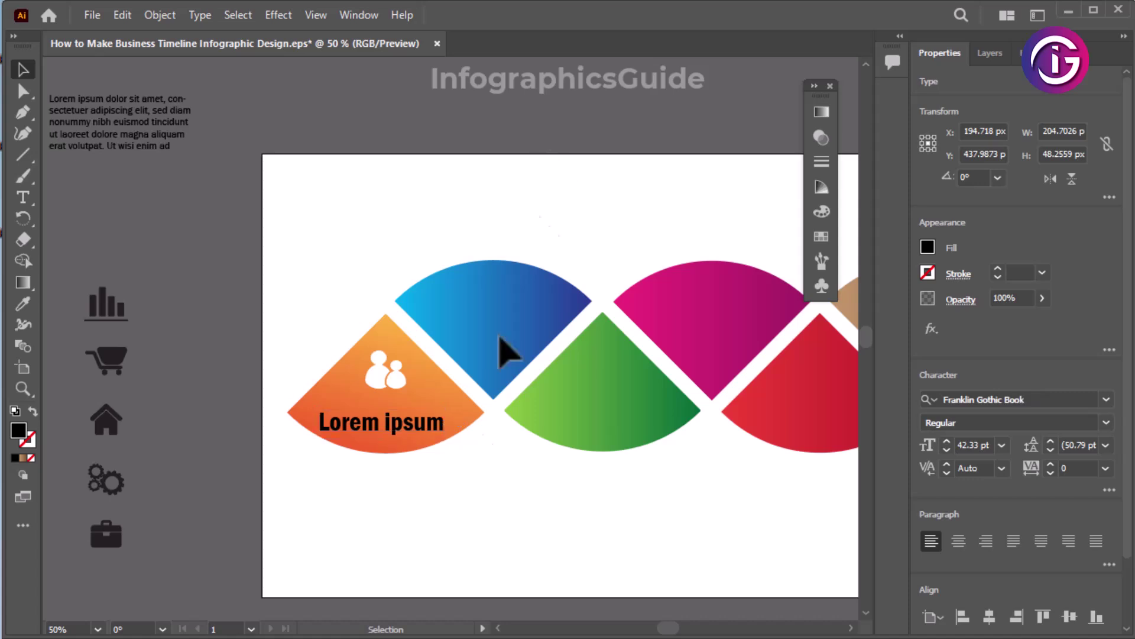
click(544, 232)
drag(420, 430, 427, 417)
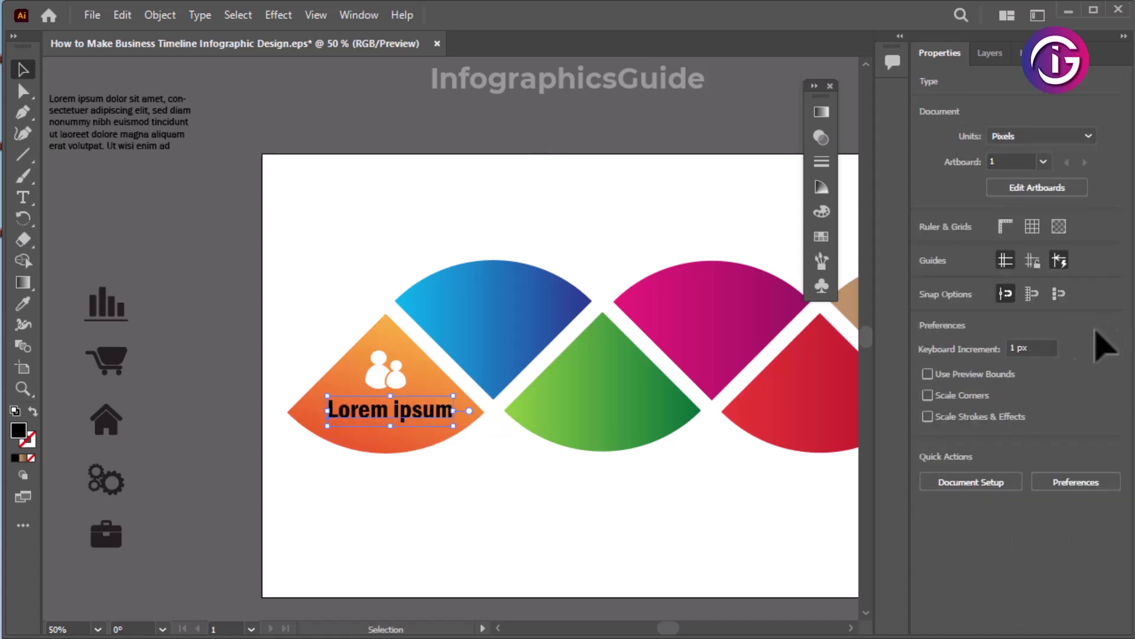
Step: Reduce the "Lorem ipsum" heading to 32 pt and center it and the people icon on the orange wedge
click(947, 450)
click(947, 449)
click(946, 450)
click(947, 450)
click(947, 450)
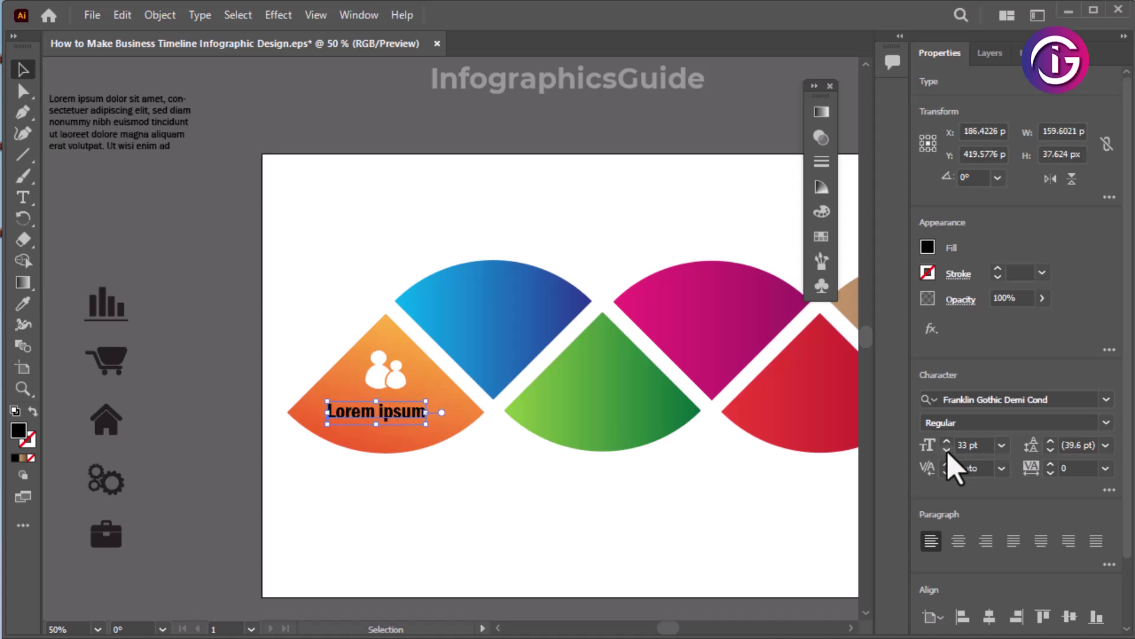
mouse_move(398, 417)
mouse_down()
mouse_move(408, 412)
mouse_move(413, 427)
mouse_up()
shift+click(418, 406)
shift+click(392, 358)
shift+click(418, 422)
click(495, 528)
Step: Fill the "Lorem ipsum" heading on the orange wedge with white
click(414, 436)
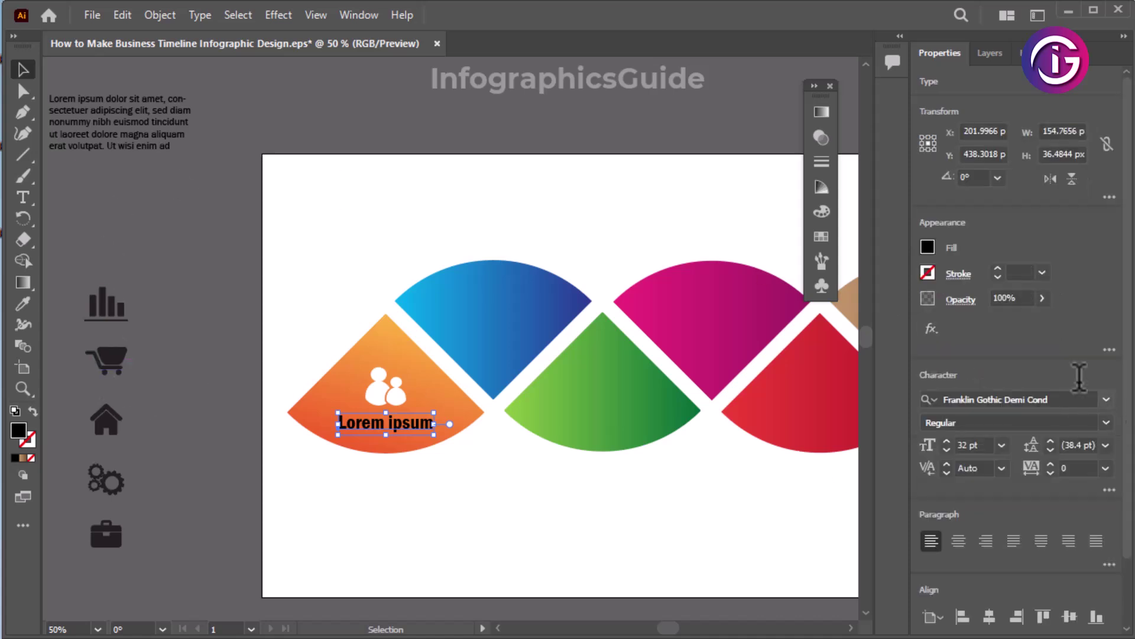
click(931, 252)
click(759, 310)
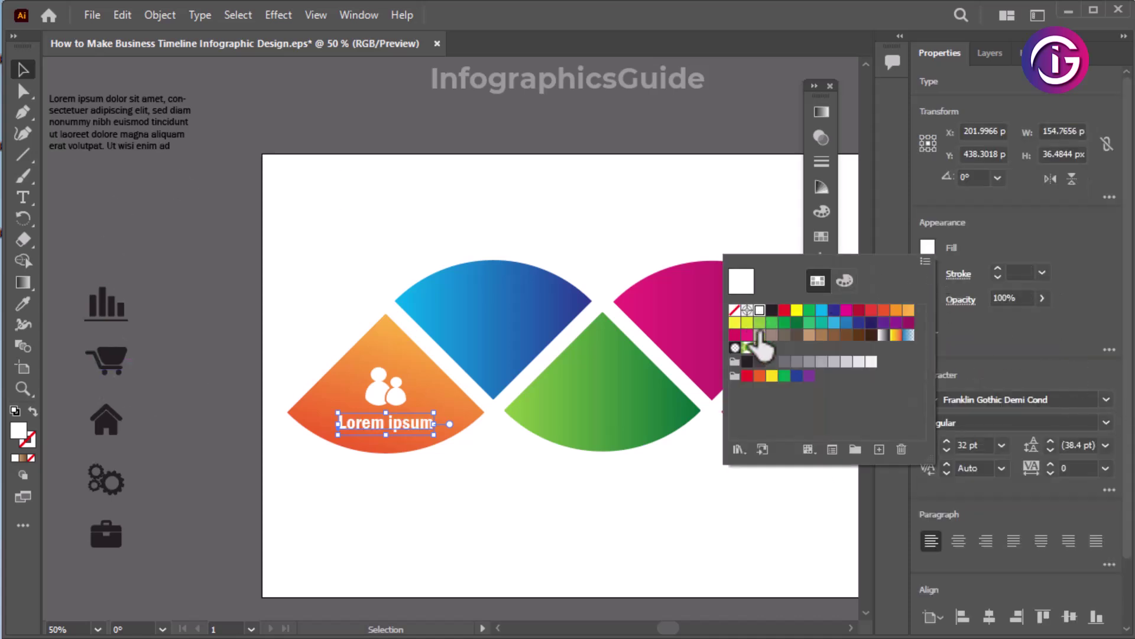
click(551, 556)
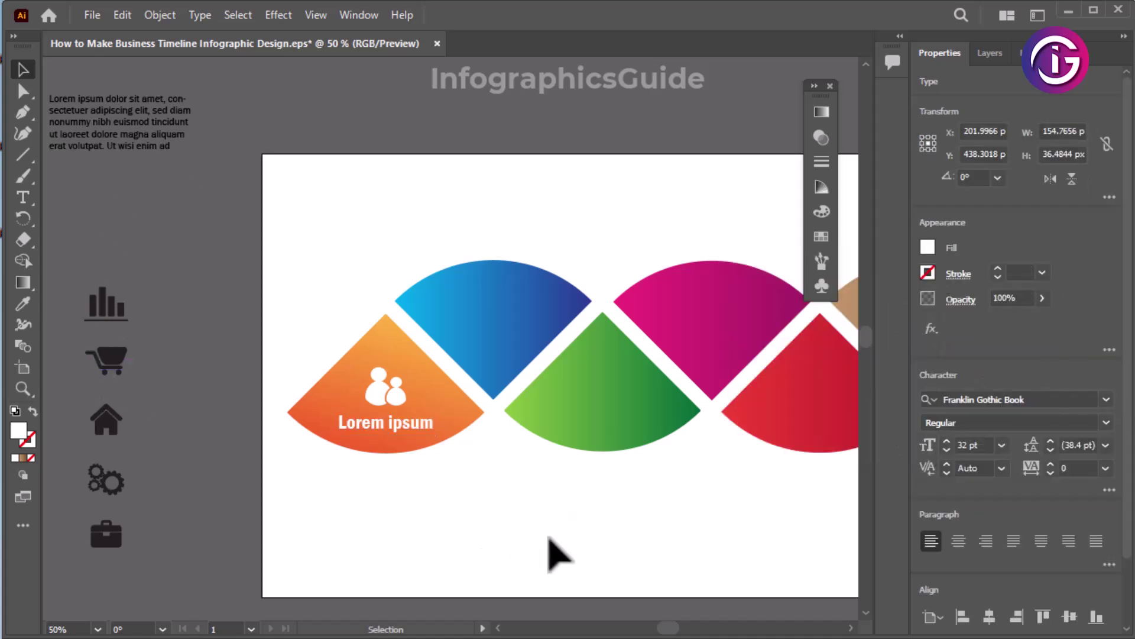
Step: Duplicate the white "Lorem ipsum" heading in front and move the copy straight up above the people icon
click(406, 427)
click(122, 17)
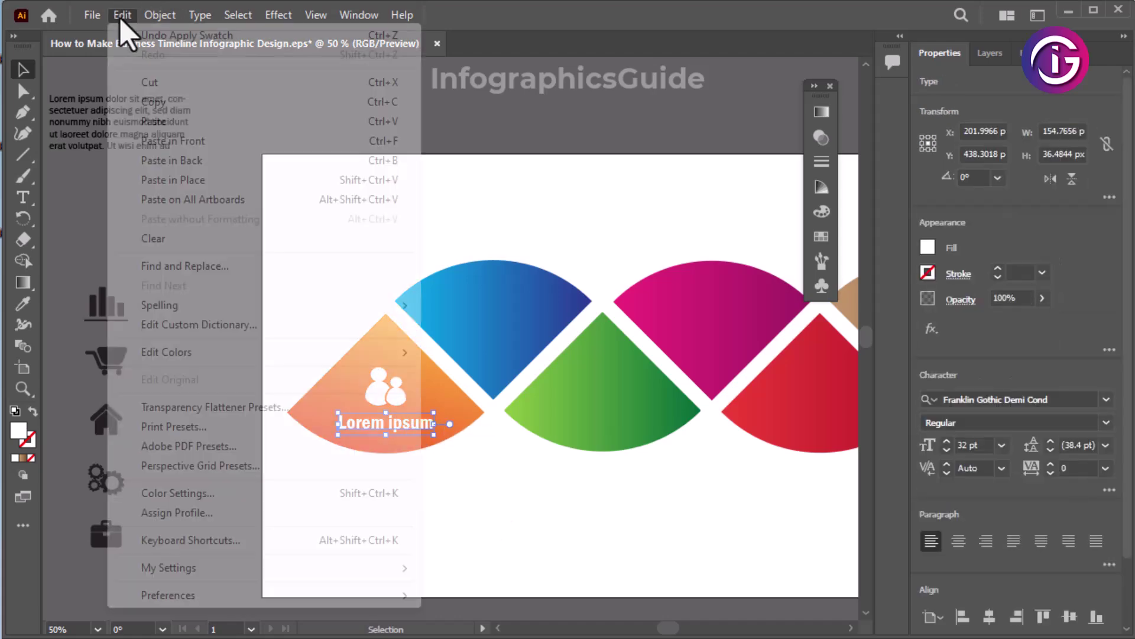
click(121, 18)
click(121, 17)
click(168, 141)
drag(417, 441, 417, 372)
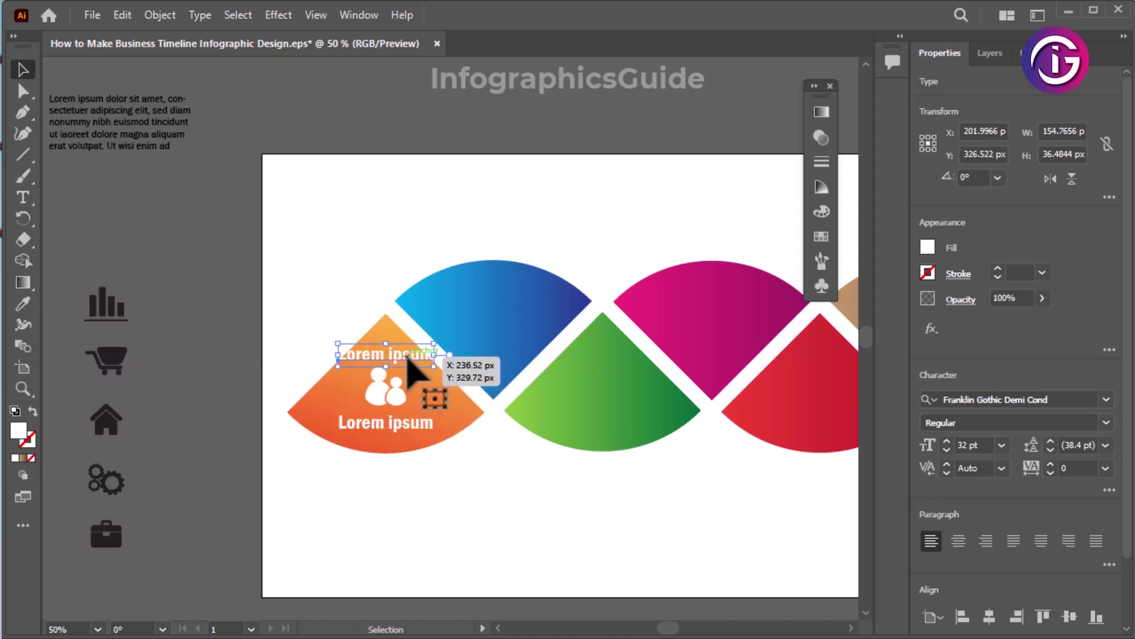
Step: Replace the text of the duplicated heading above the people icon with 01
double_click(414, 355)
key(ctrl+a)
key(BackSpace)
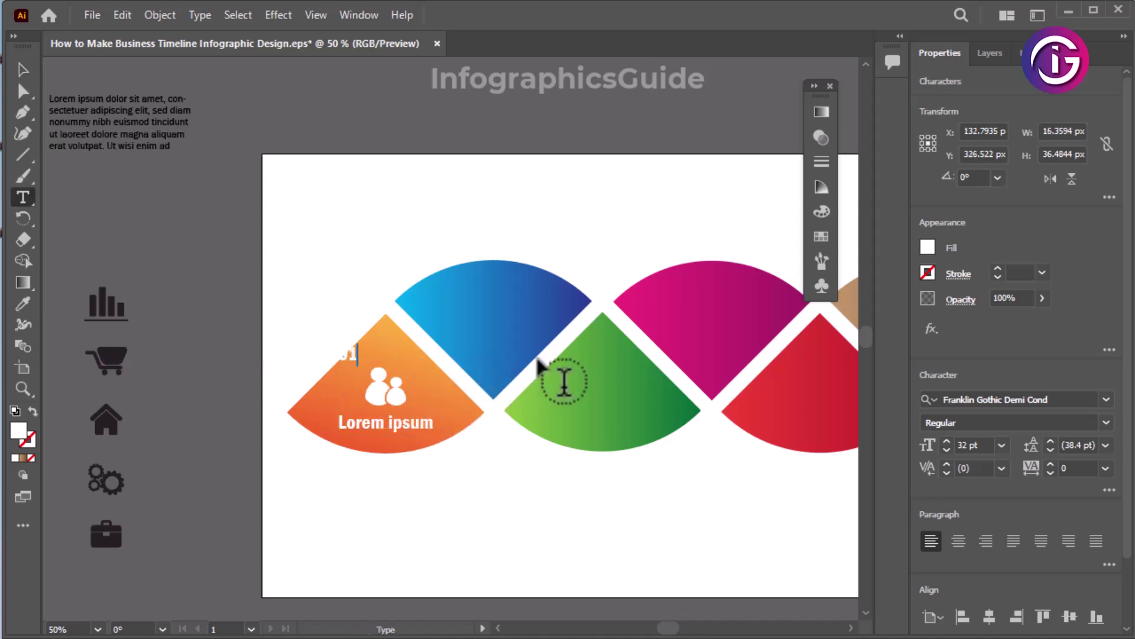
Step: Move the 01 number to the upper tip of the orange wedge above the people icon and enlarge it to 42 pt
click(23, 69)
drag(352, 358, 391, 352)
click(450, 470)
click(392, 353)
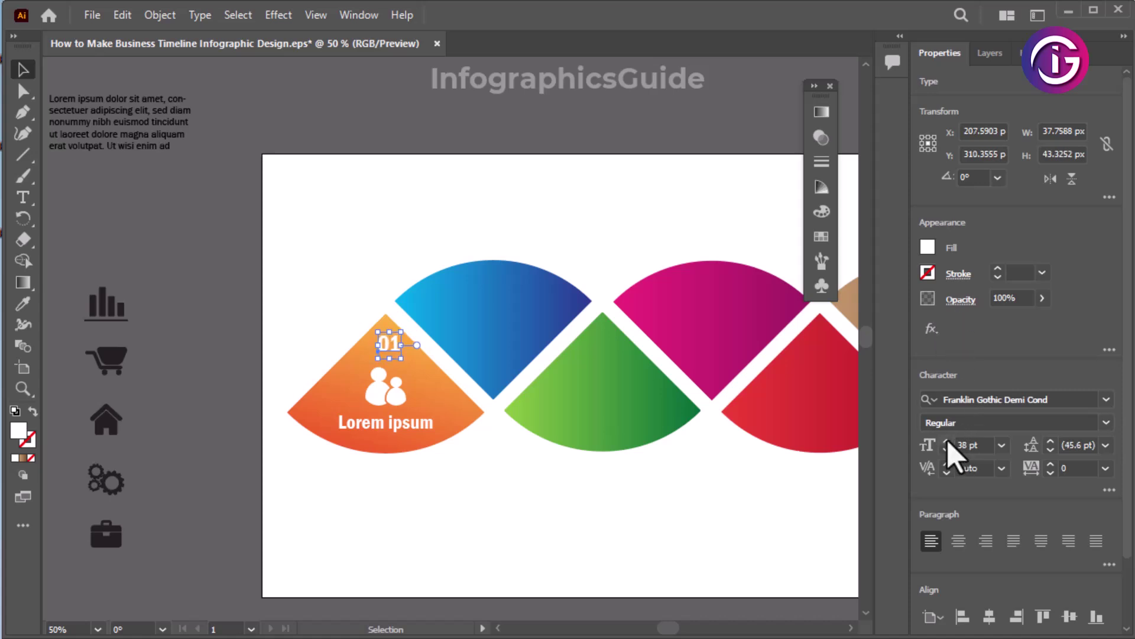
click(507, 527)
drag(390, 346, 389, 349)
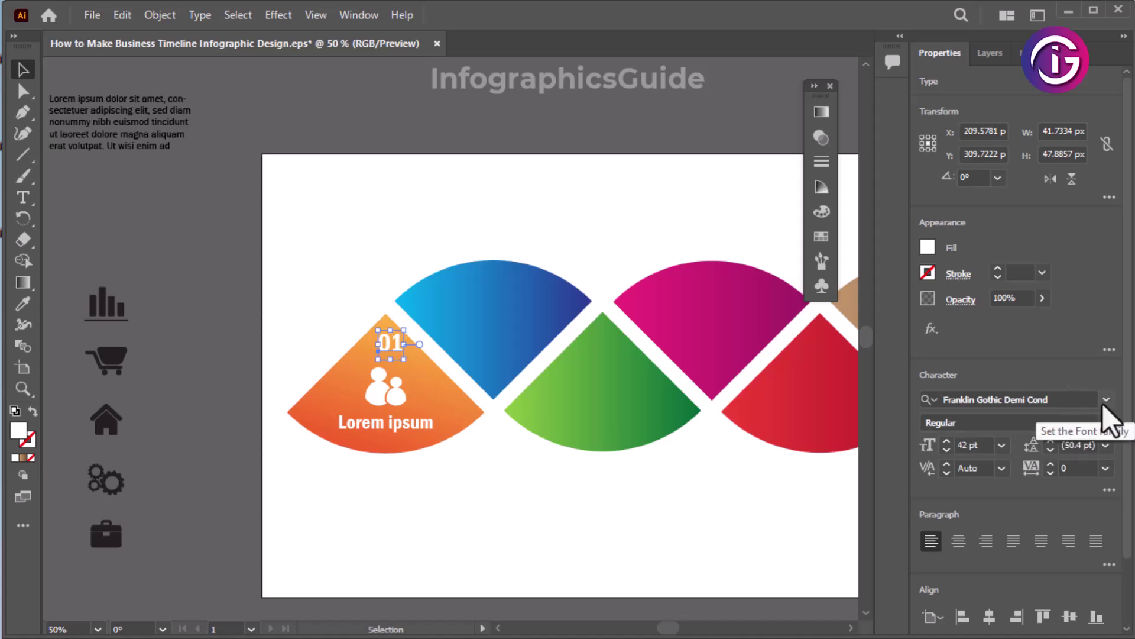
click(1105, 401)
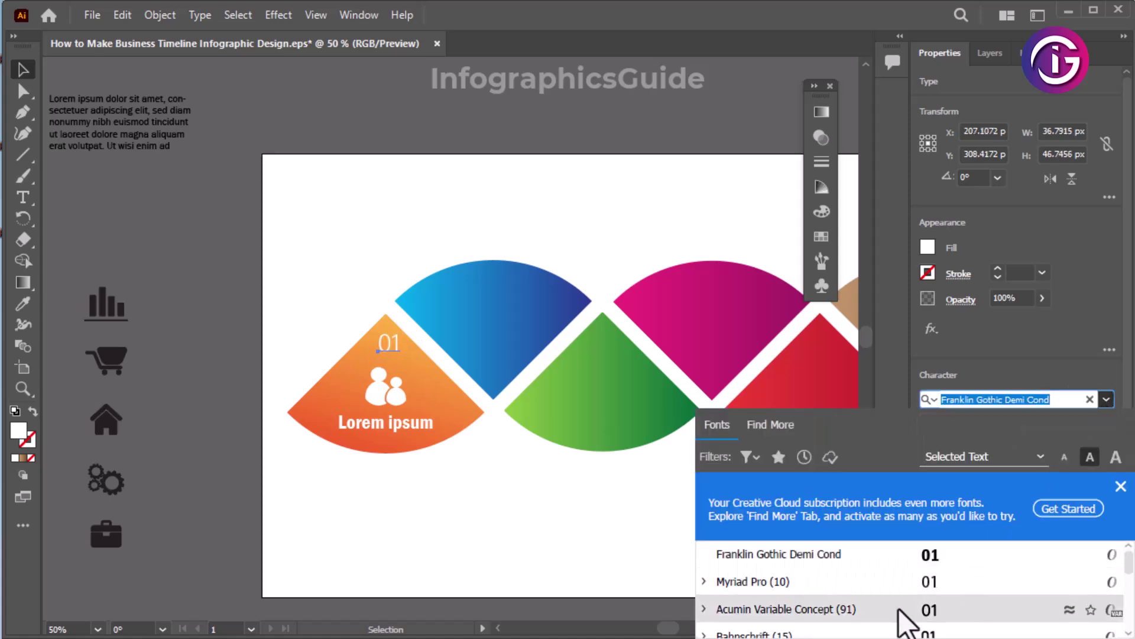
scroll(821, 555, down, 1)
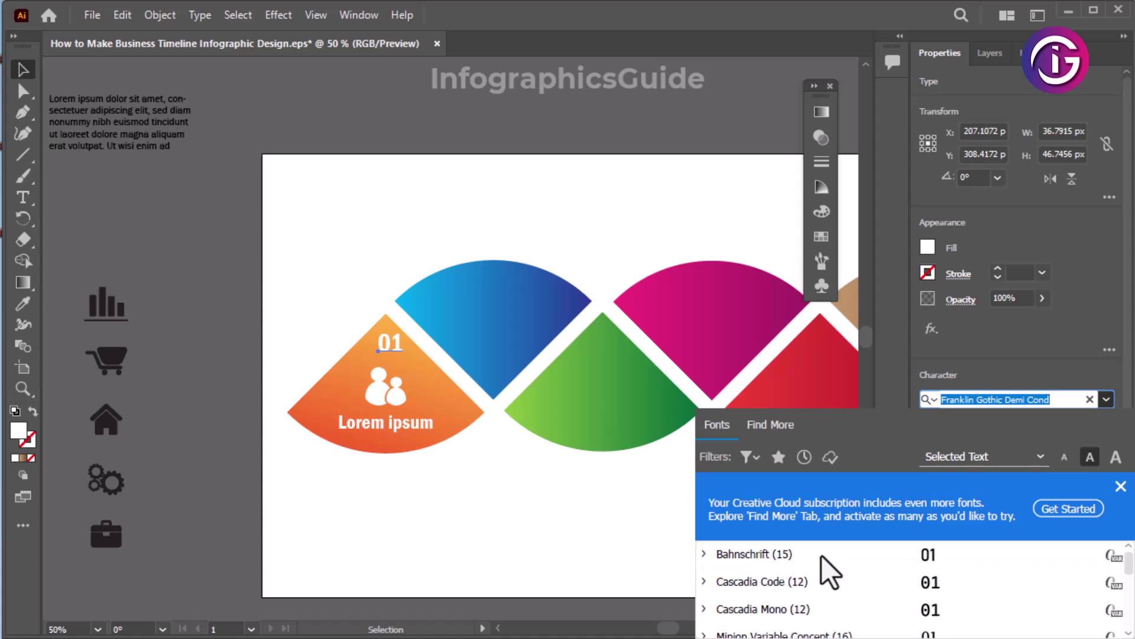
scroll(776, 561, down, 1)
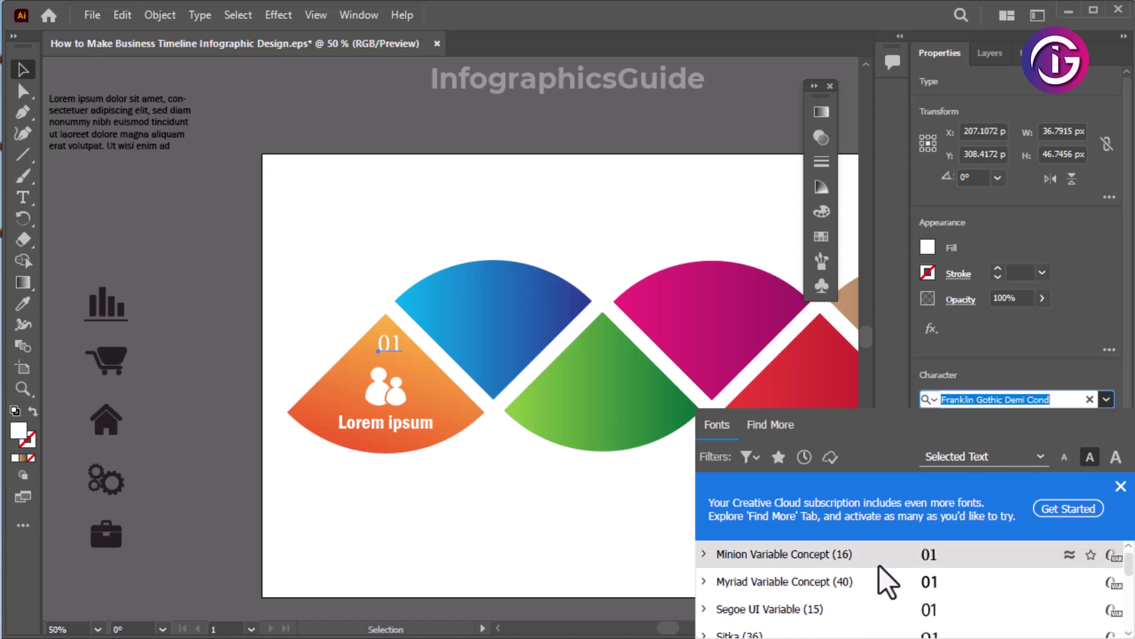
scroll(878, 565, down, 2)
click(523, 74)
click(523, 74)
Step: Change the font of the 01 number to Franklin Gothic Book after comparing the other fonts starting with "fr"
key(t)
double_click(392, 338)
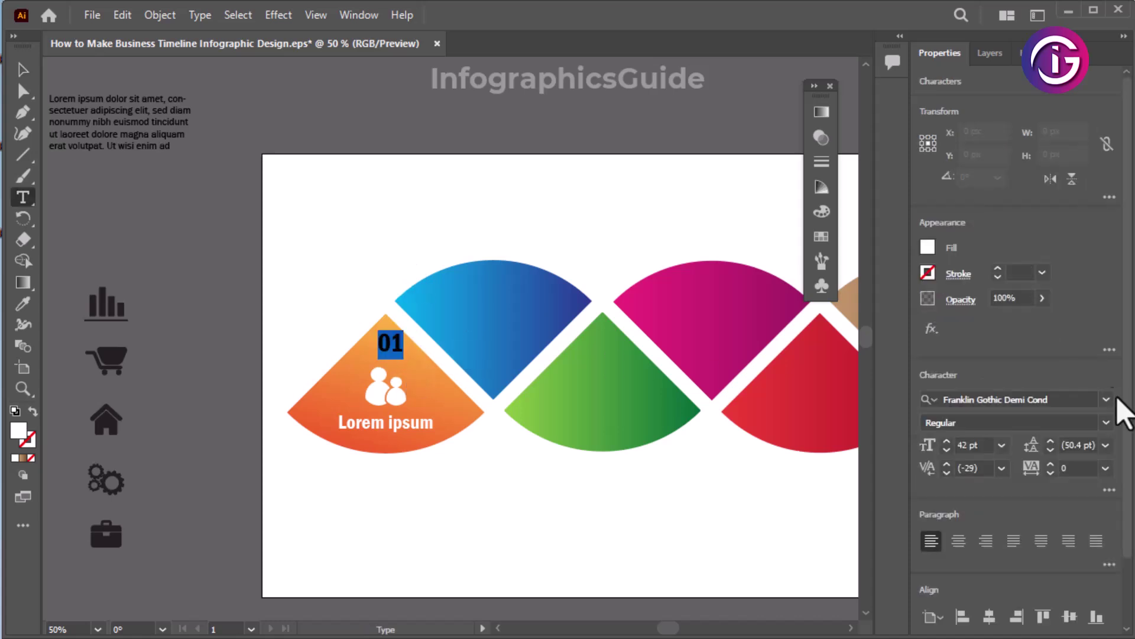
click(1077, 397)
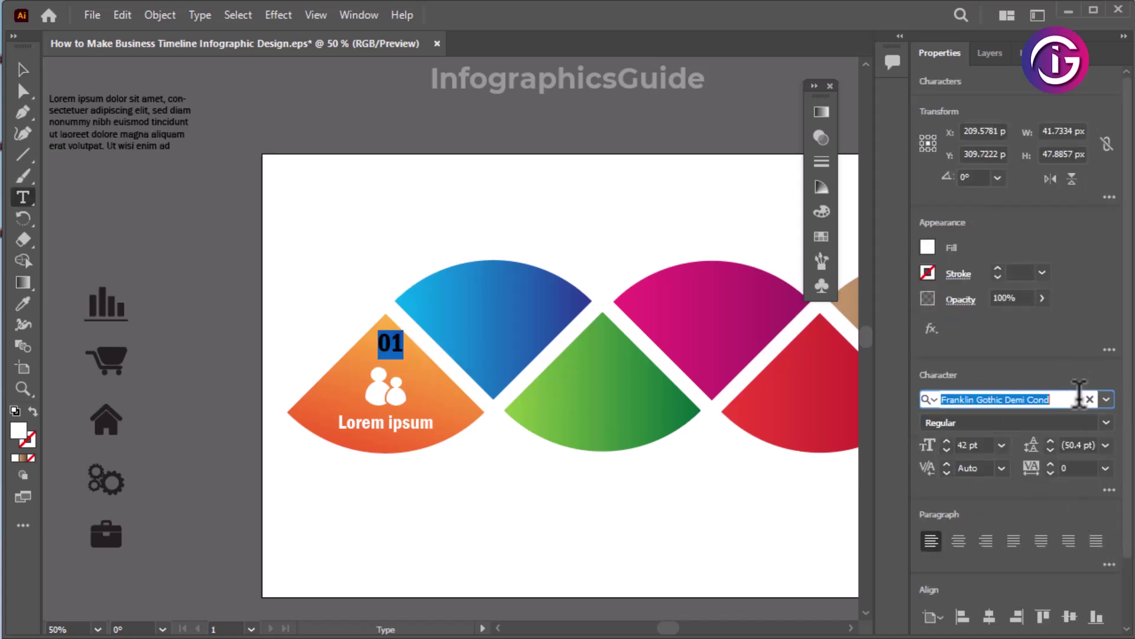
text(fr)
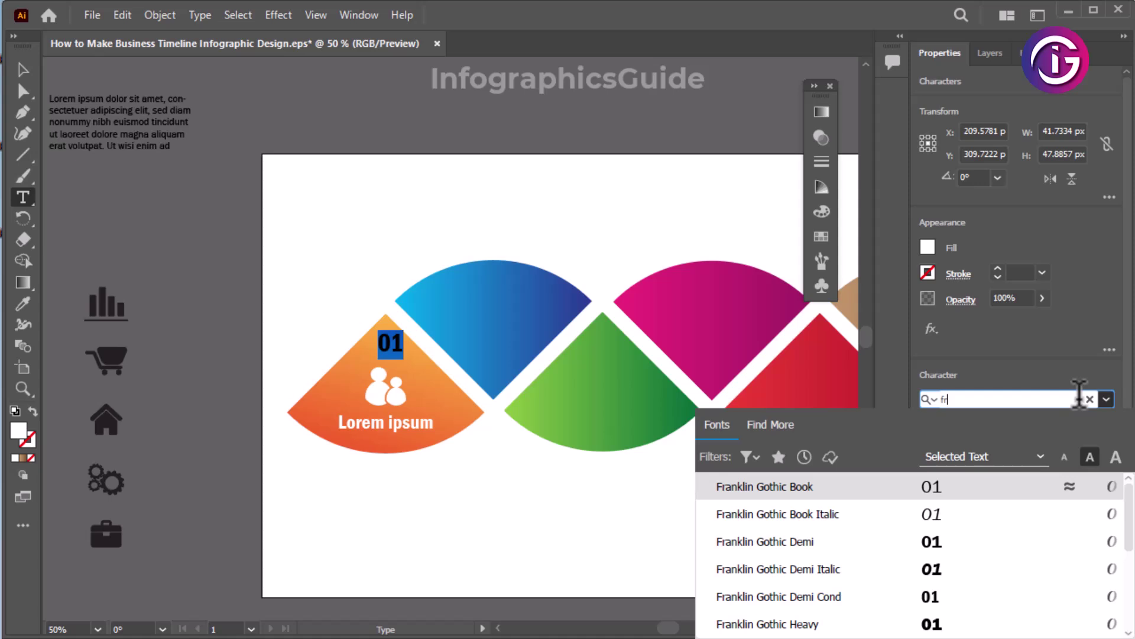
key(Down)
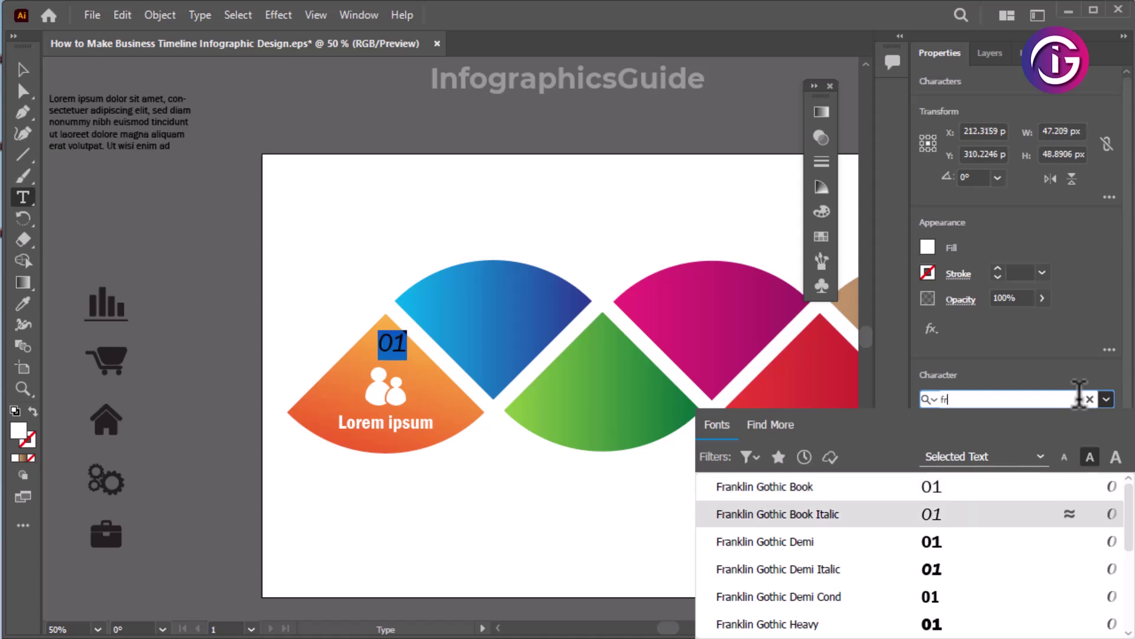
key(Down)
key(Down)
key(Down)
key(Down)
key(Down)
key(Down)
key(Down)
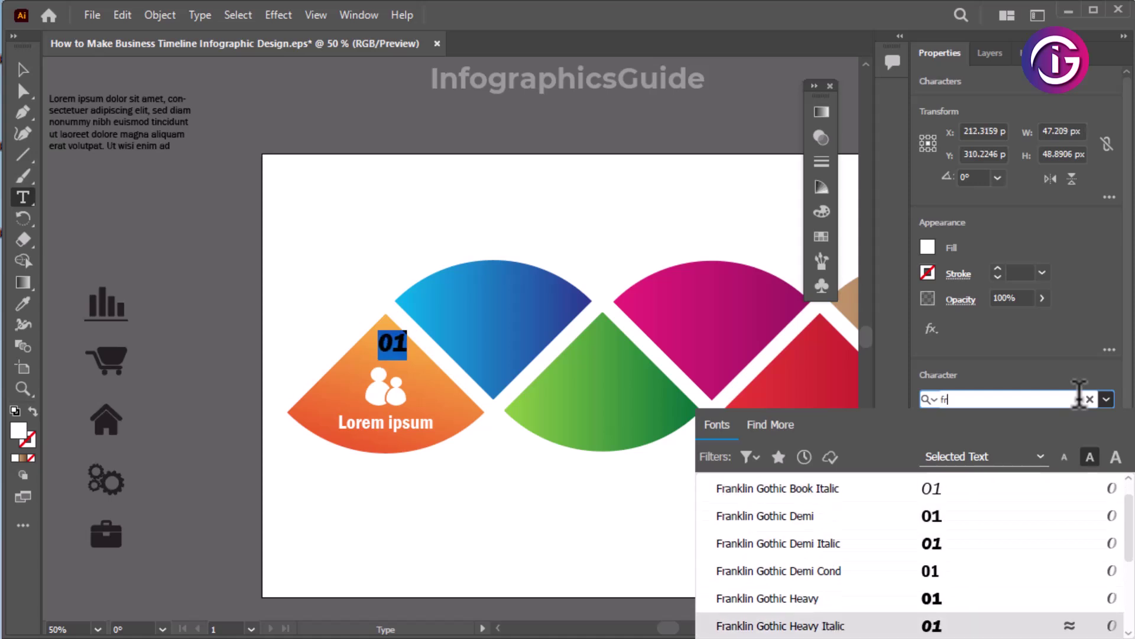
key(Down)
key(Down)
key(Down)
key(Down)
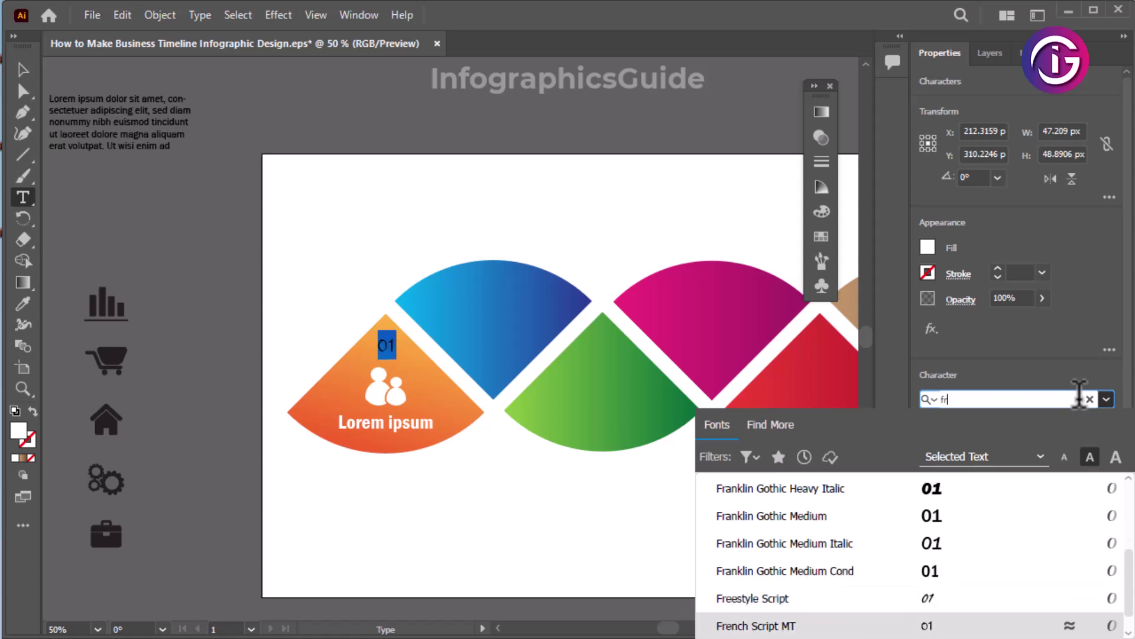
key(Up)
key(Up)
key(Up)
key(Up)
key(Up)
key(Up)
key(Up)
key(Up)
key(Up)
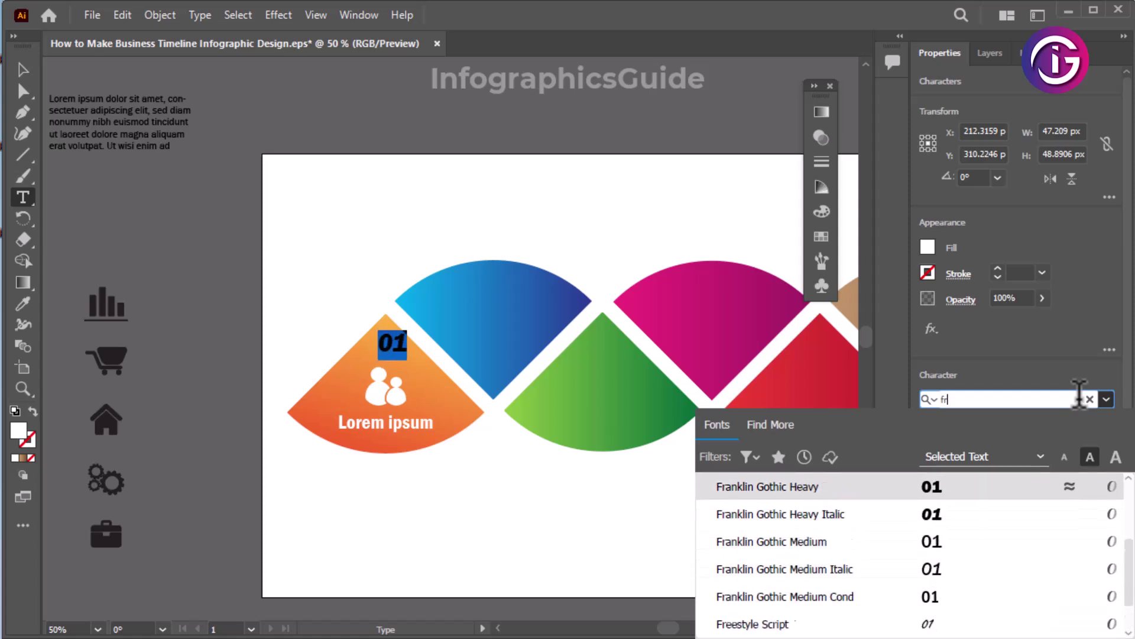
key(Up)
key(Up)
key(Up)
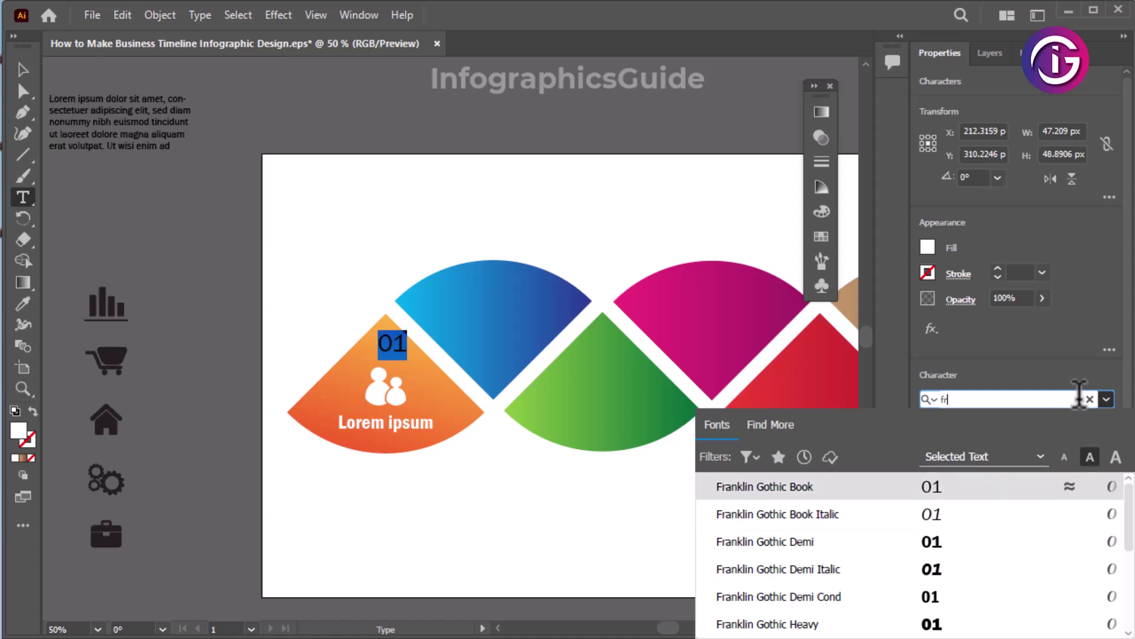
key(Return)
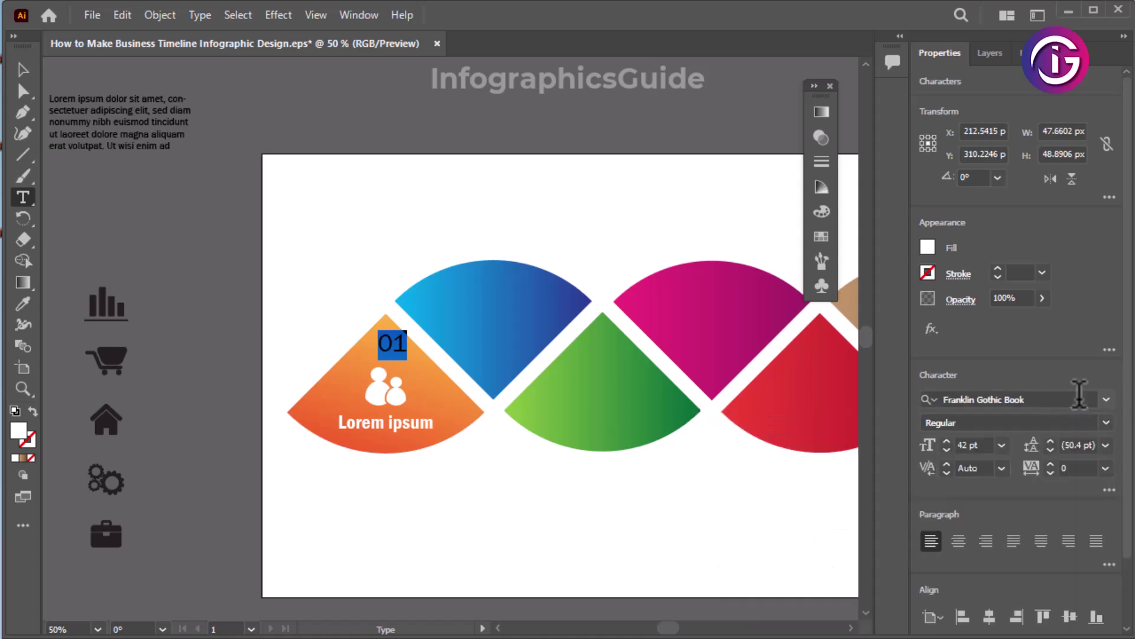
Step: Nudge the 01 number slightly left so it sits centered above the people icon
click(23, 70)
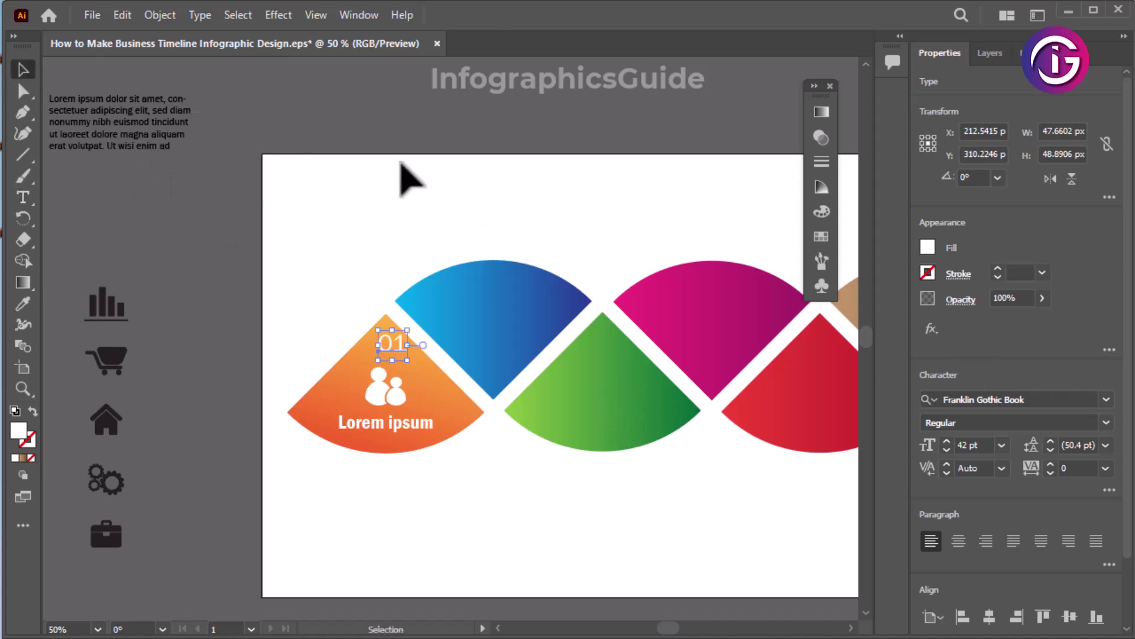
click(392, 301)
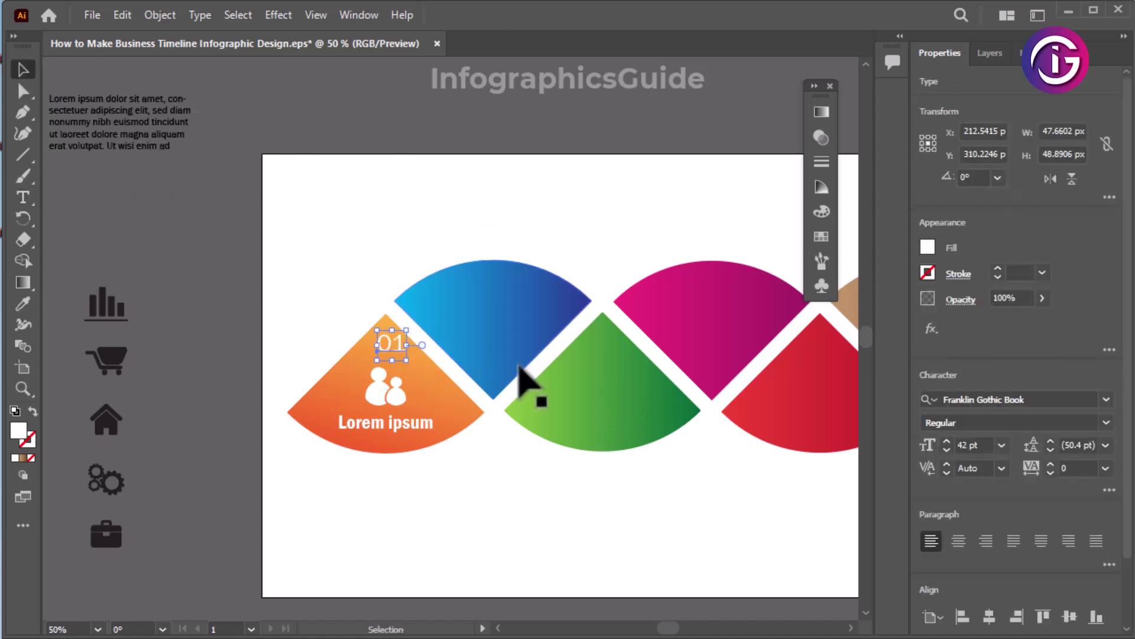
click(431, 215)
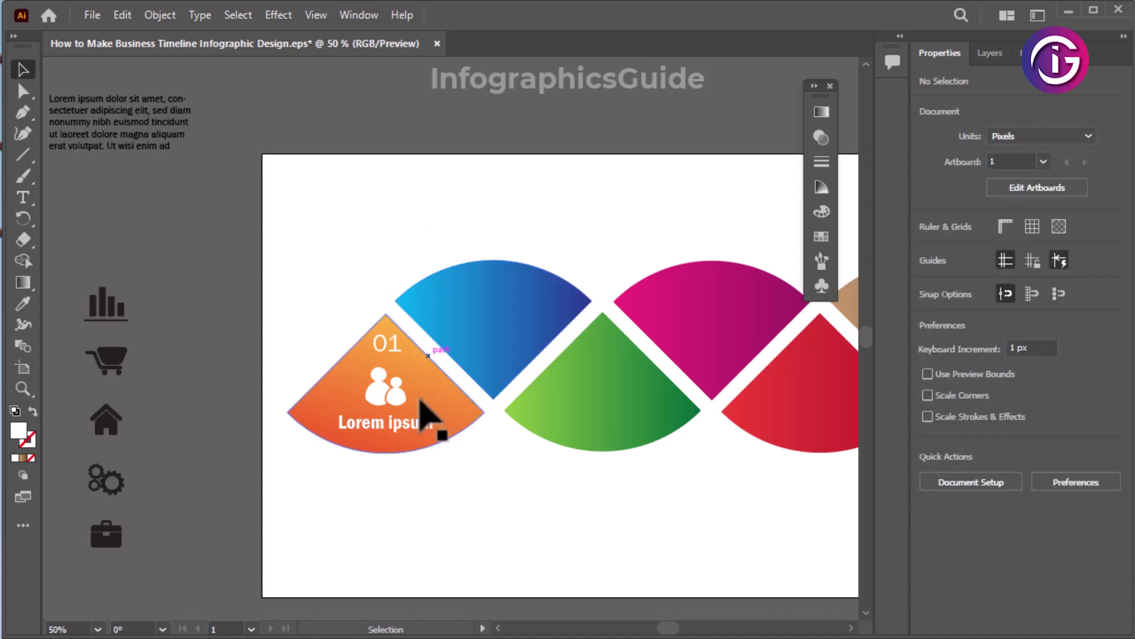
Step: Reduce the "Lorem ipsum" heading on the orange wedge to 28 pt
click(396, 431)
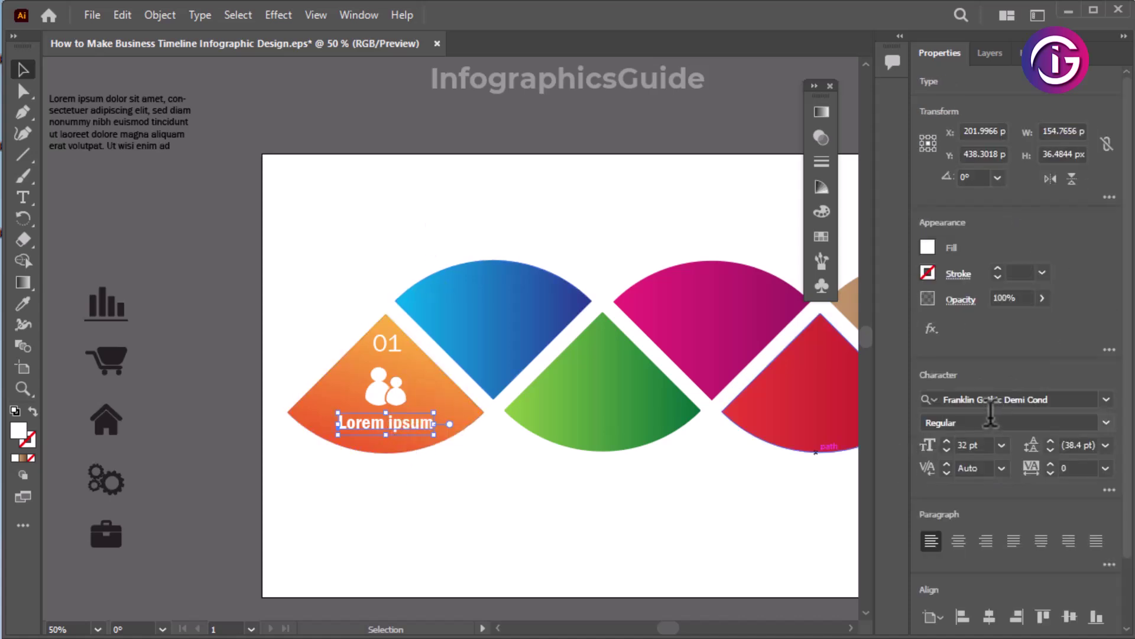
click(946, 450)
click(947, 450)
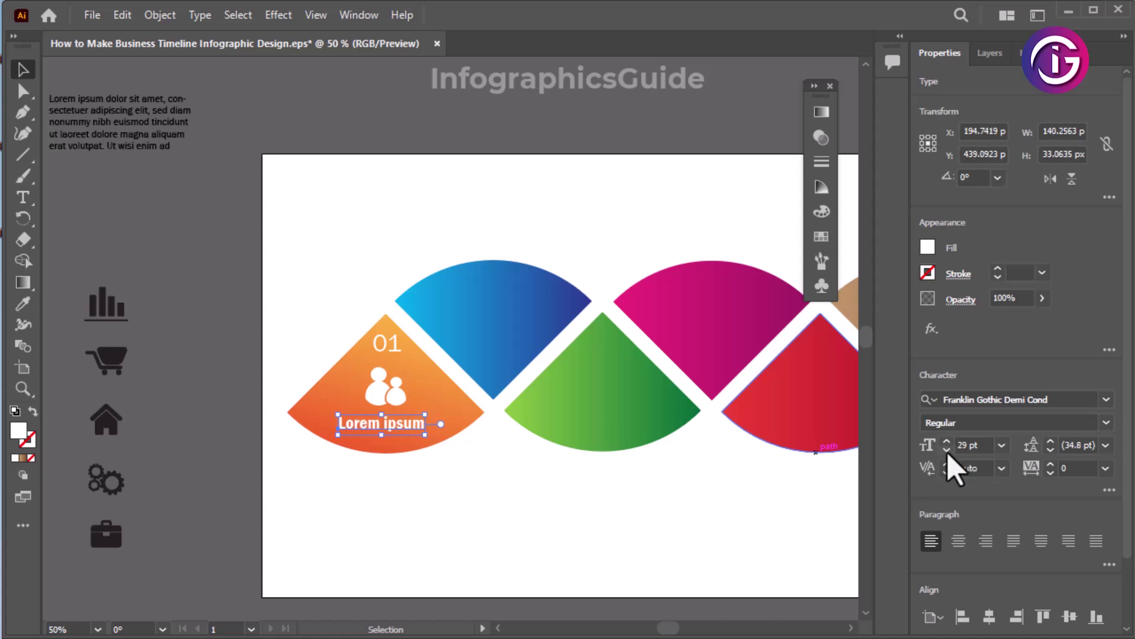
click(408, 510)
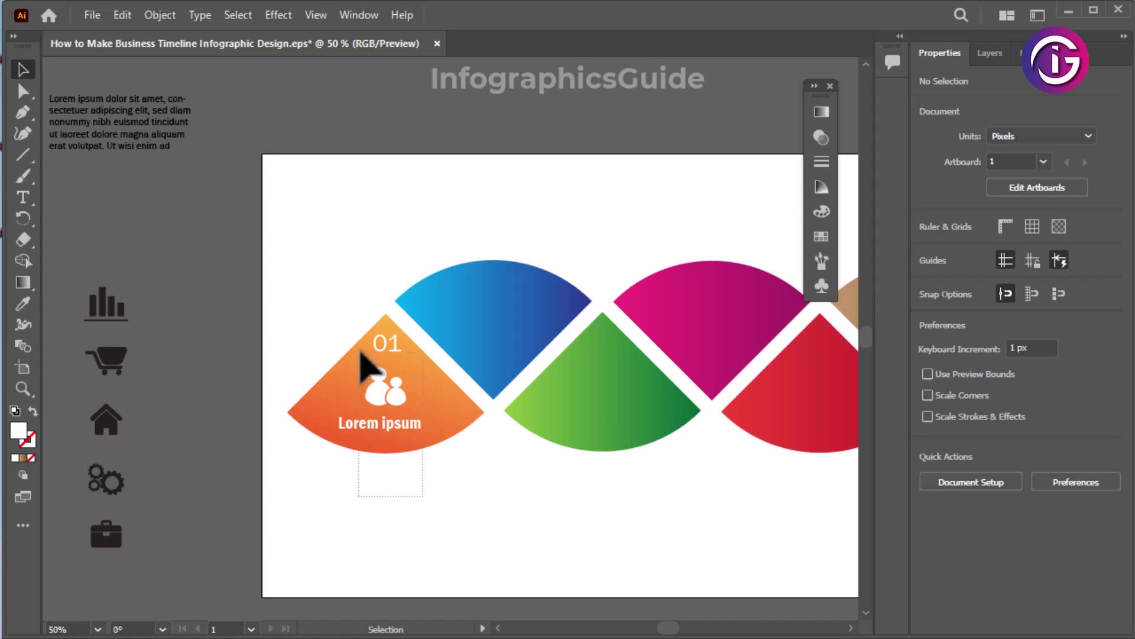
Step: Center the number, people icon and heading horizontally on the orange wedge, and nudge the icon and heading slightly down
drag(284, 312, 486, 455)
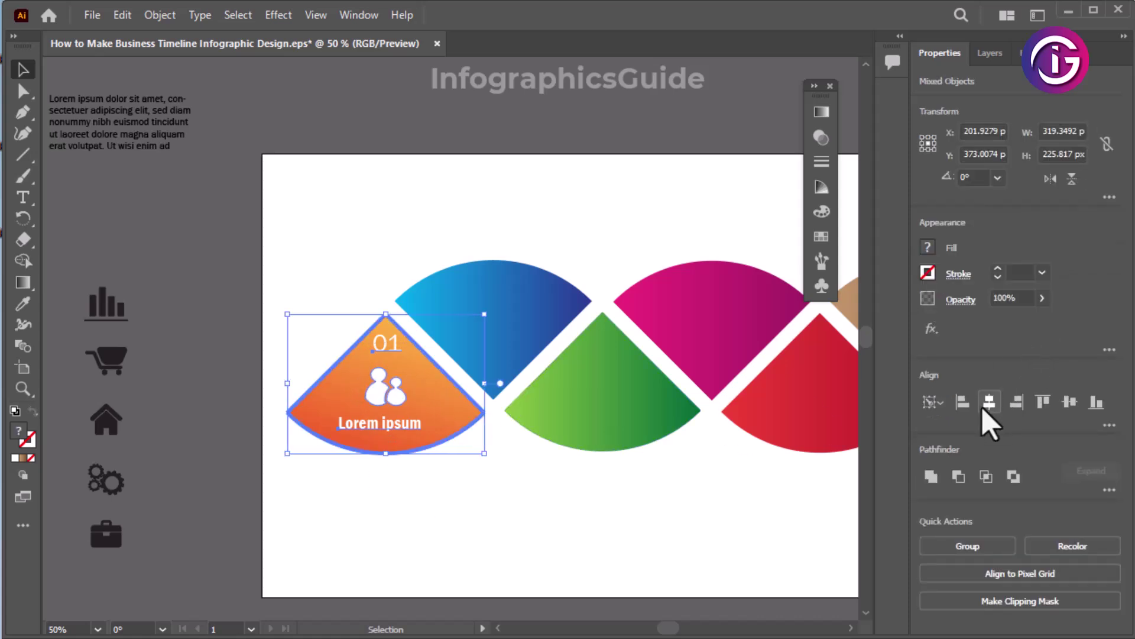
click(465, 535)
click(397, 427)
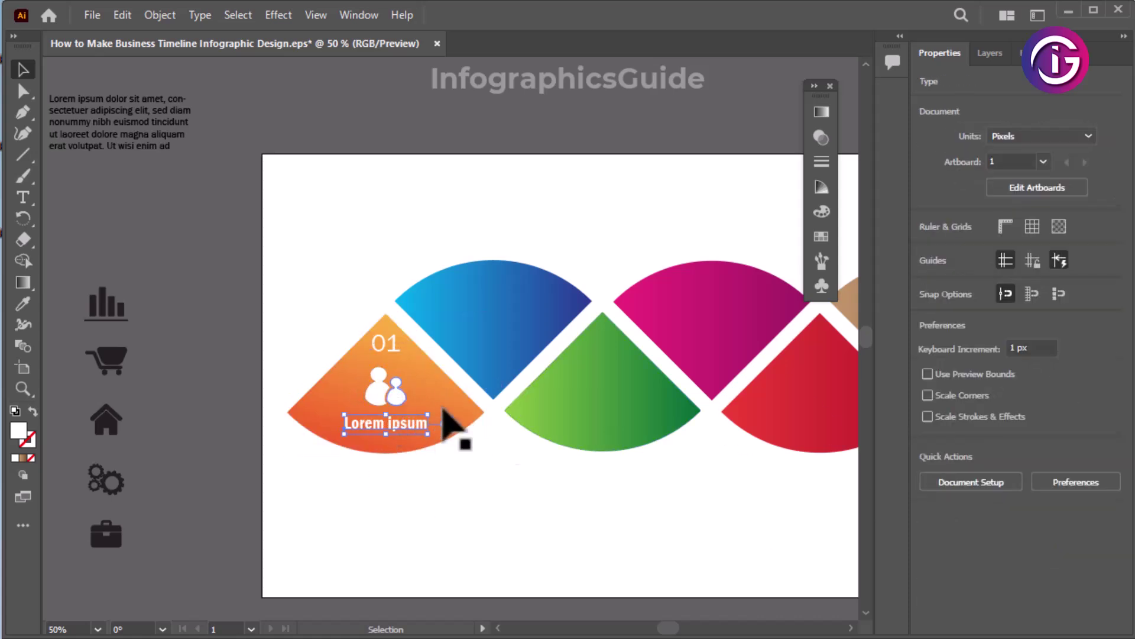
shift+click(380, 385)
key(Down)
key(Down)
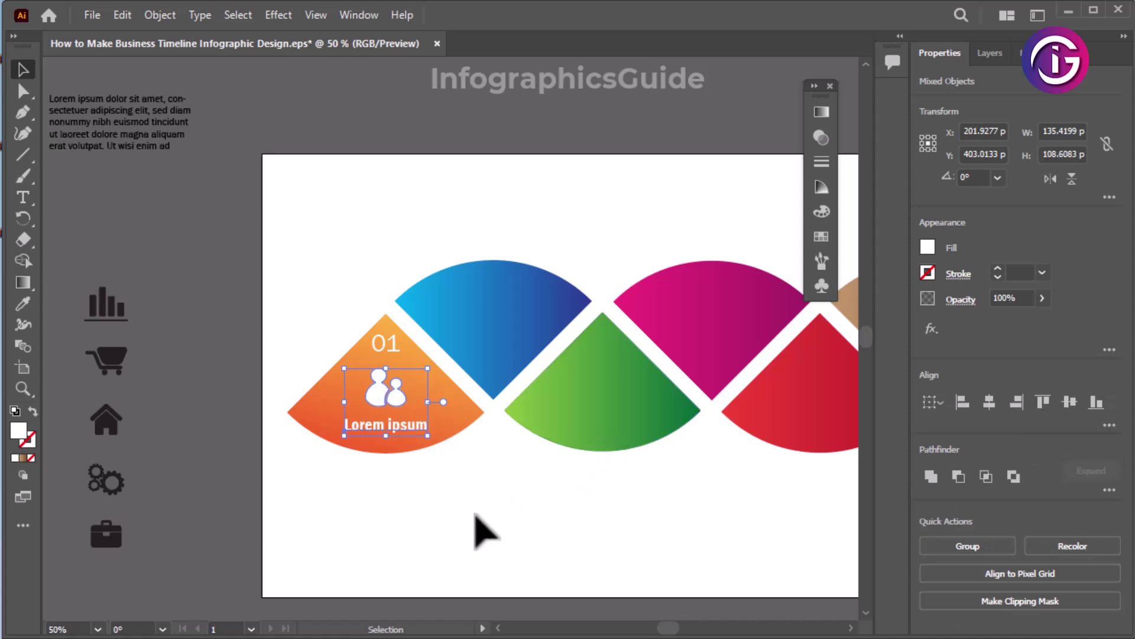
Step: Nudge the 01 number slightly down toward the people icon on the orange wedge
click(473, 491)
click(387, 345)
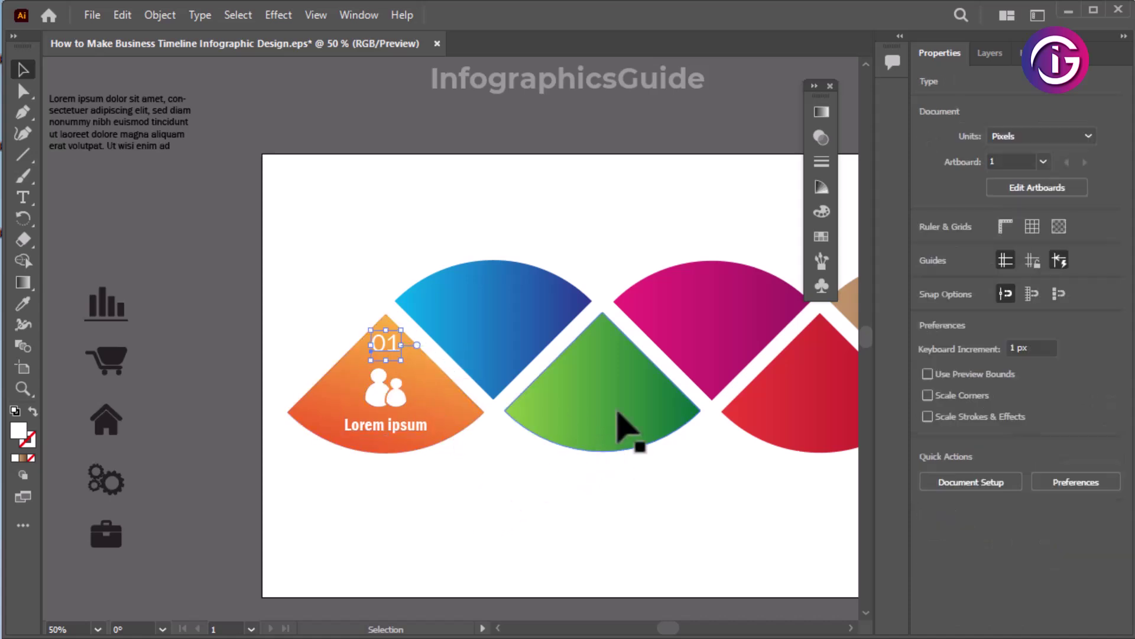
click(521, 537)
click(388, 353)
shift+click(390, 393)
shift+click(395, 432)
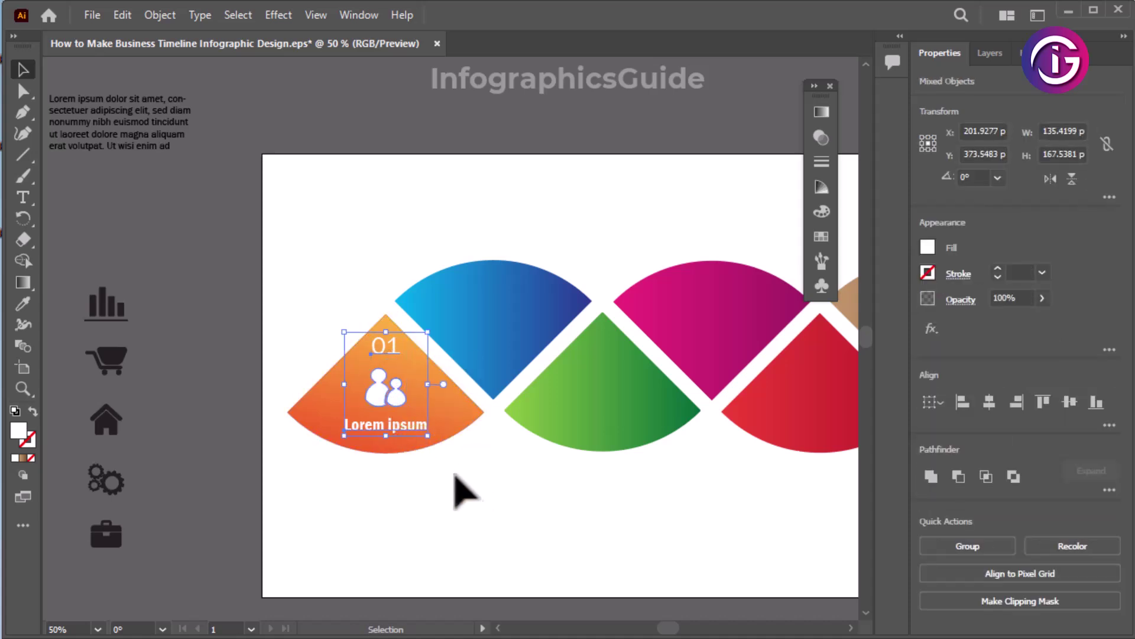
Step: Duplicate the white "Lorem ipsum" heading from the orange wedge onto the upper part of the blue wedge
click(507, 517)
drag(392, 407, 517, 286)
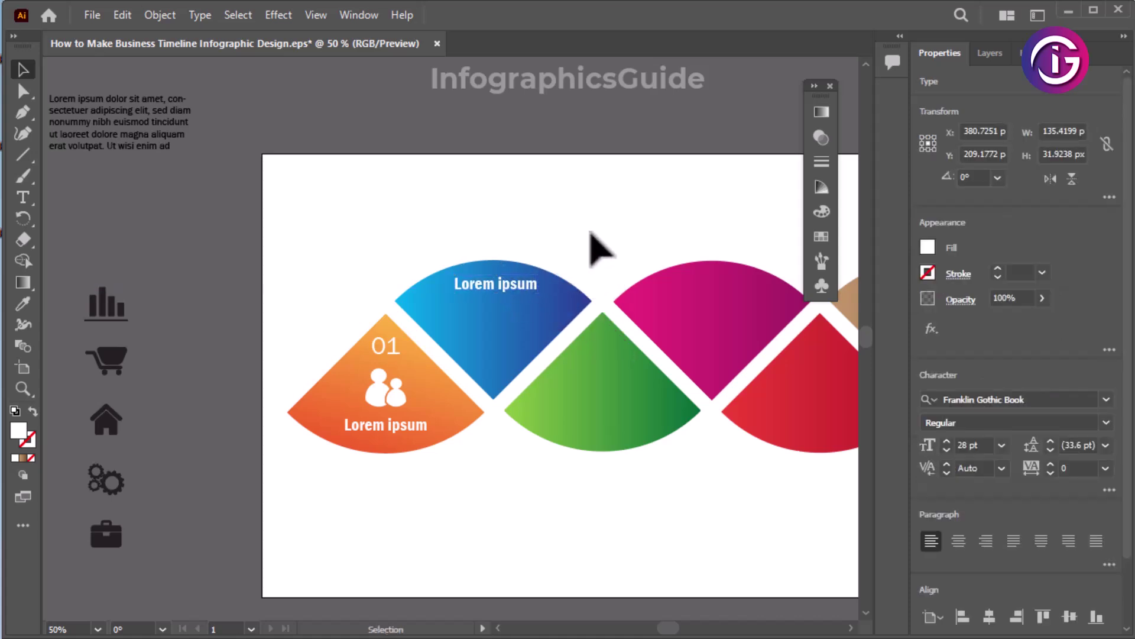